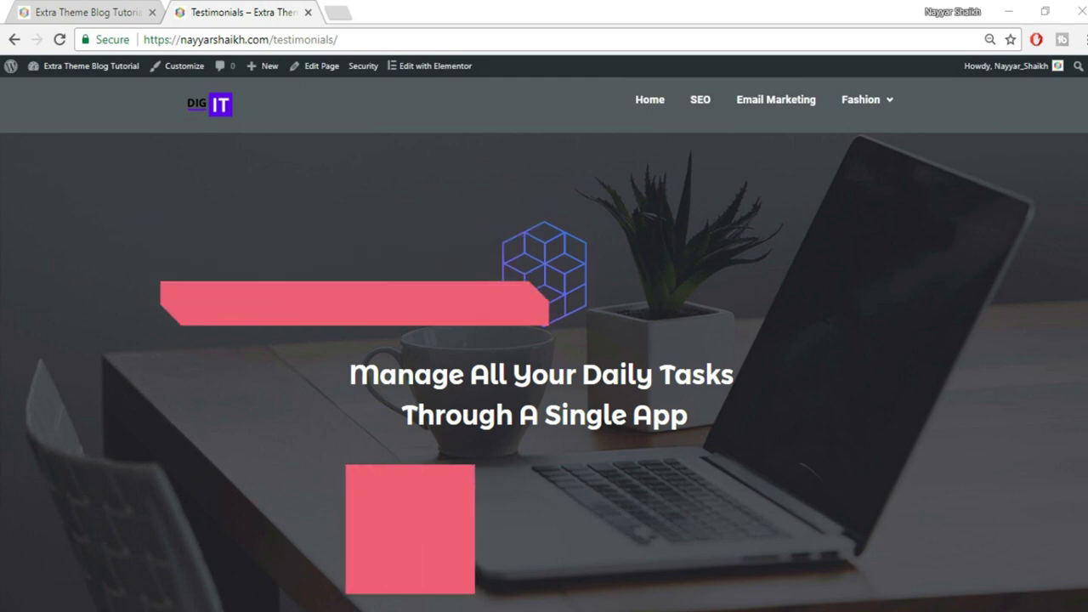
Scroll the reference testimonials page and cycle its slider through the testimonials and back to the first.
scroll(1086, 388, "down", 1)
scroll(544, 344, "up", 1)
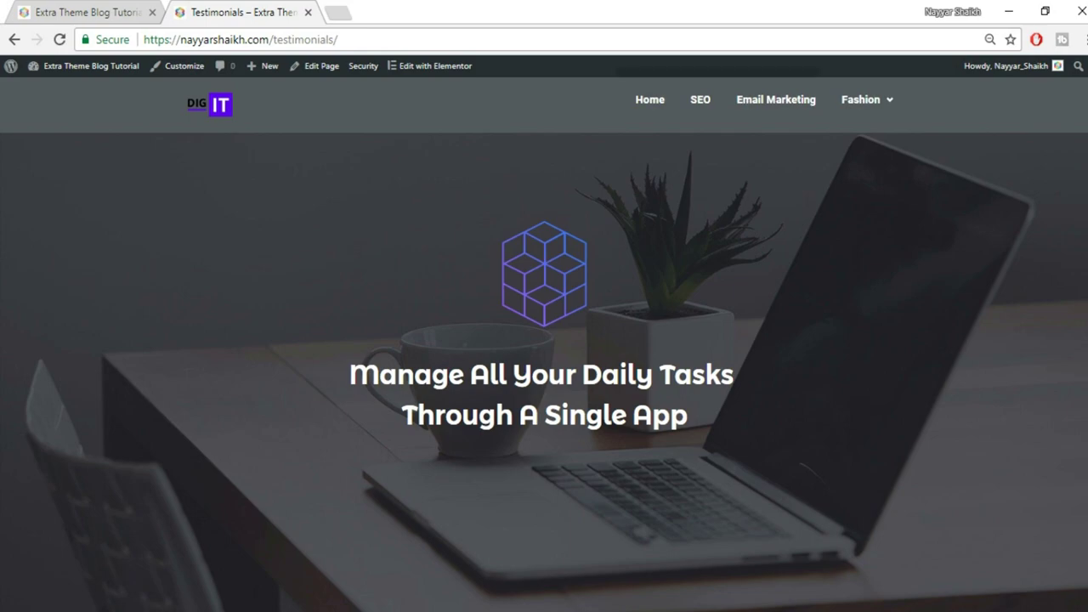
scroll(544, 344, "down", 5)
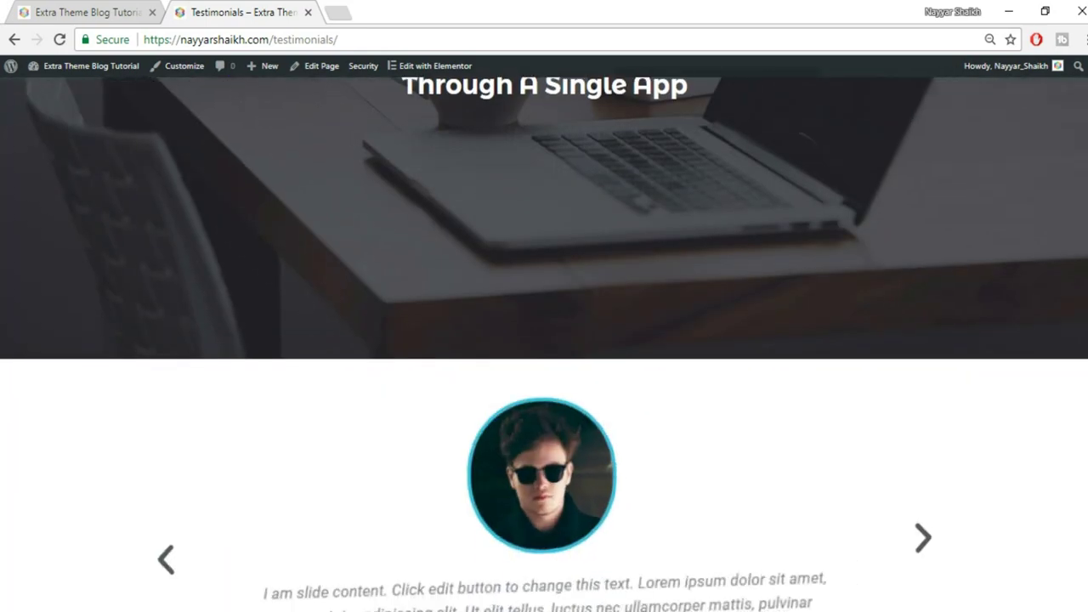
scroll(544, 345, "down", 1)
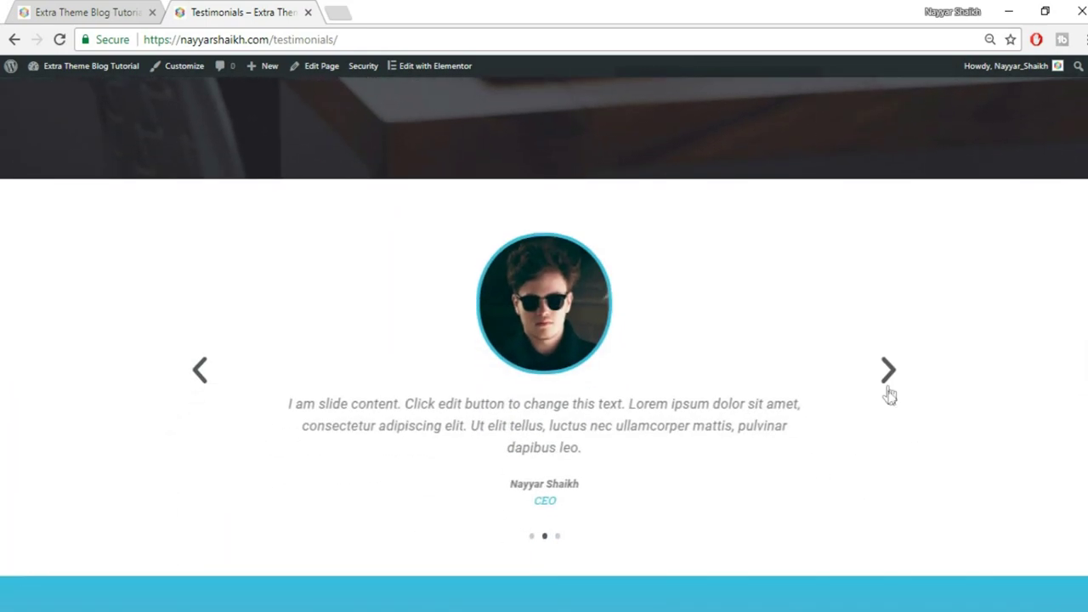
left_click(889, 376)
left_click(889, 376)
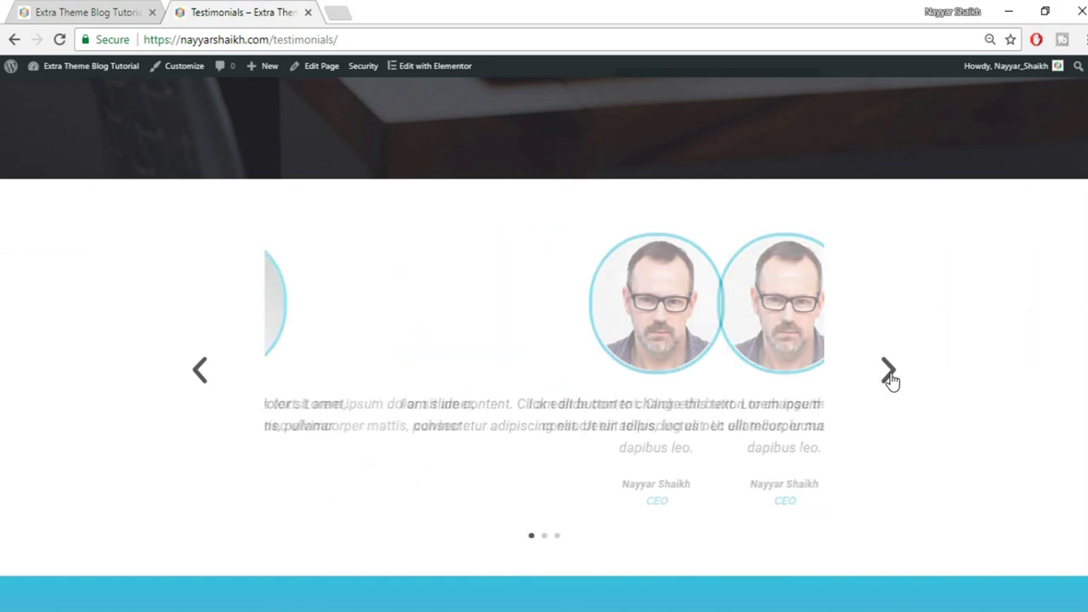
left_click(889, 376)
left_click(889, 376)
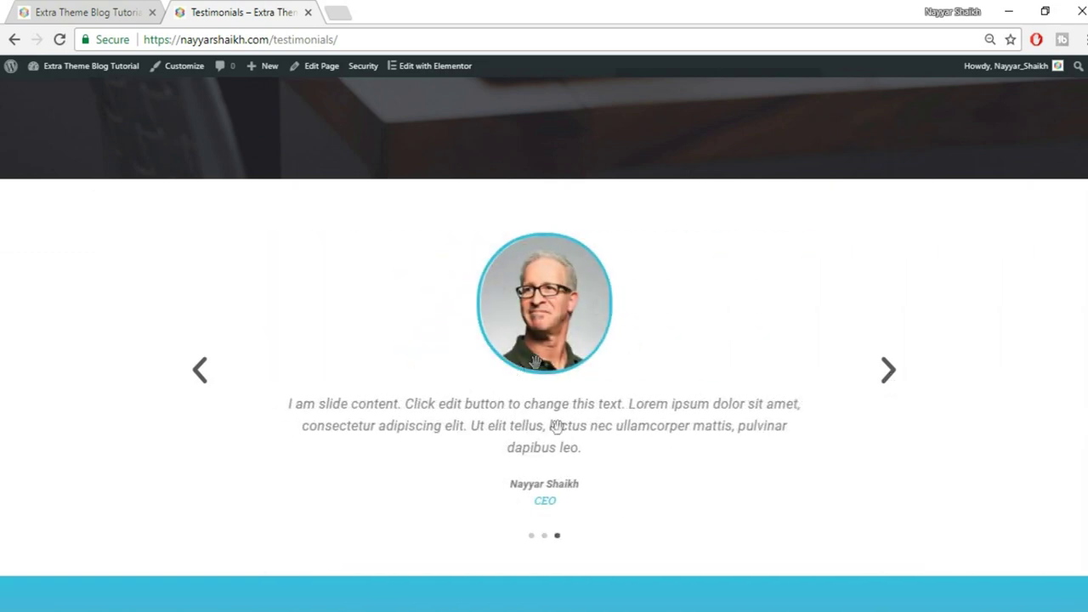
left_click(889, 376)
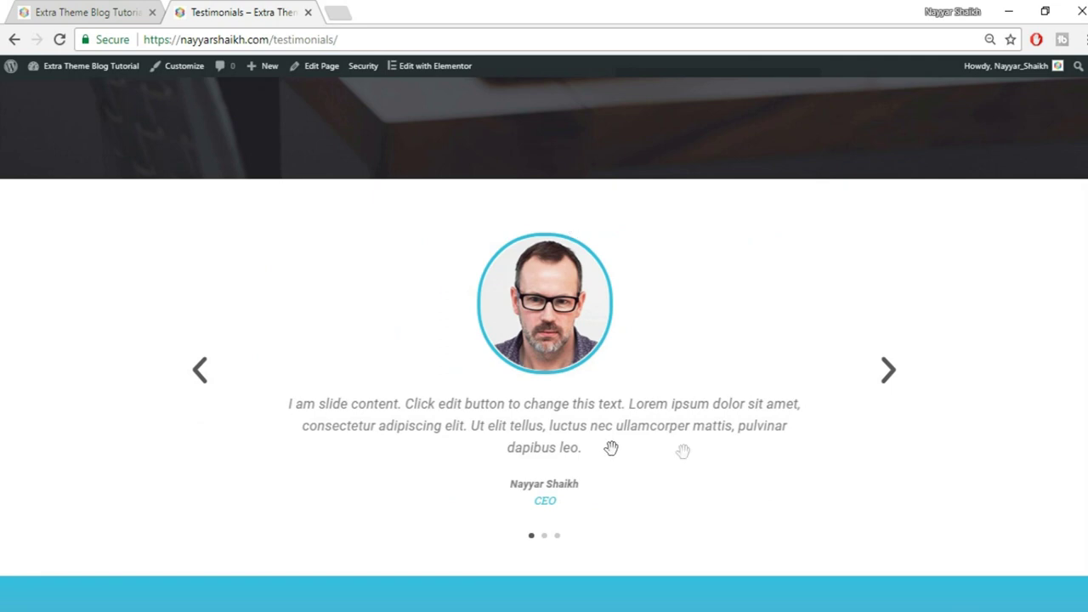
Study the reference testimonial cards, briefly selecting the CEO job title in the right card.
scroll(544, 340, "down", 5)
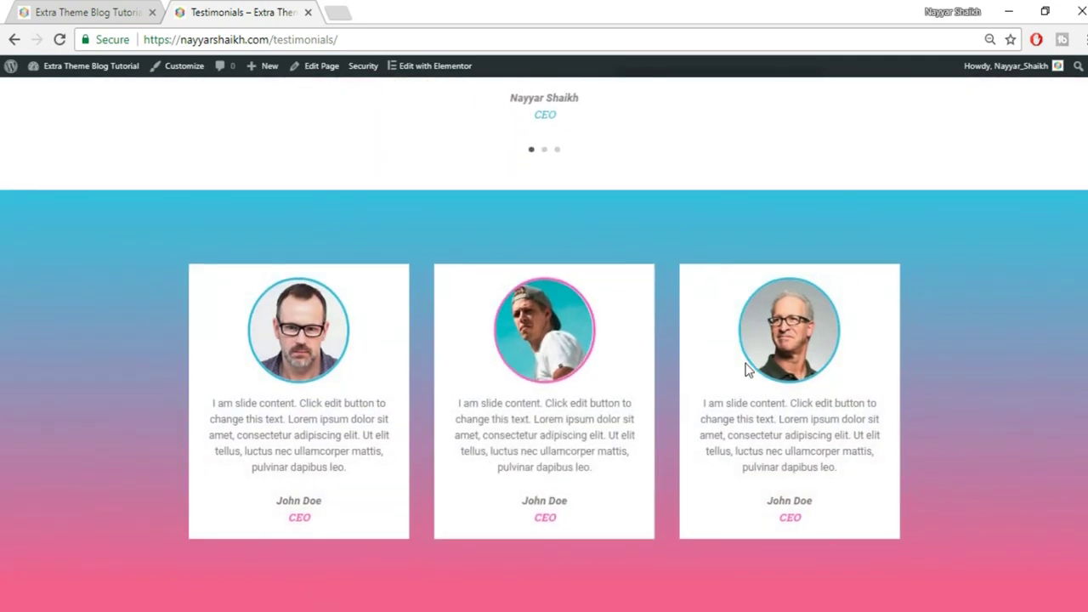
scroll(743, 364, "up", 4)
scroll(986, 348, "down", 4)
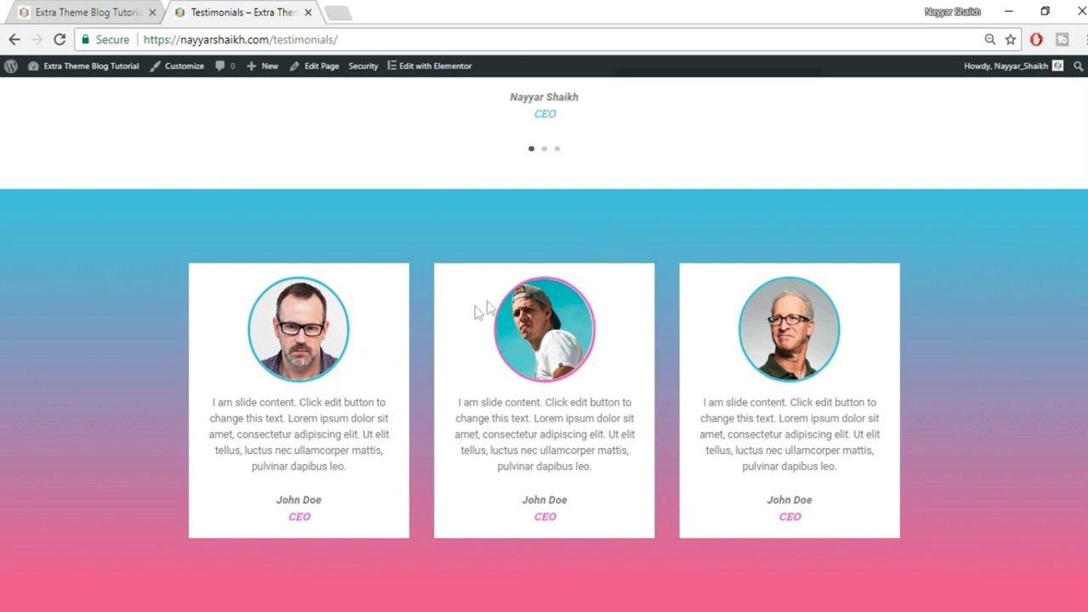
left_click_drag(803, 518, 767, 525)
left_click(595, 412)
scroll(544, 344, "up", 10)
scroll(544, 345, "down", 8)
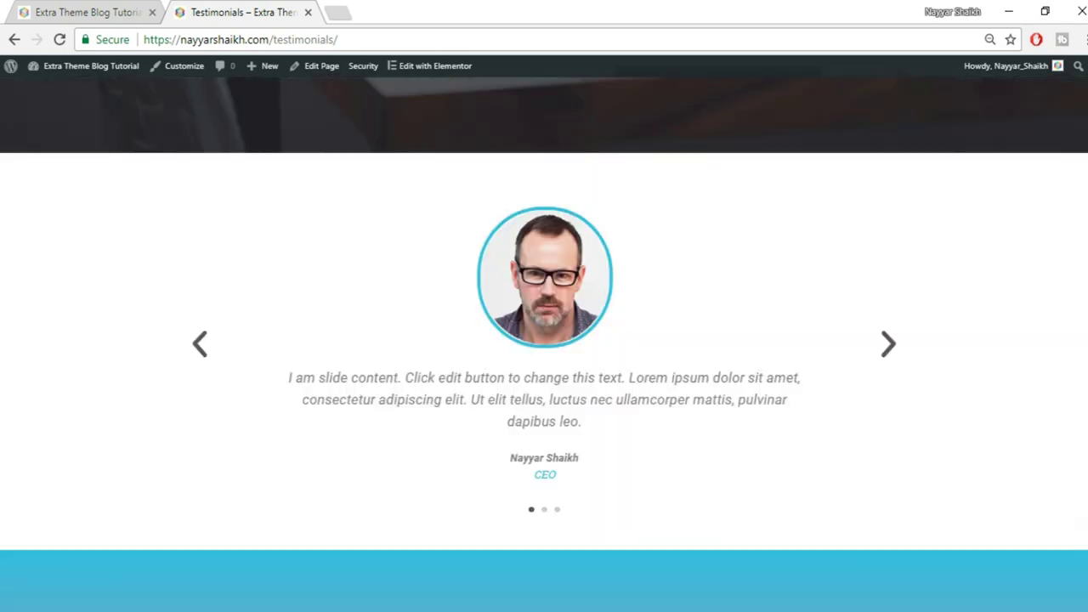
scroll(544, 345, "down", 2)
scroll(544, 344, "up", 10)
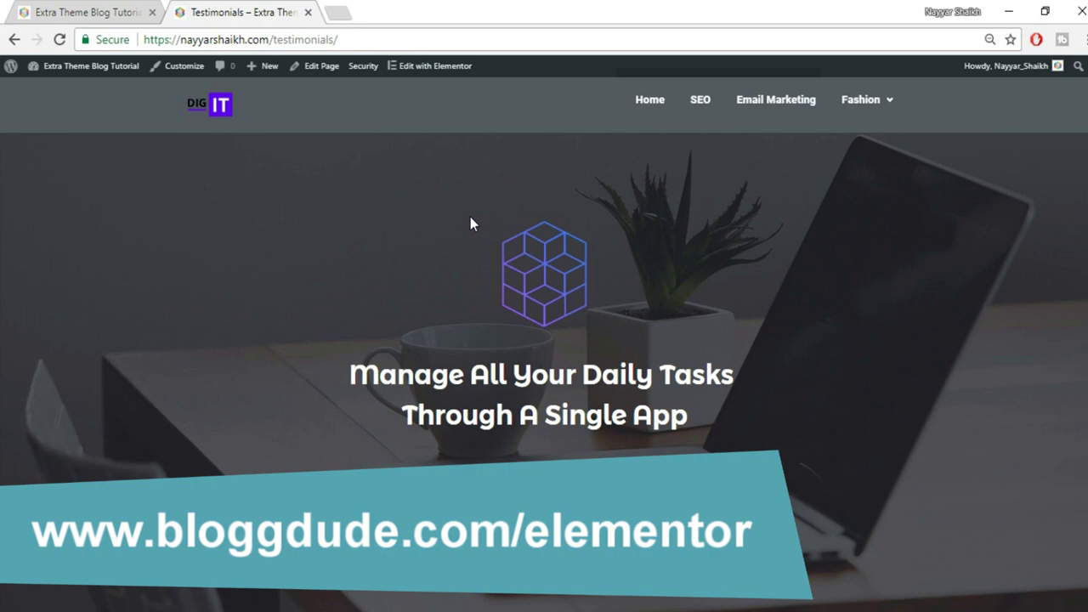
Go to bloggdude.com/elementor in a new tab and jump to the Elementor Pro pricing plans.
left_click(344, 12)
type("bloggdude.com")
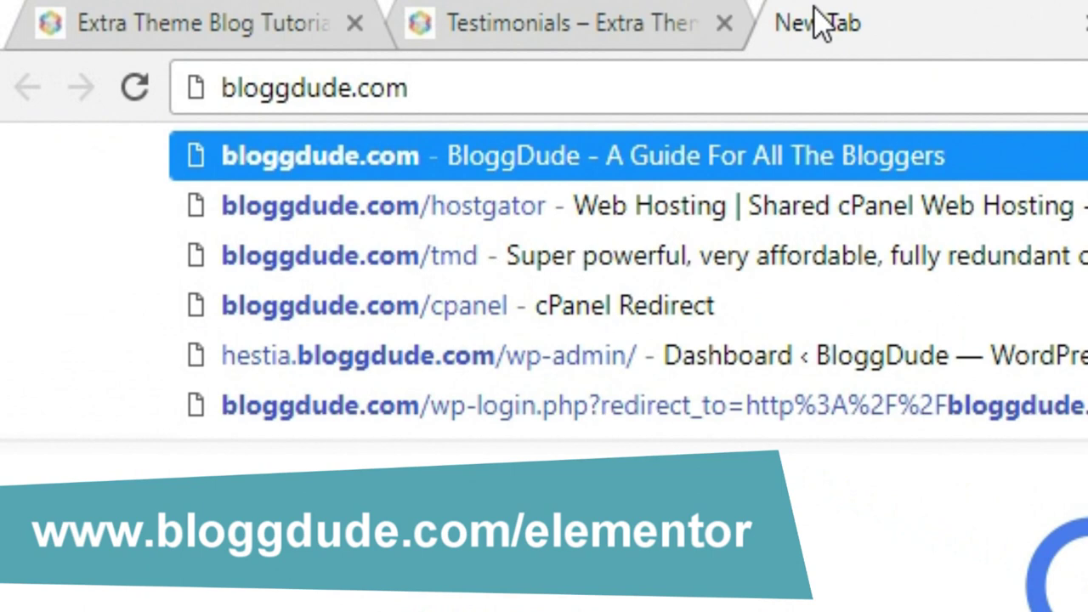
type("/")
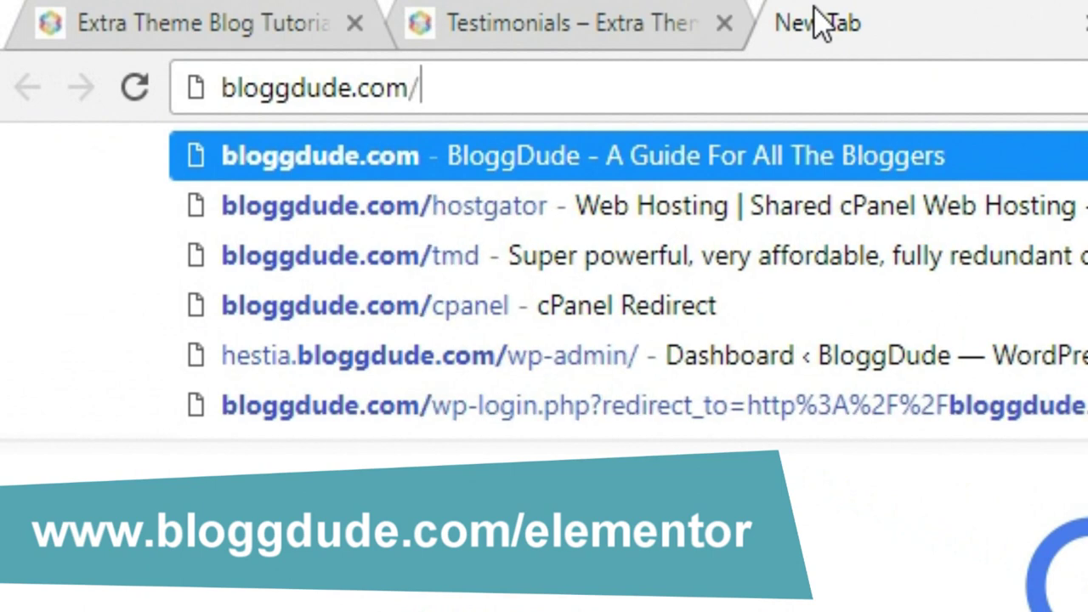
type("e")
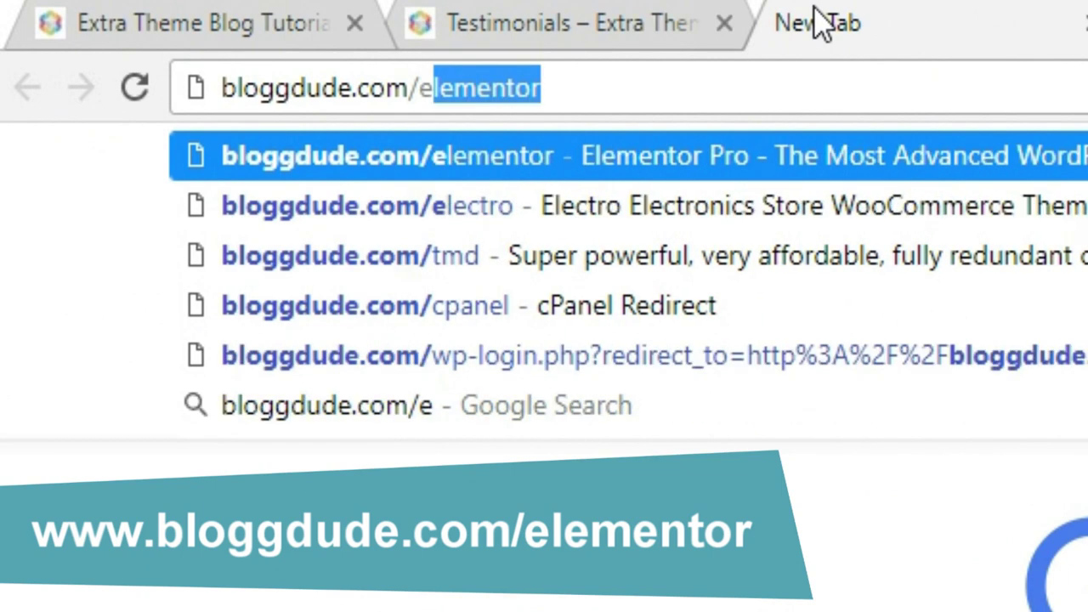
type("le")
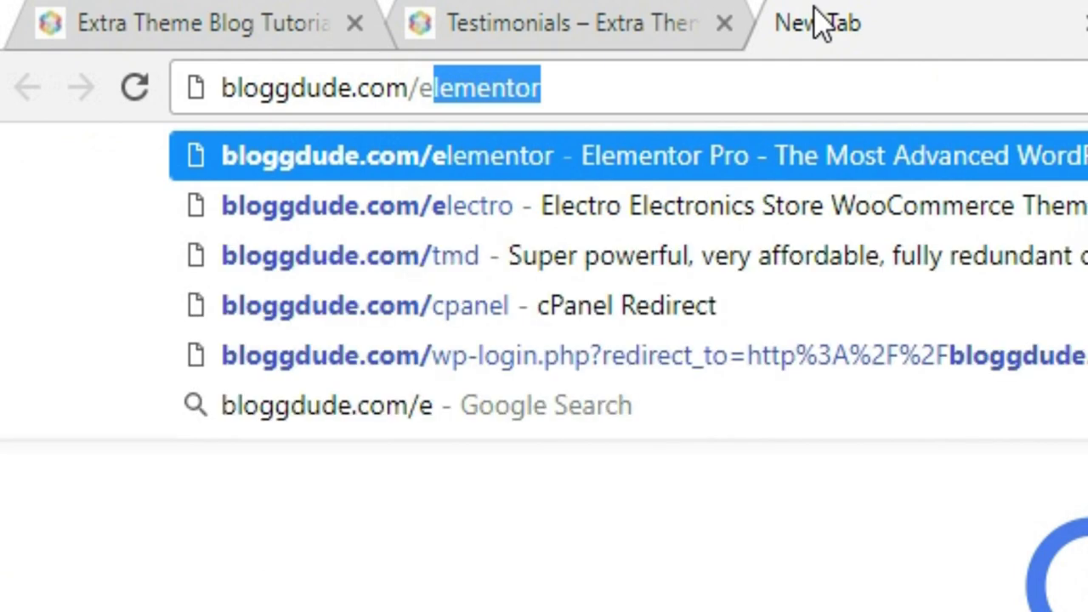
type("l")
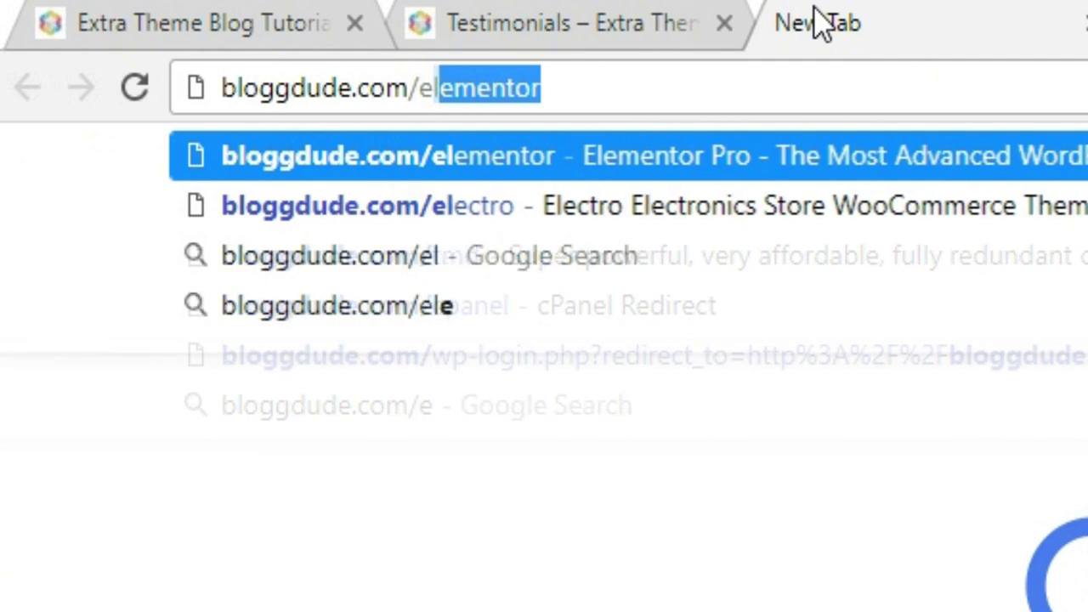
key("Return")
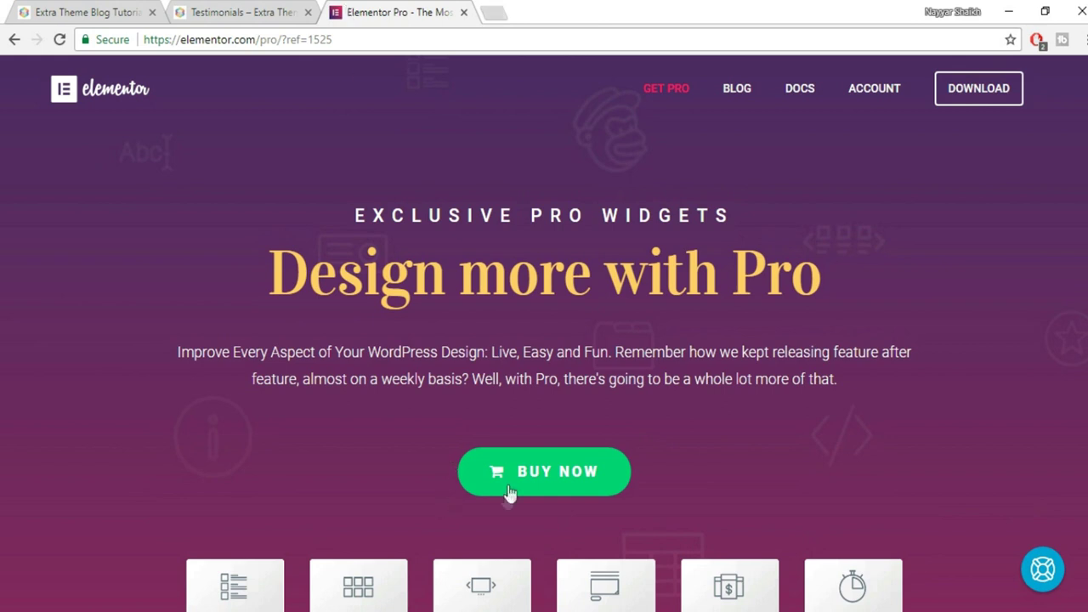
left_click(533, 476)
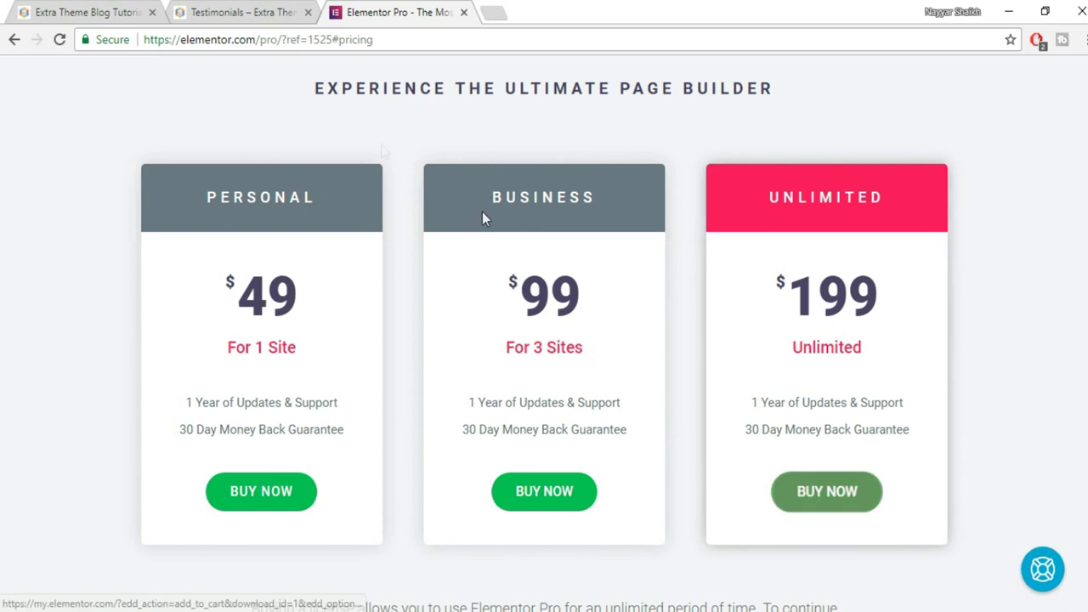
Switch back to the reference testimonials page tab.
left_click(243, 12)
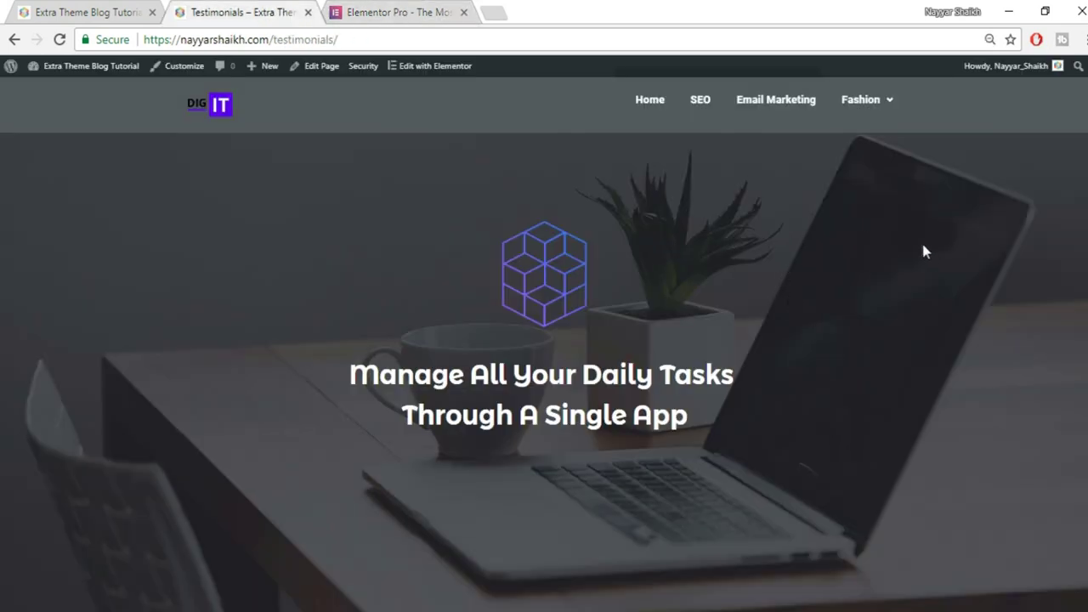
Publish a new page titled 'Test' with the Page Builder Blank template and open it in Elementor.
mouse_move(268, 68)
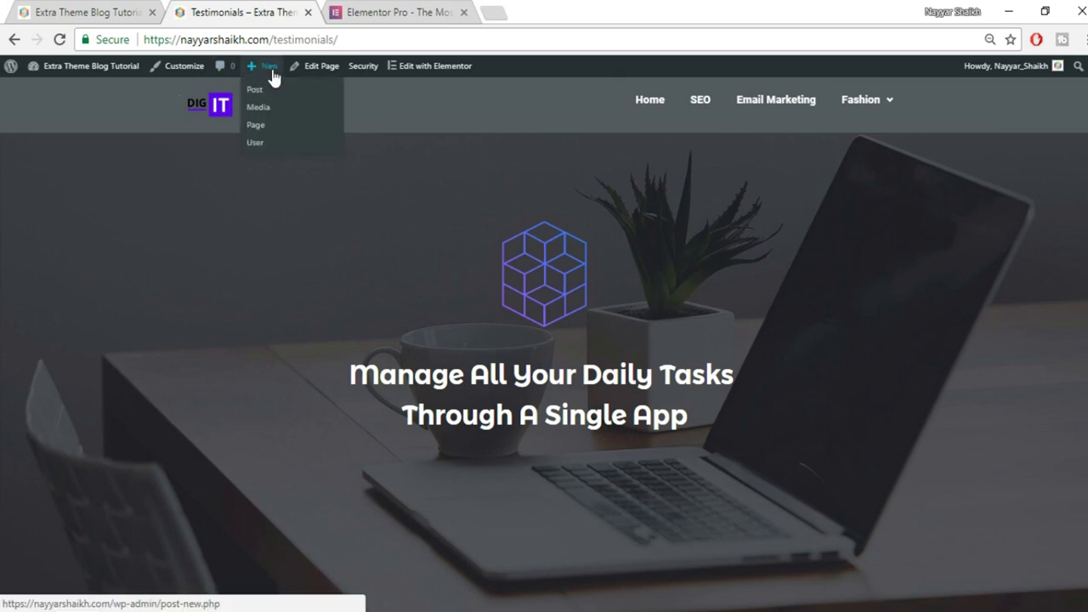
left_click(269, 127)
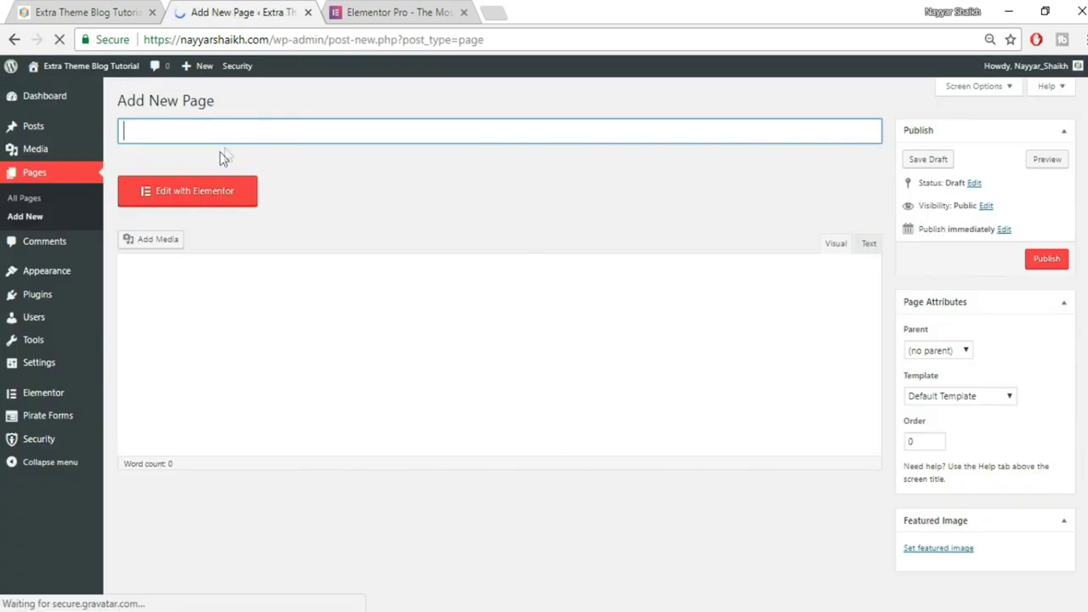
type("Test")
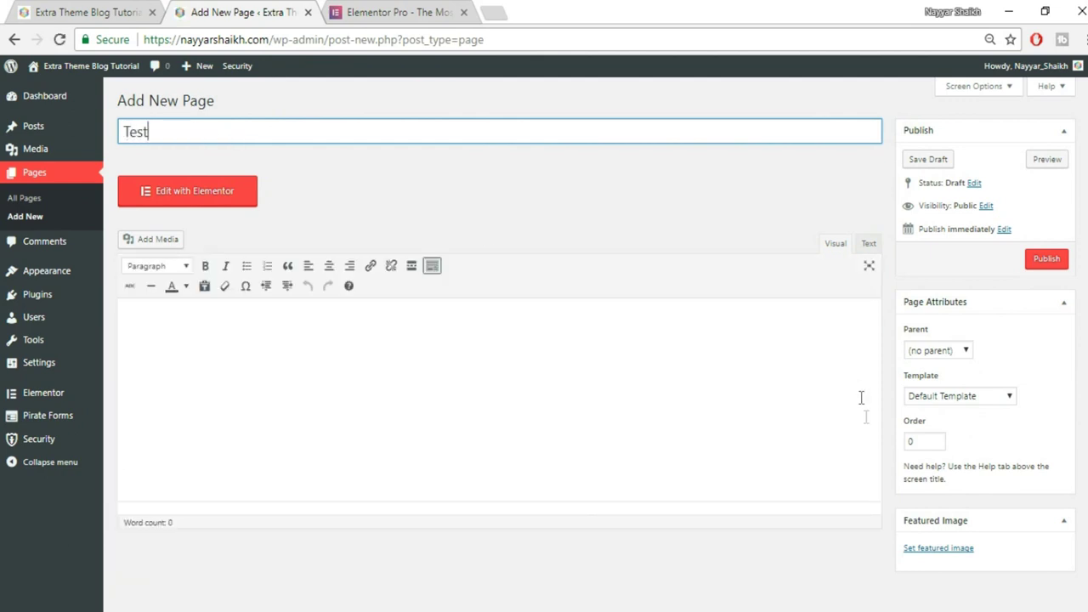
left_click(988, 398)
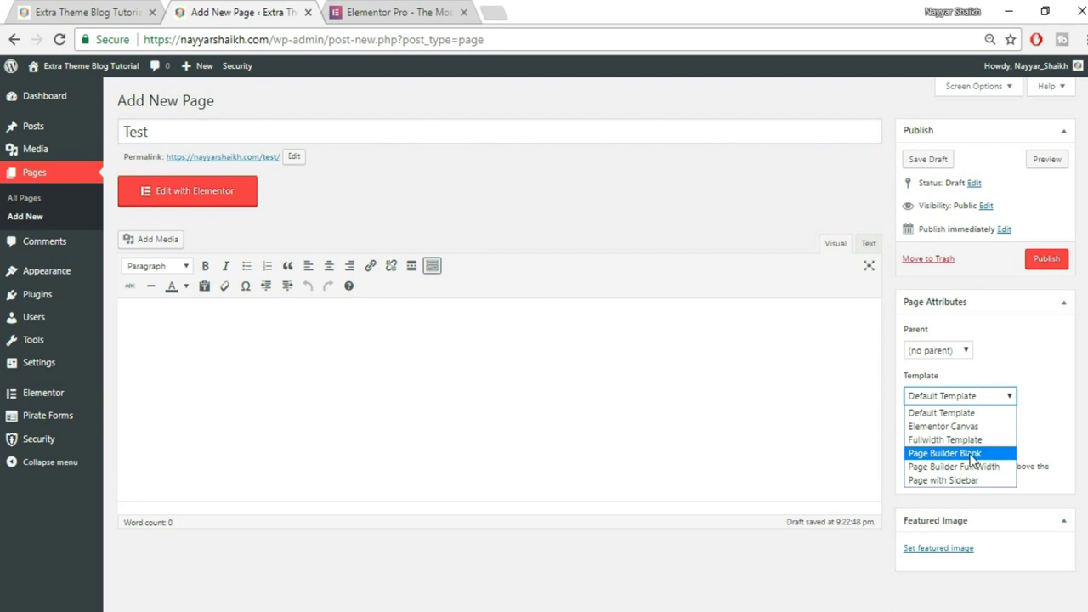
left_click(969, 455)
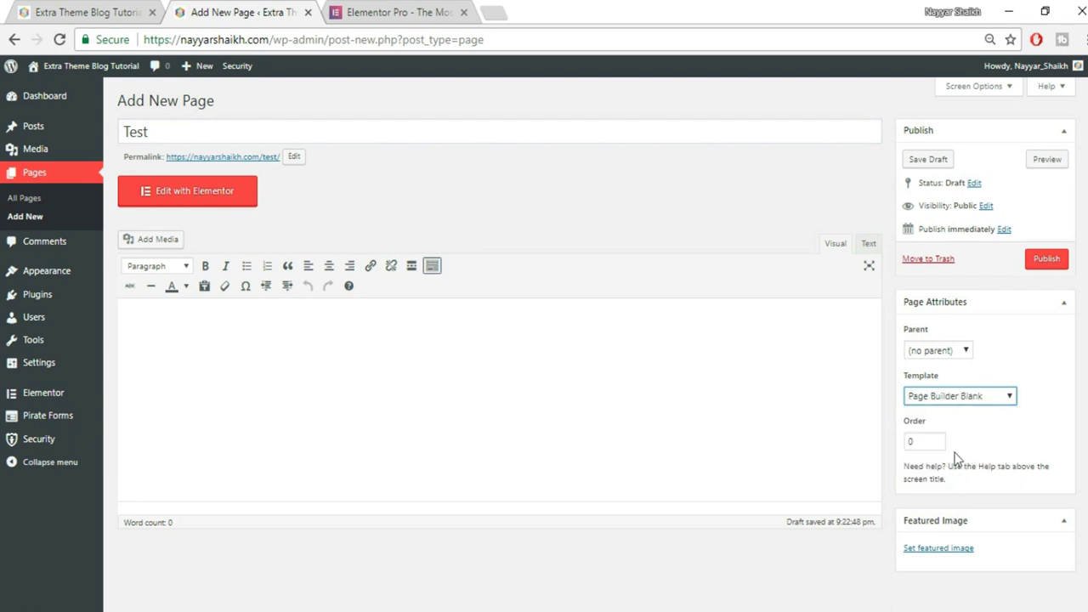
left_click(1050, 263)
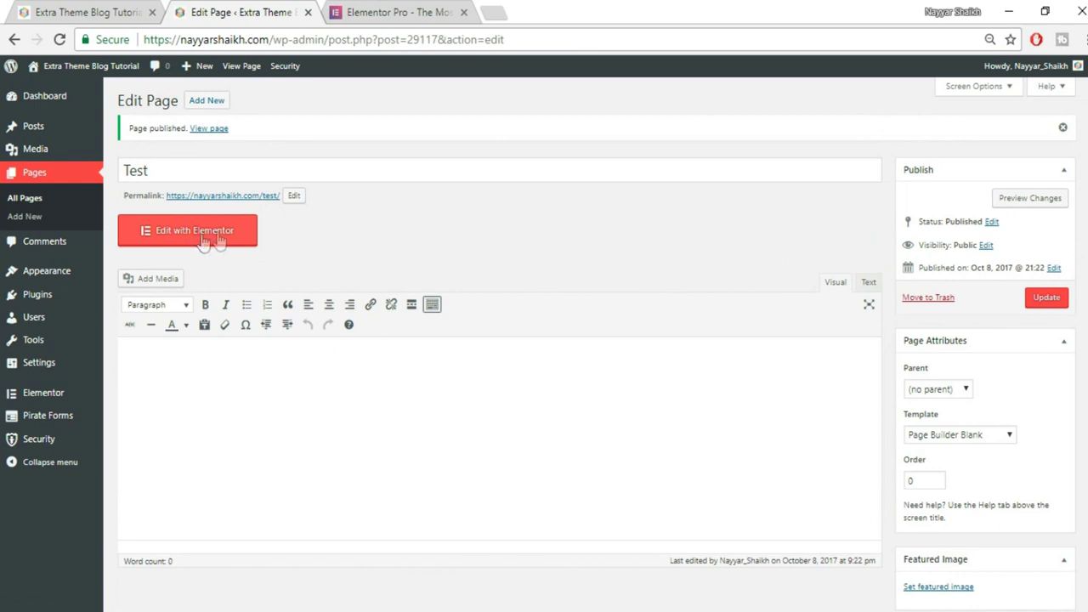
left_click(202, 242)
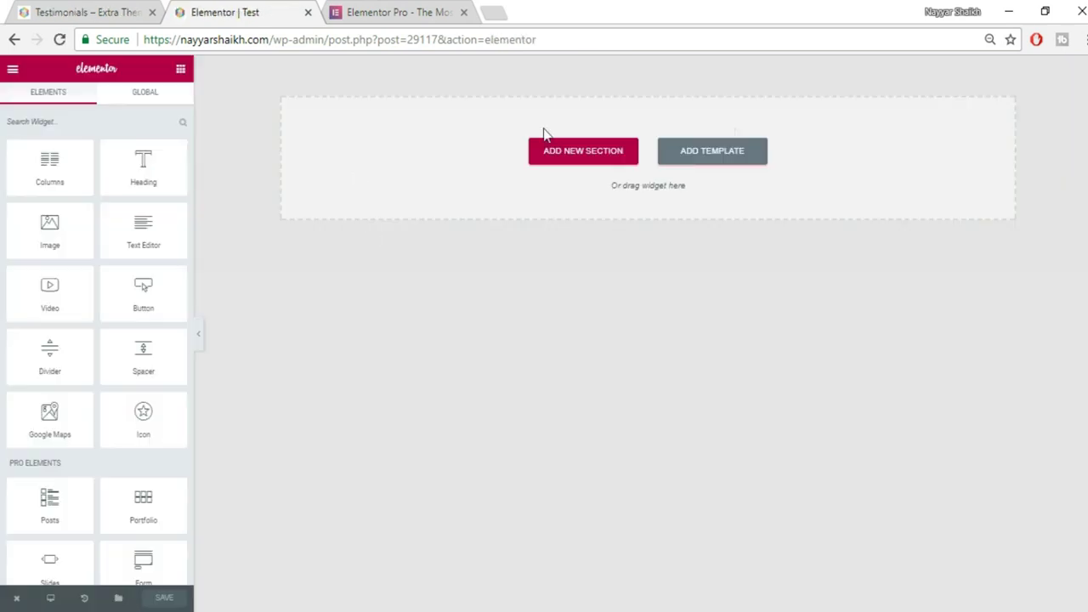
Glance at the reference testimonials page, then return to the Test editor and scroll the widget panel.
left_click(140, 9)
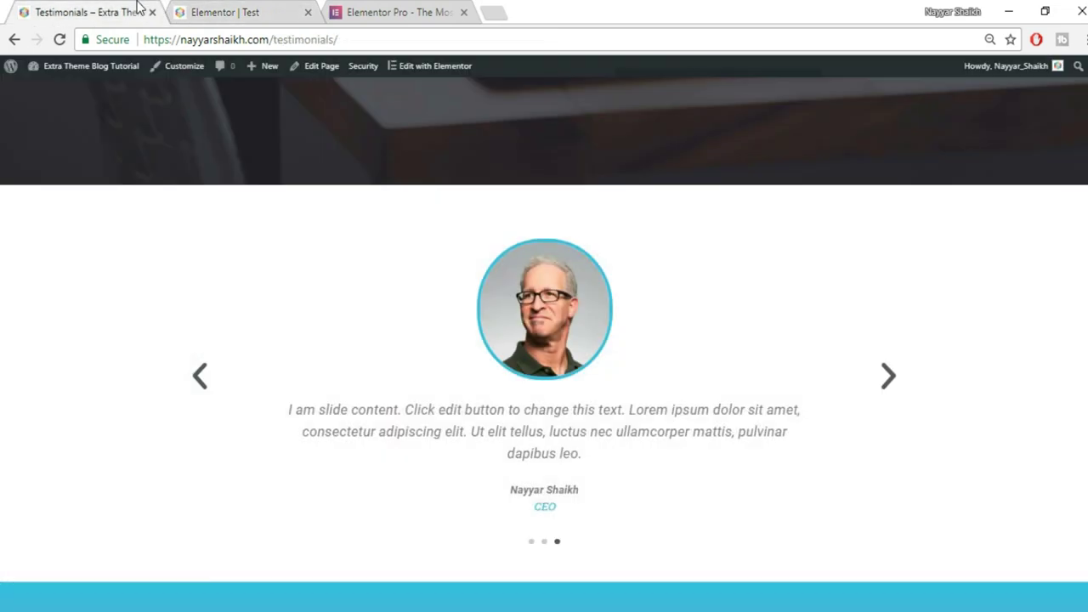
scroll(595, 306, "down", 1)
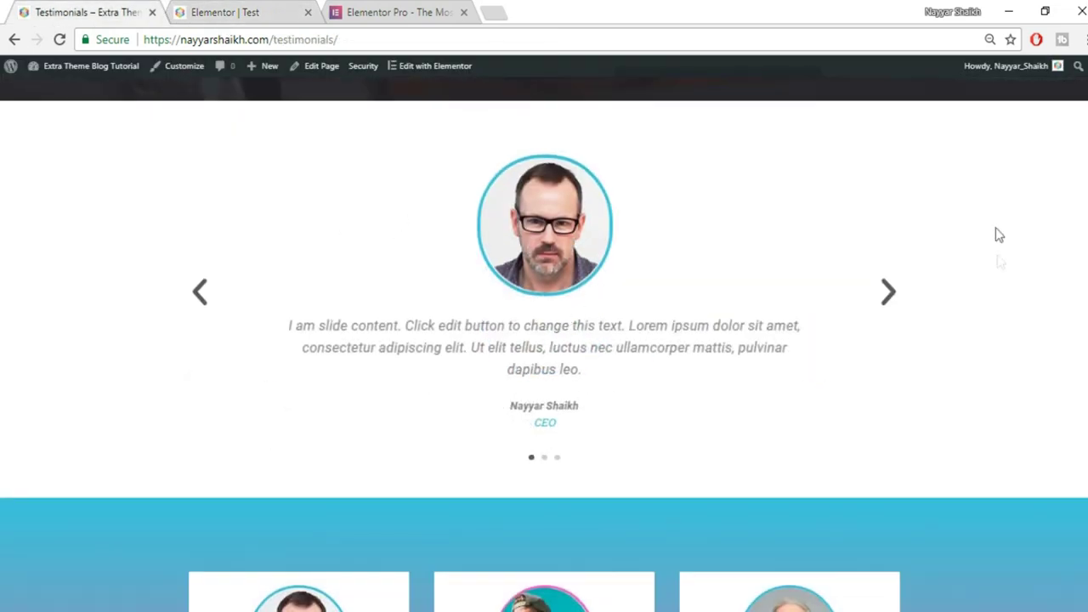
left_click(263, 11)
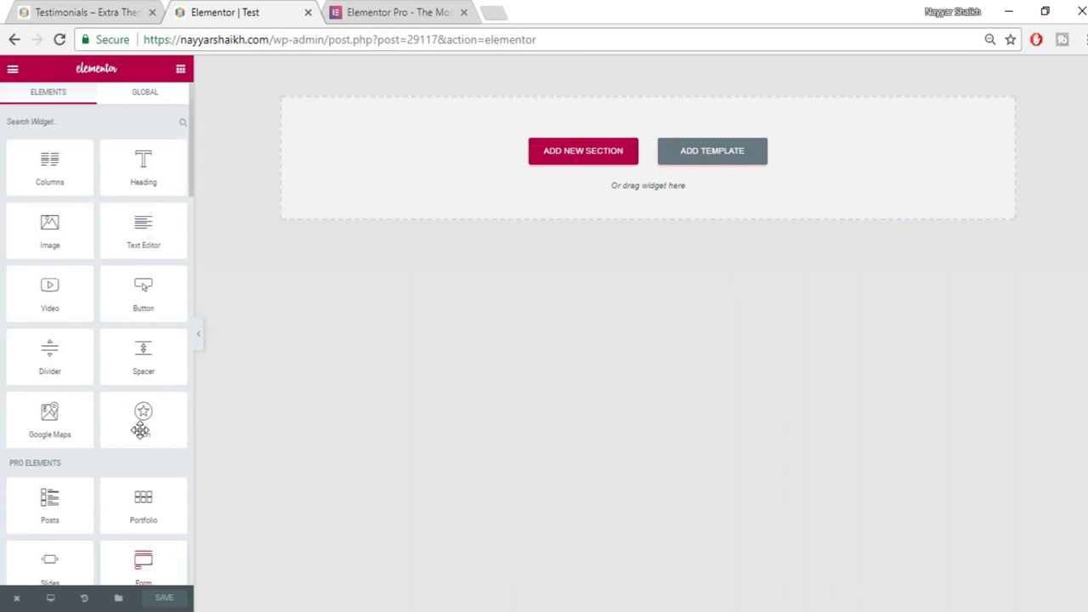
scroll(127, 425, "down", 4)
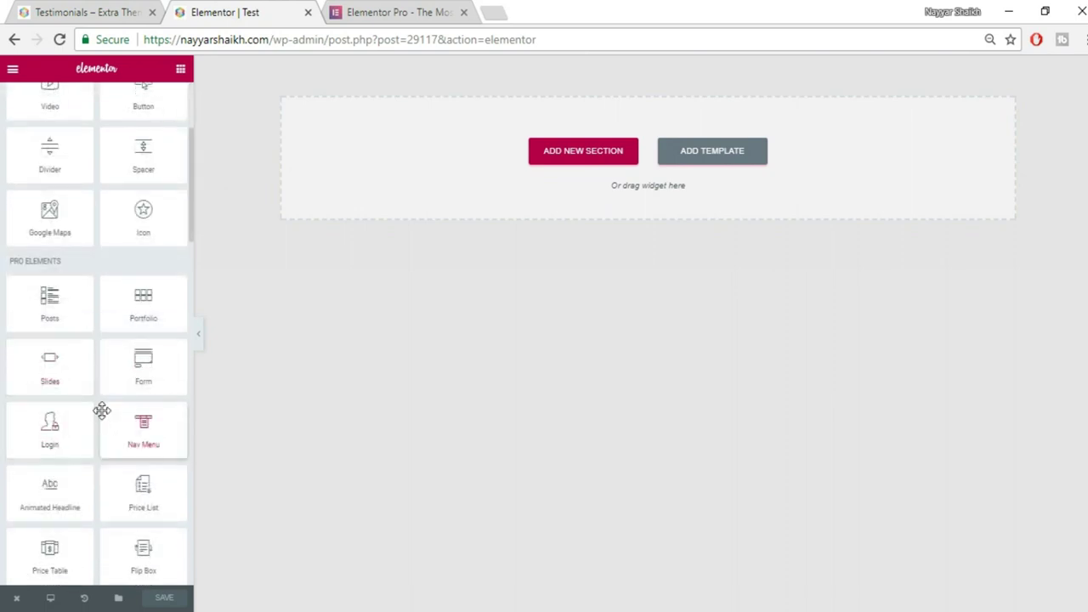
scroll(103, 408, "down", 1)
scroll(144, 442, "down", 1)
Drop a Testimonial Carousel onto the Test page, keep three slides, and expand Item #1.
left_click_drag(155, 483, 641, 171)
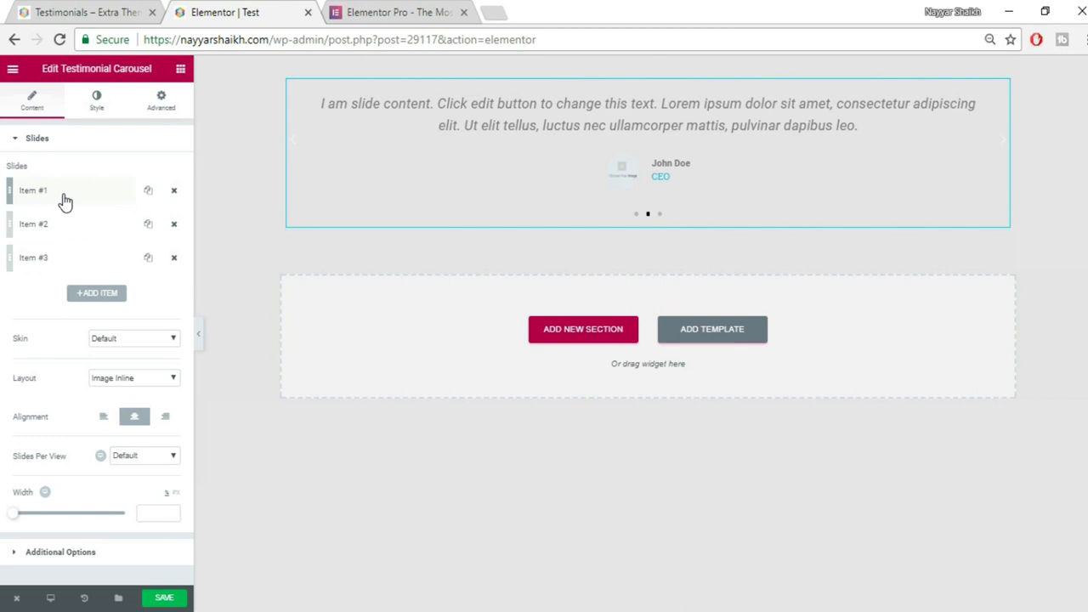
left_click(149, 194)
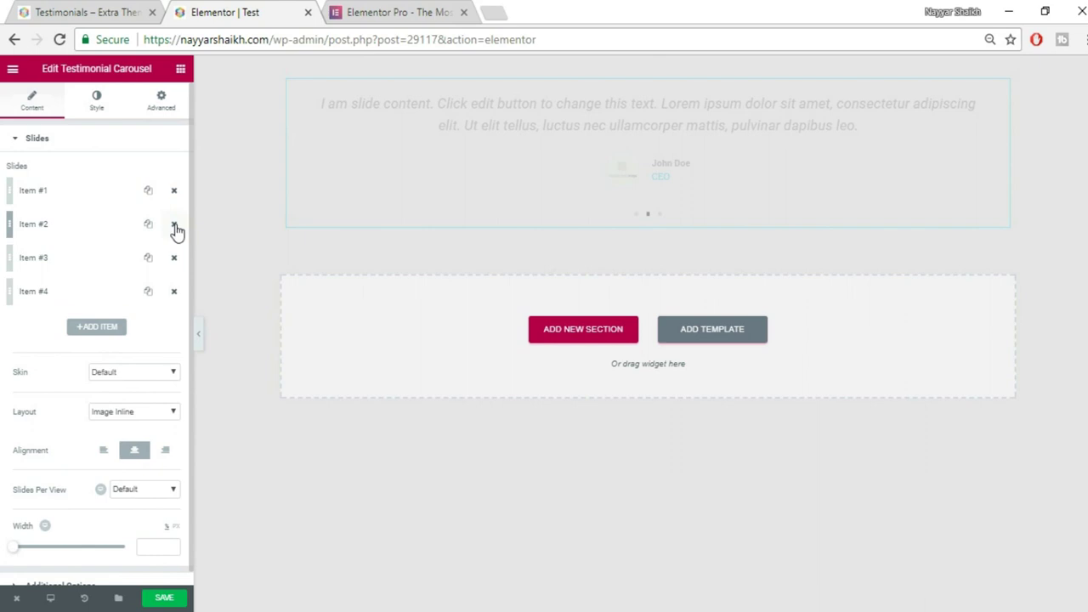
left_click(174, 227)
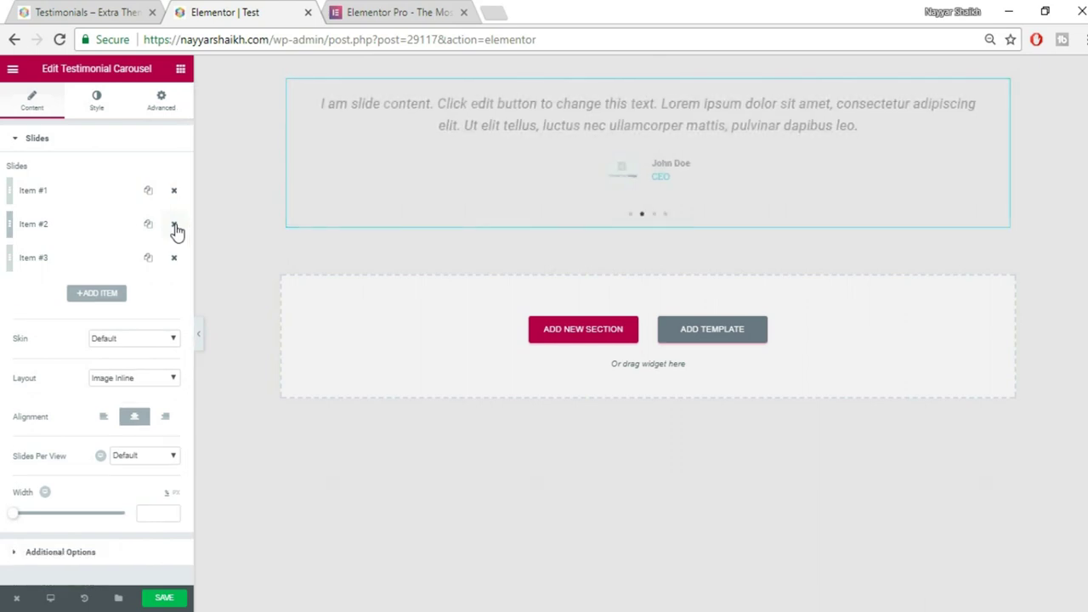
left_click(76, 196)
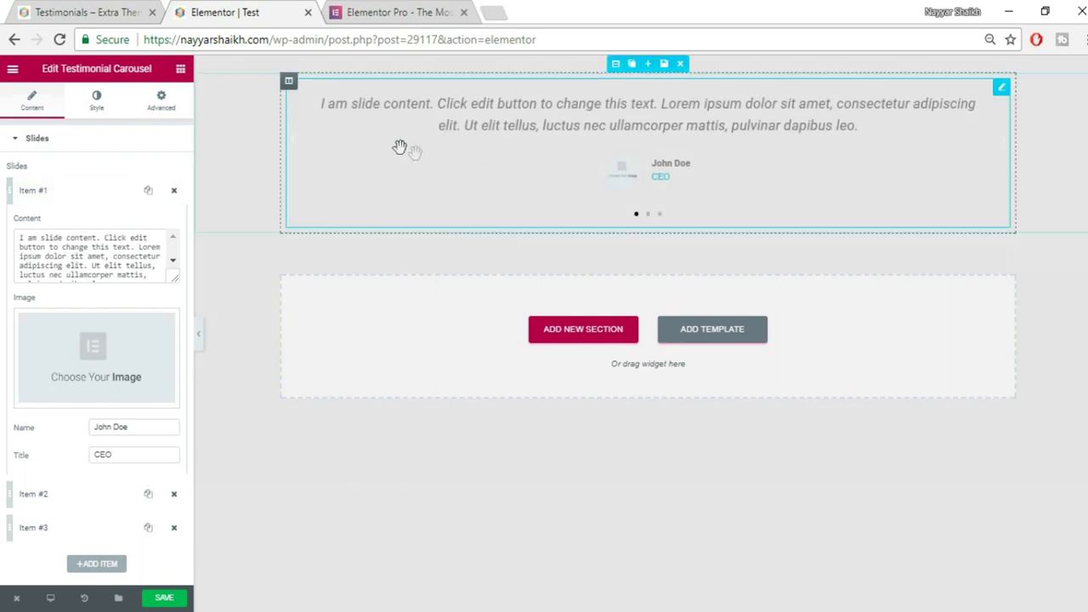
Try retyping the first slide's text, undo back to the default, and open the media library.
triple_click(134, 270)
type("Contenbt")
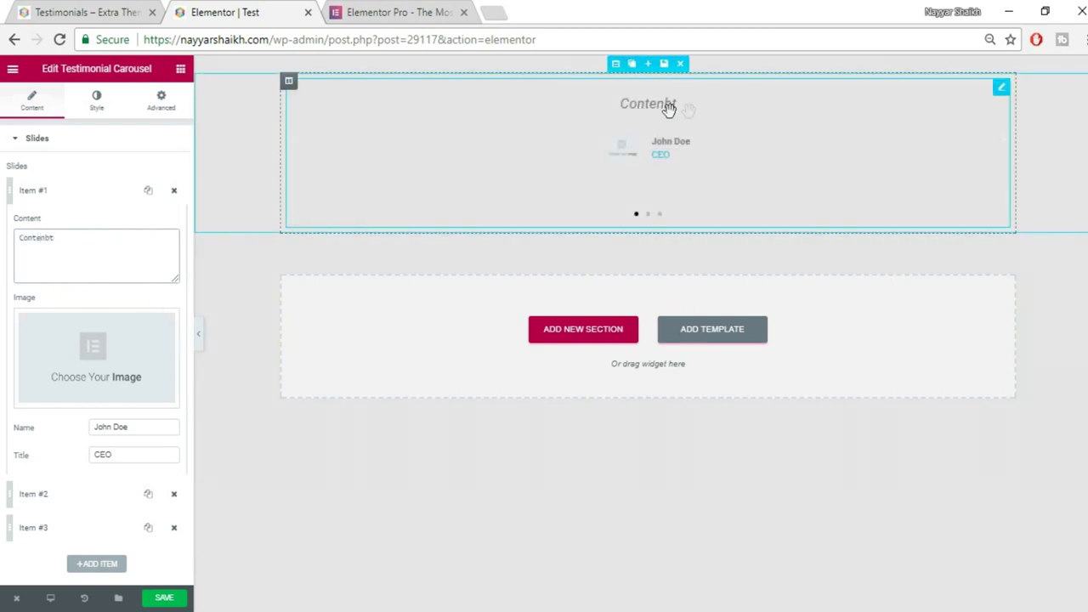
key("BackSpace")
key("BackSpace")
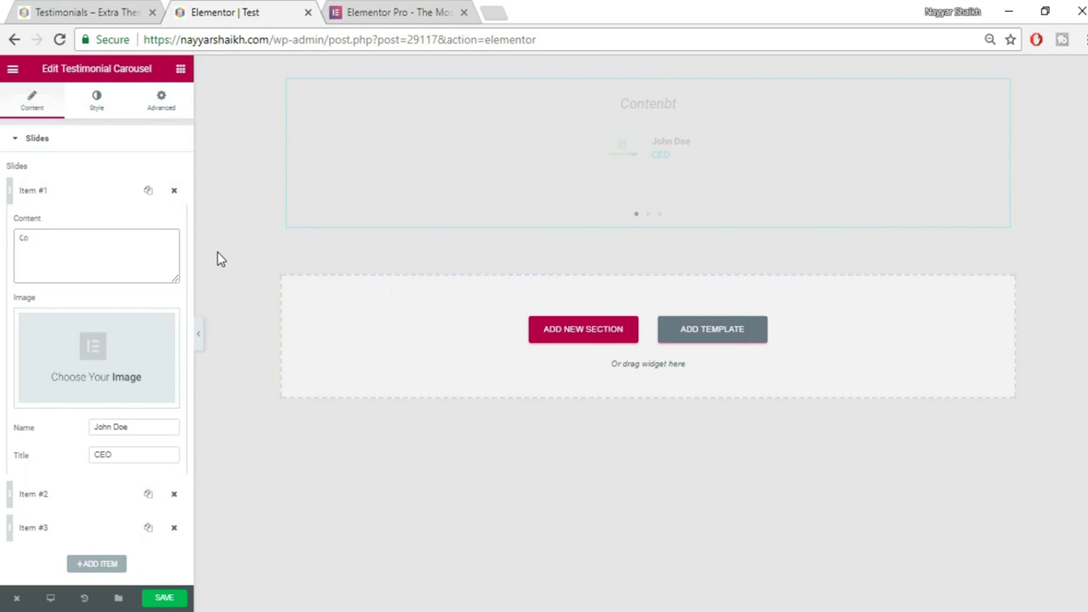
key("ctrl+z")
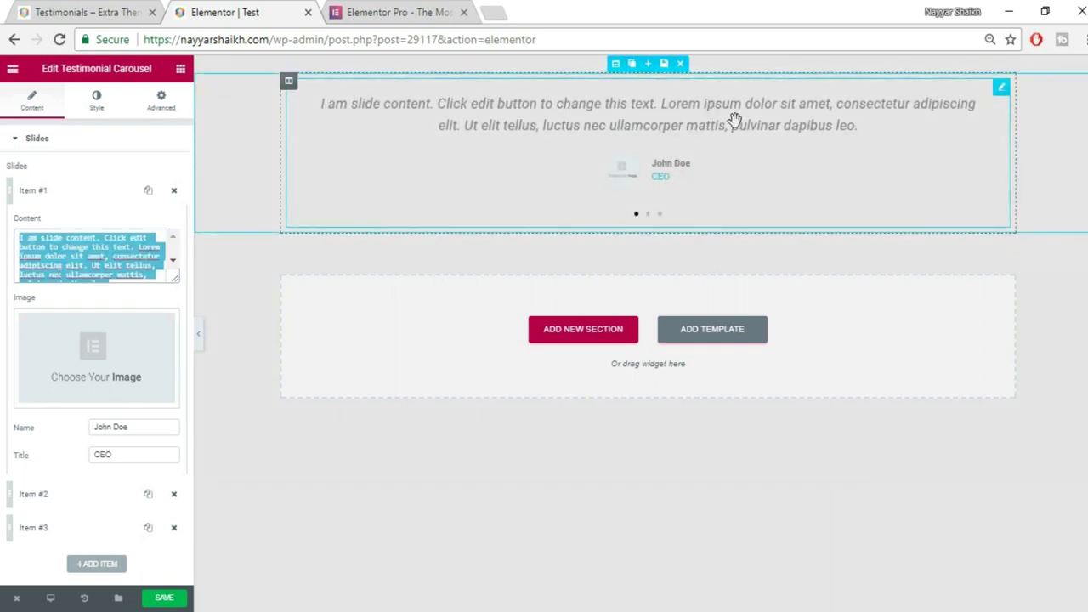
left_click(94, 353)
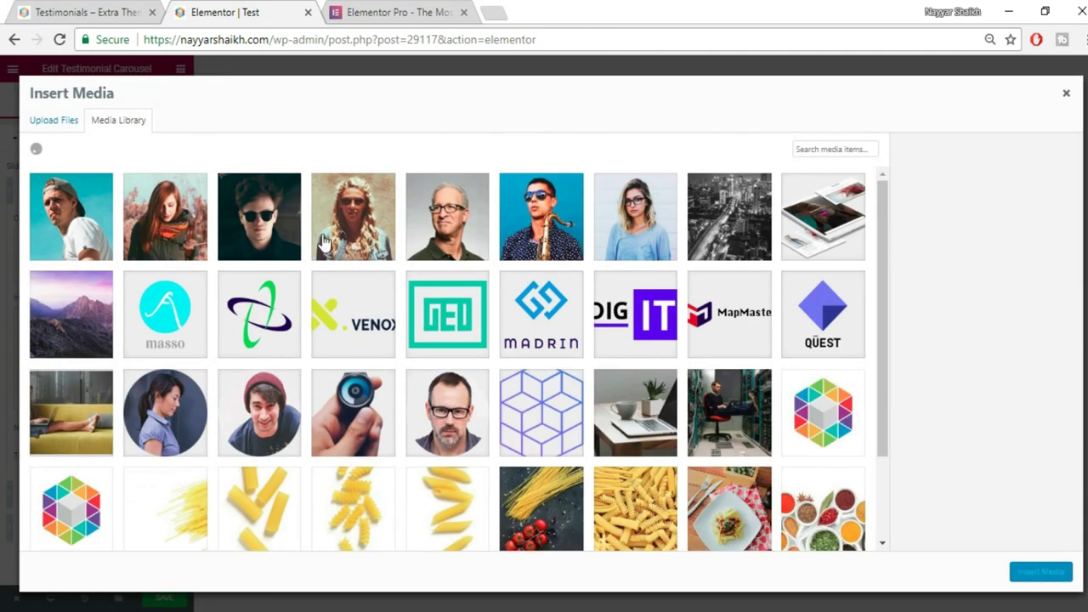
Insert 5.jpg as the first slide's photo and replace the John Doe name with the person's name.
left_click(461, 223)
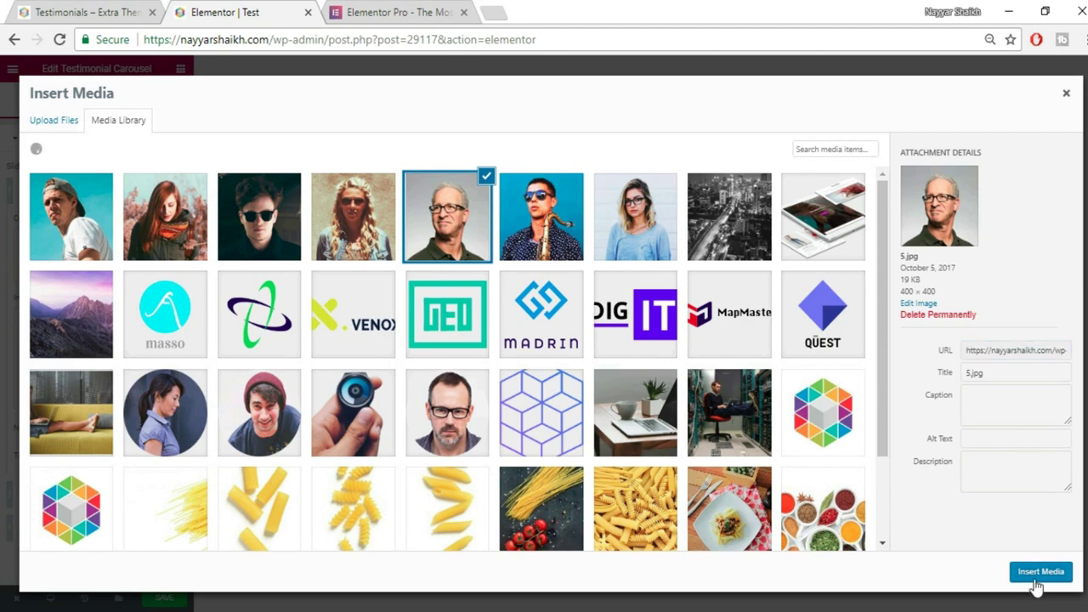
left_click(1039, 573)
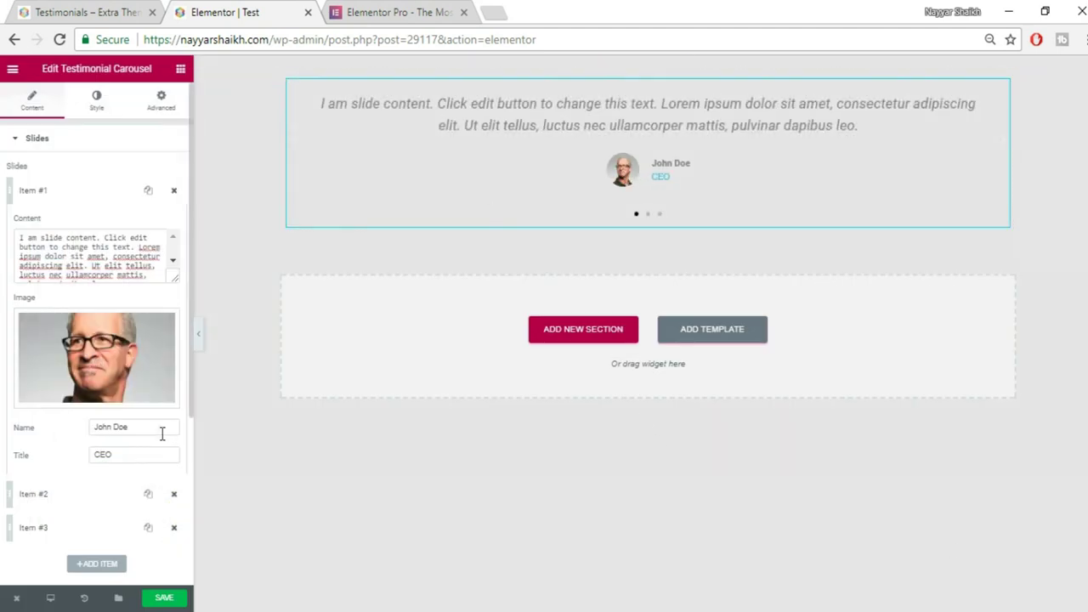
left_click_drag(166, 432, 64, 427)
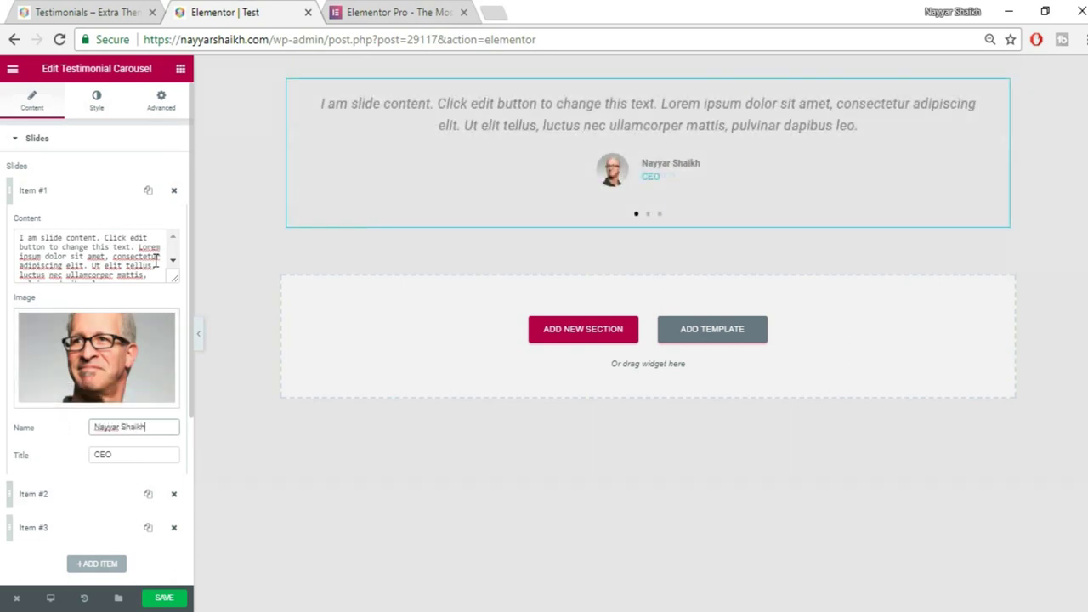
Collapse Item #1 and delete the second and third slides.
left_click(85, 194)
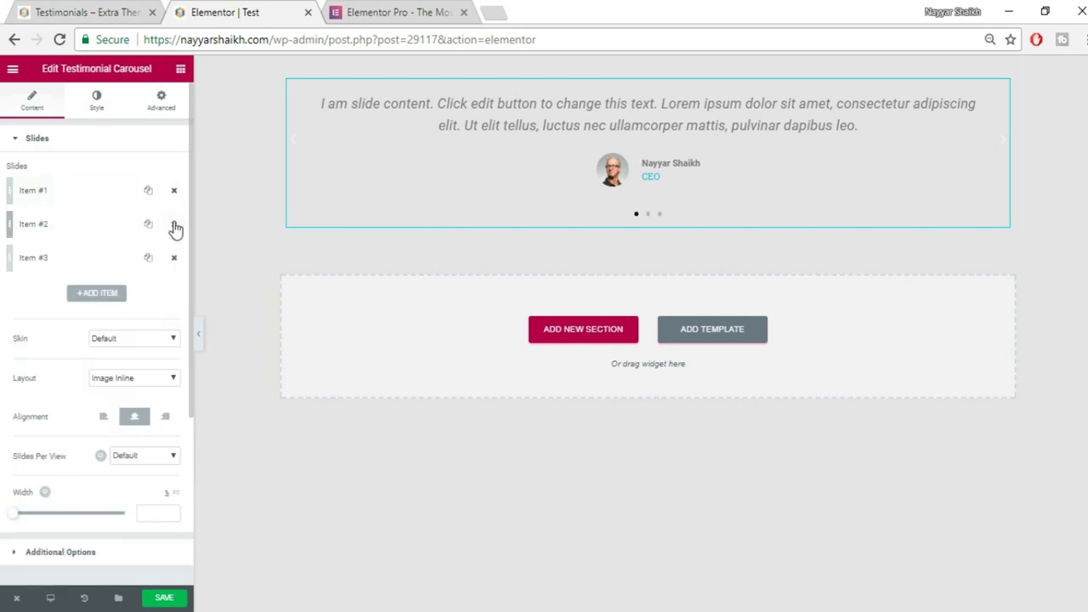
left_click(175, 228)
left_click(174, 227)
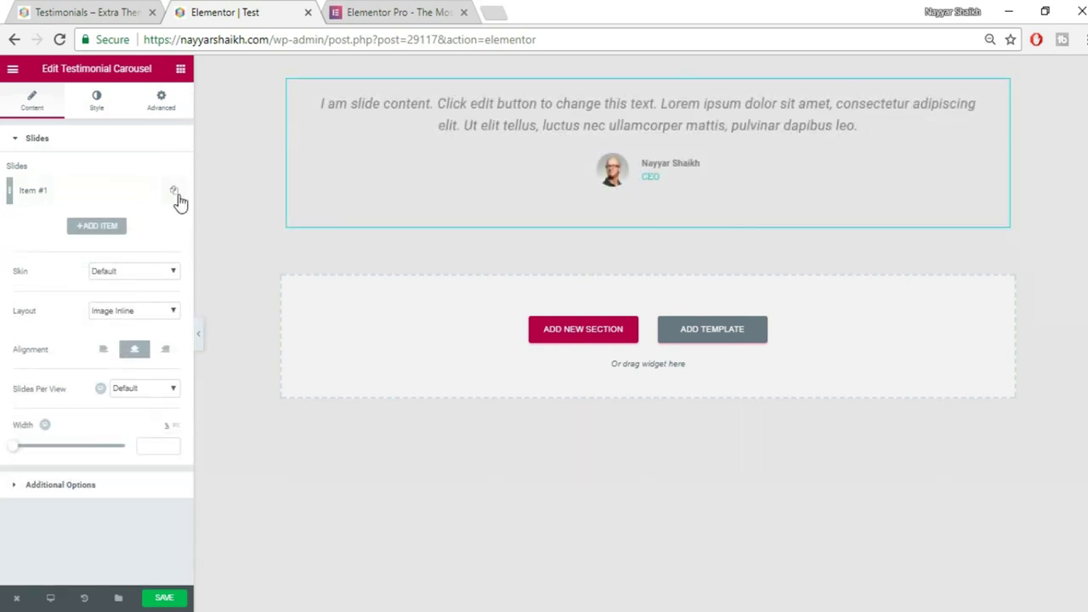
Duplicate the first slide twice so the carousel has three identical slides.
left_click(175, 193)
left_click(149, 192)
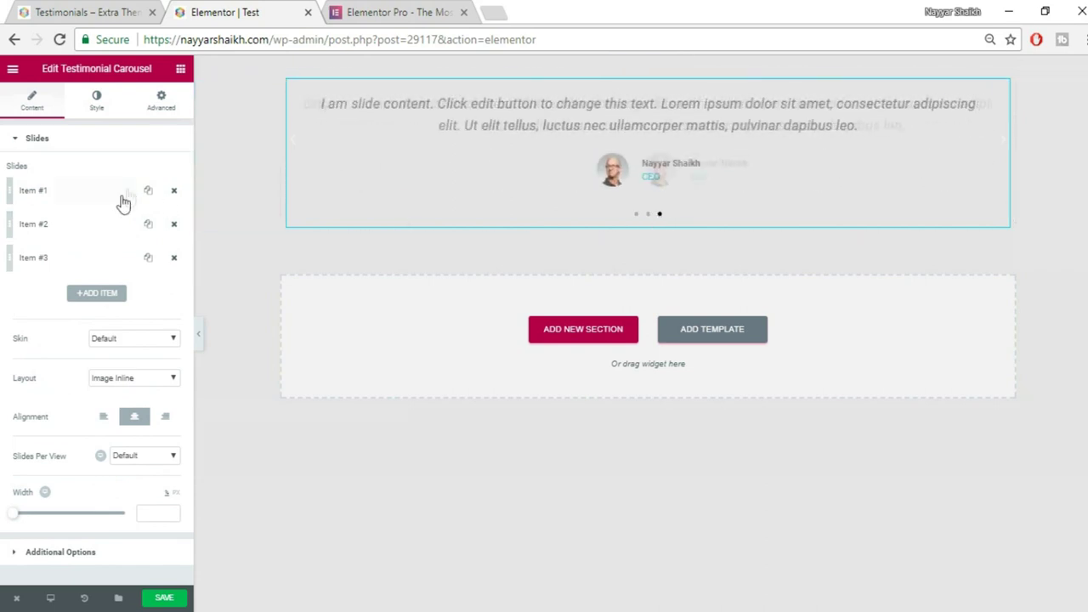
left_click(75, 192)
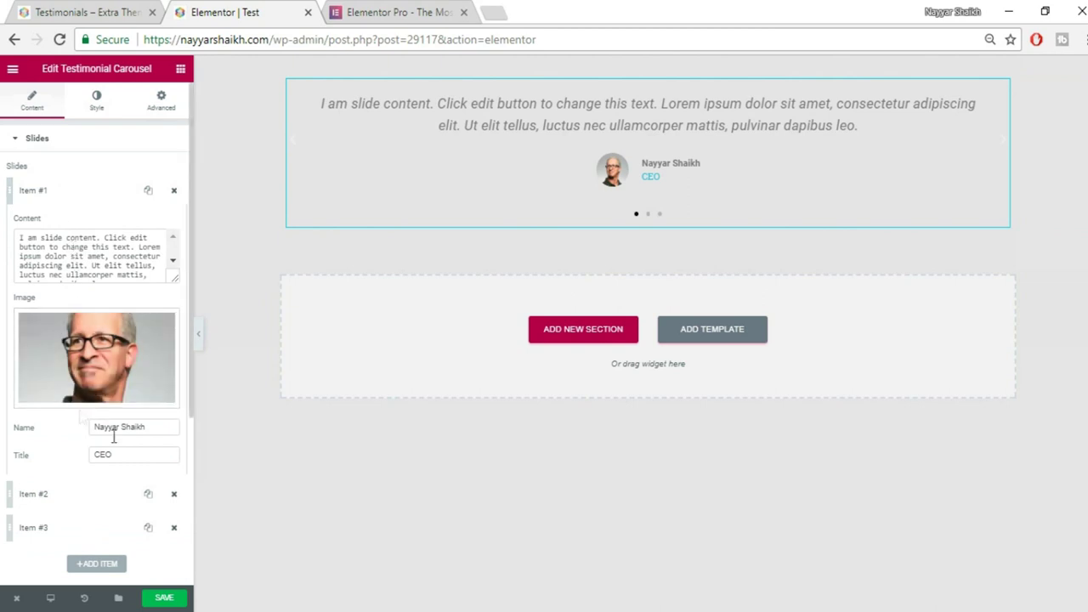
left_click(97, 195)
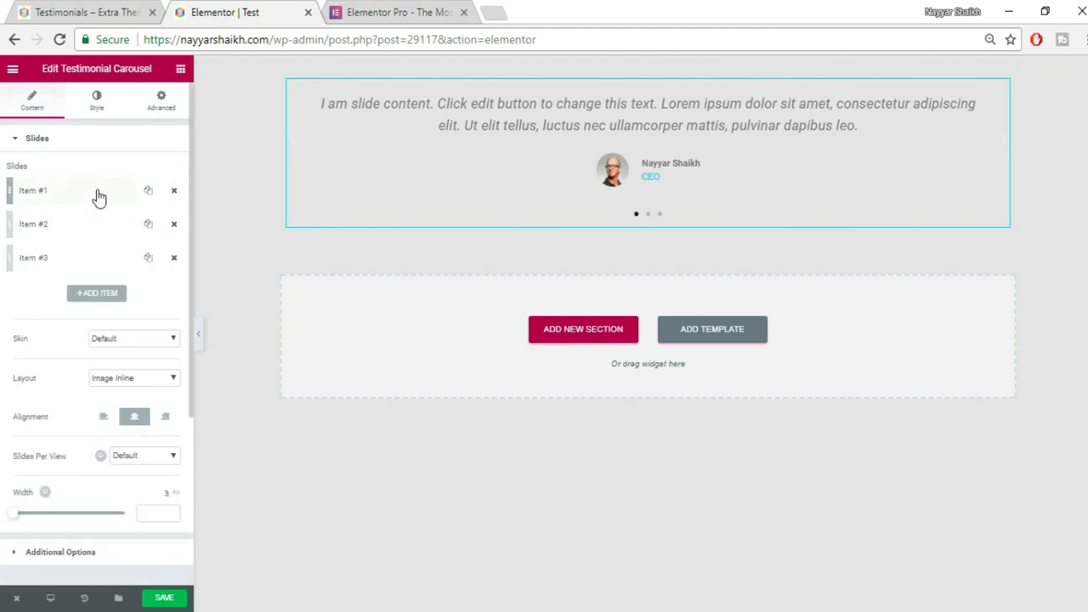
Try the Bubble skin on the carousel, then revert to the Default skin.
left_click(103, 340)
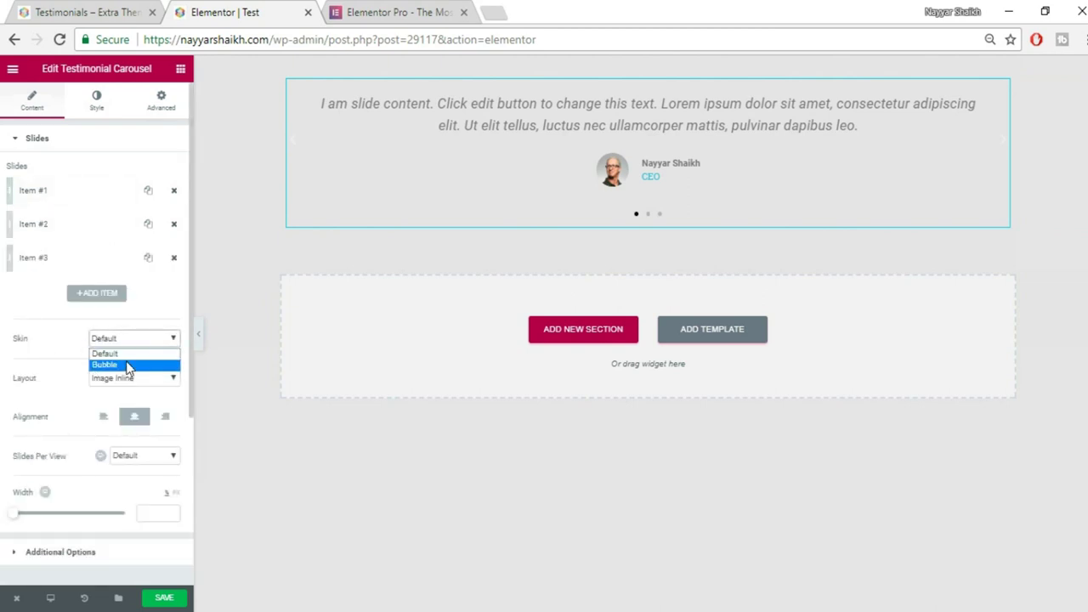
left_click(97, 365)
left_click(133, 338)
left_click(128, 349)
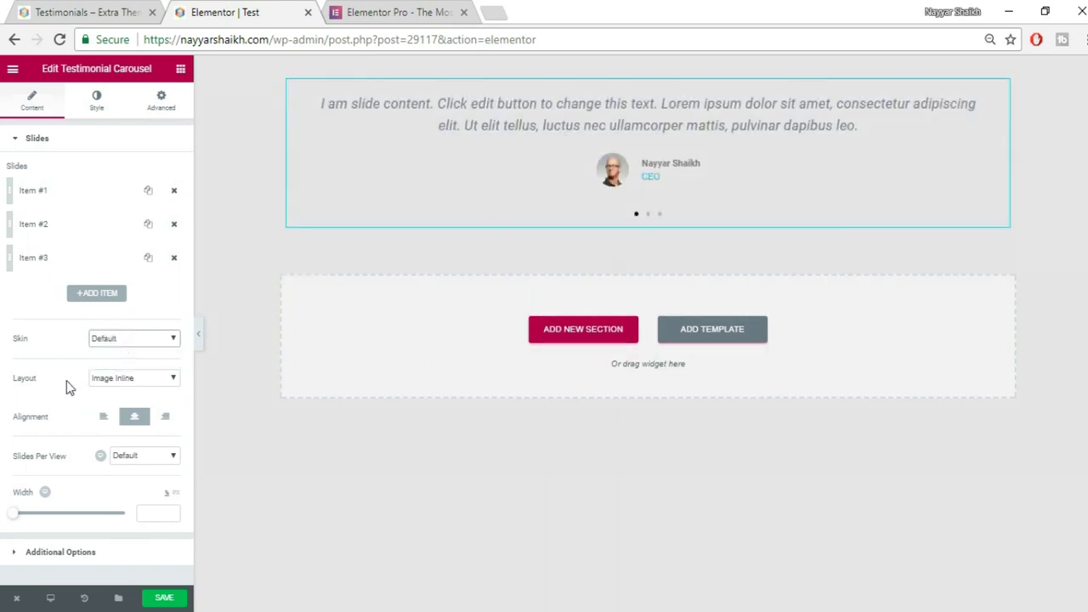
Set the slide Layout to Image Above after comparing other layouts with the reference page.
left_click(133, 380)
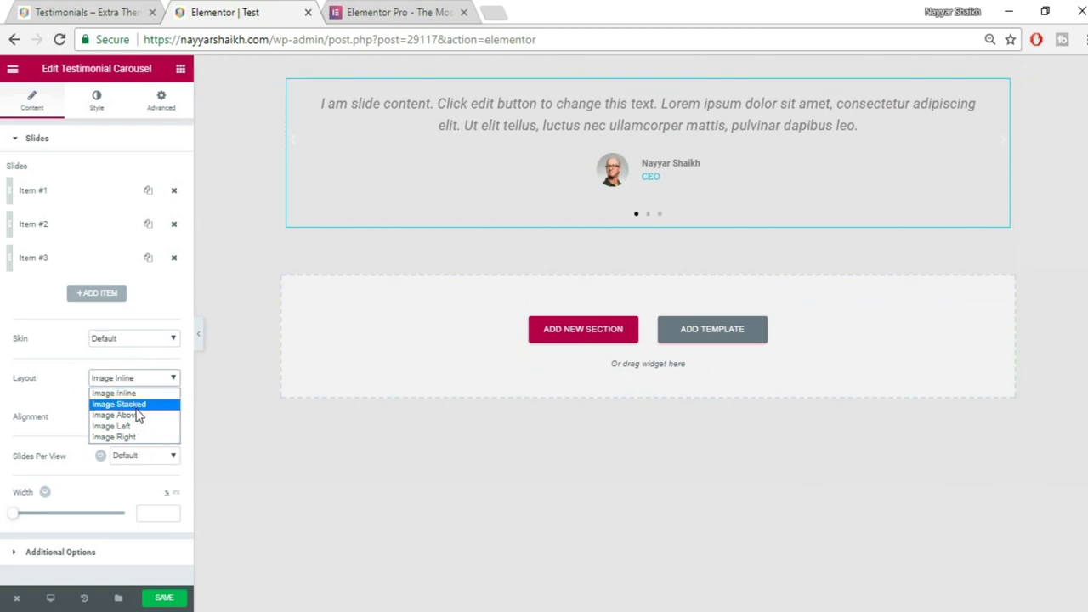
left_click(136, 405)
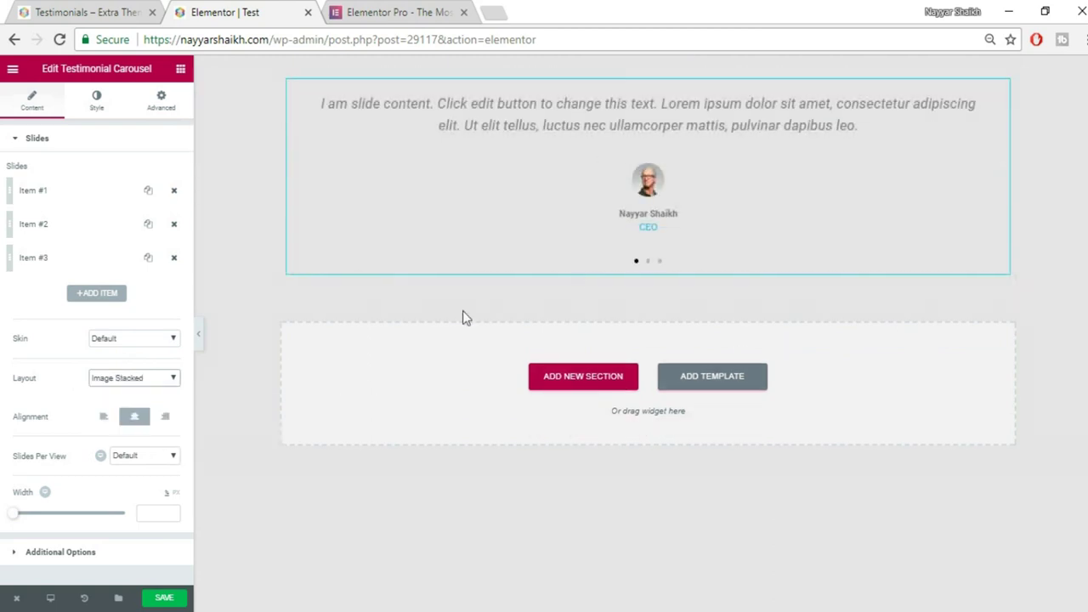
left_click(147, 386)
left_click(146, 417)
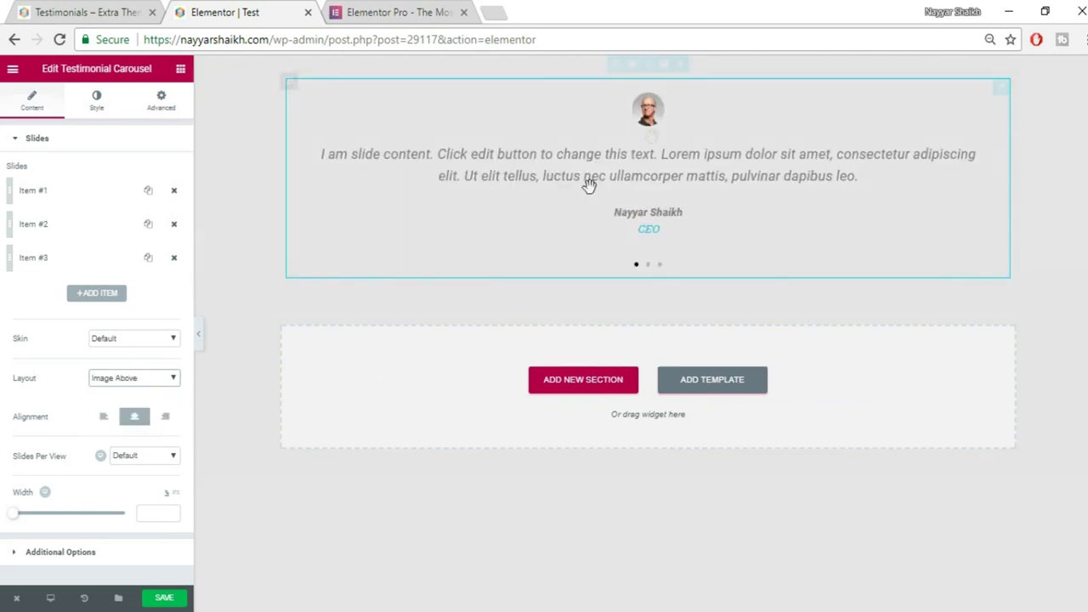
left_click(105, 15)
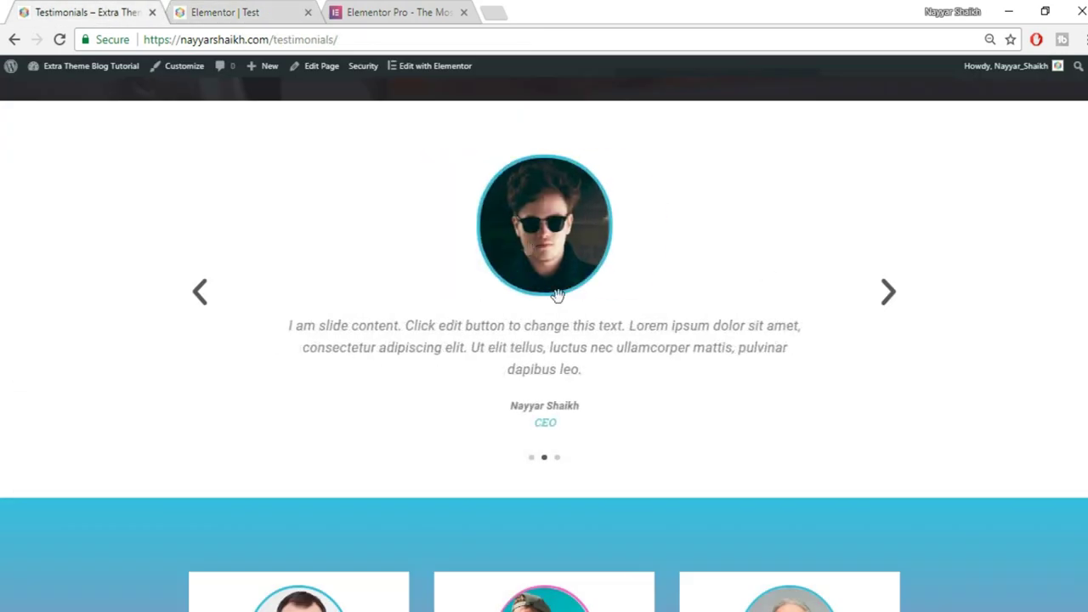
left_click(277, 10)
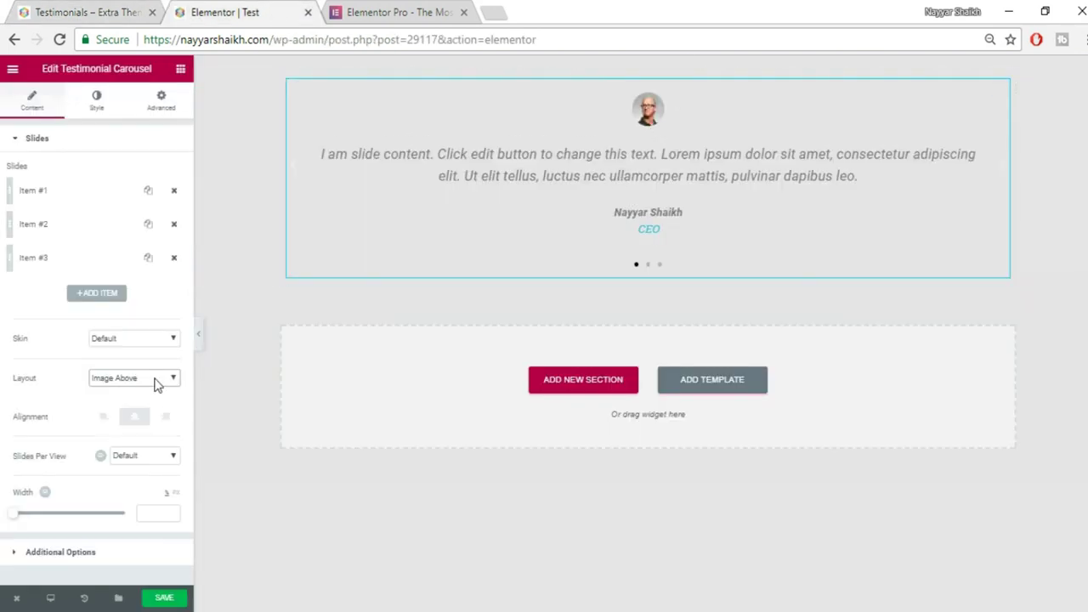
left_click(156, 381)
left_click(151, 432)
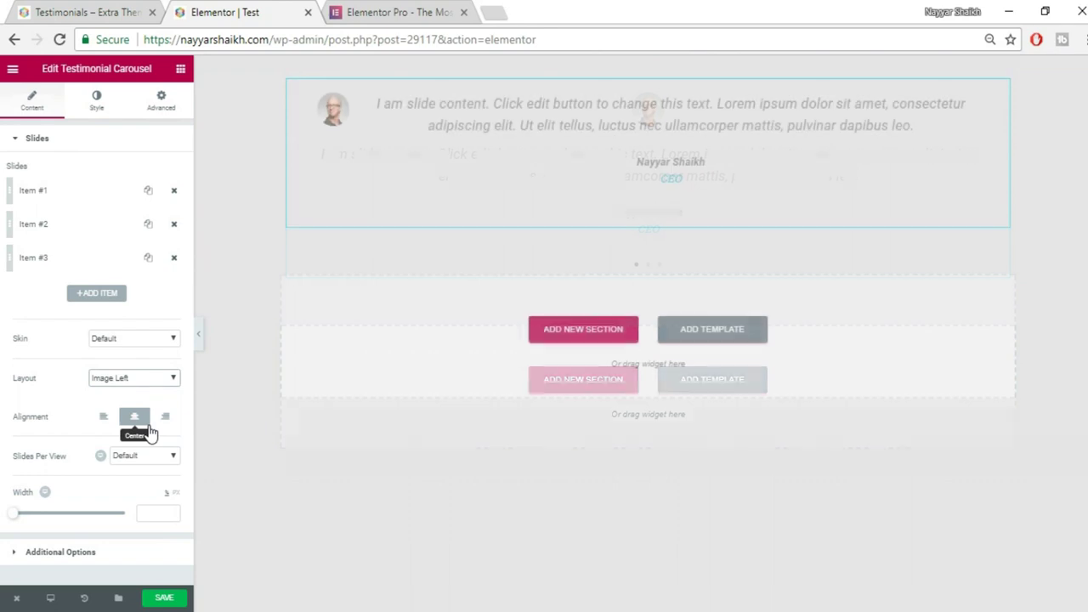
left_click(178, 376)
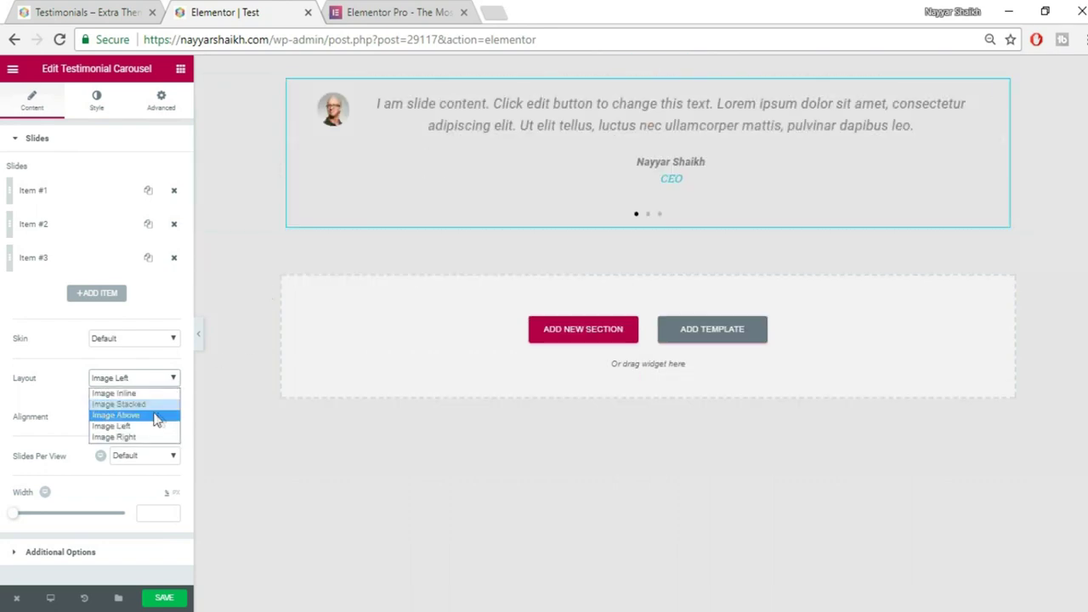
left_click(180, 412)
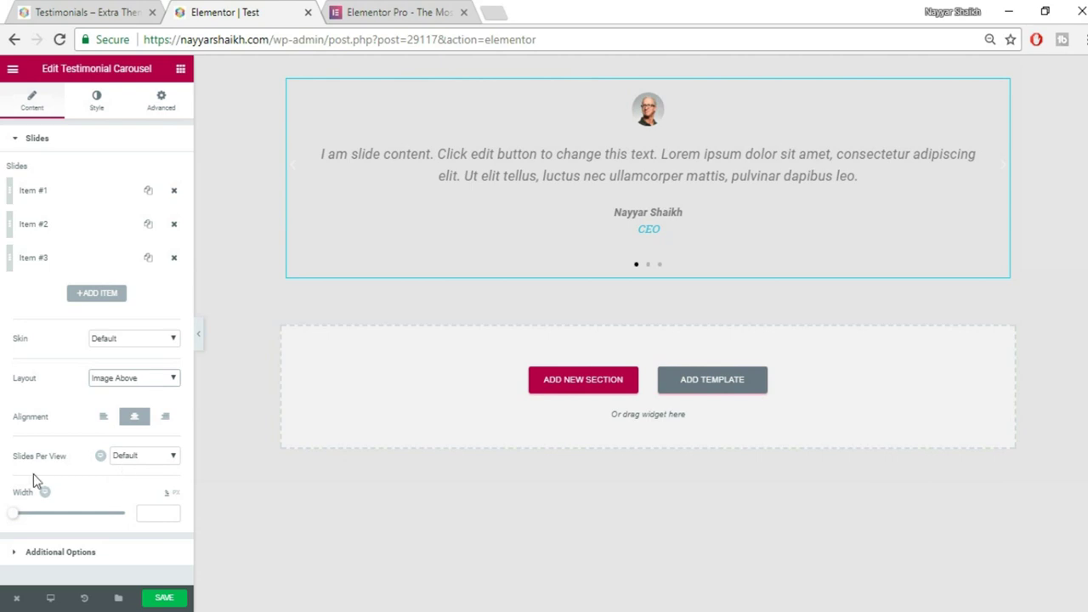
Keep slides per view at Default and preview another slide against the reference page.
left_click(138, 459)
left_click(139, 458)
left_click(651, 266)
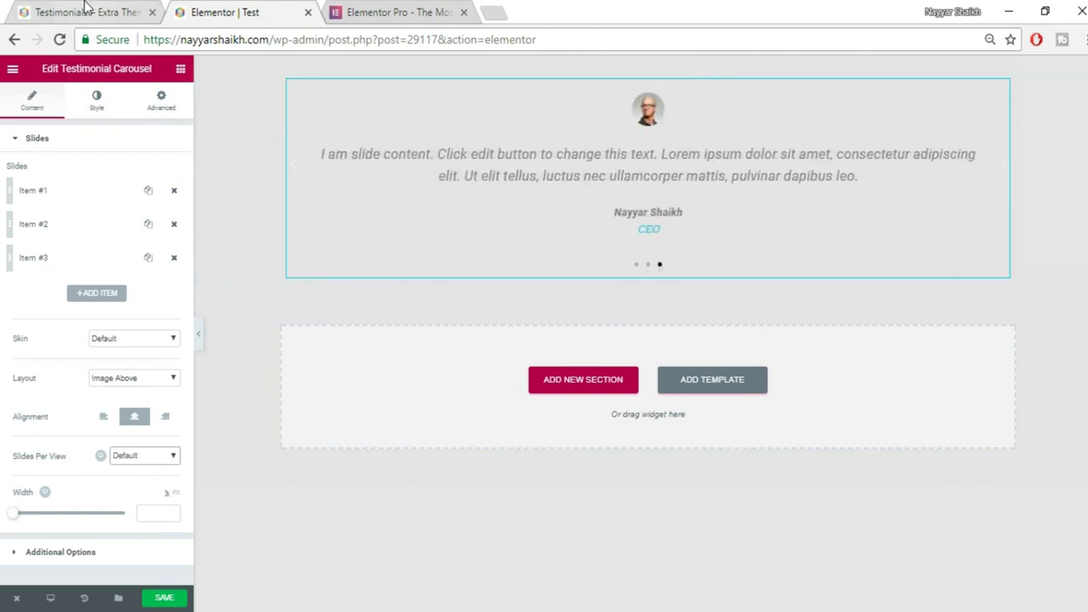
left_click(85, 10)
left_click(243, 11)
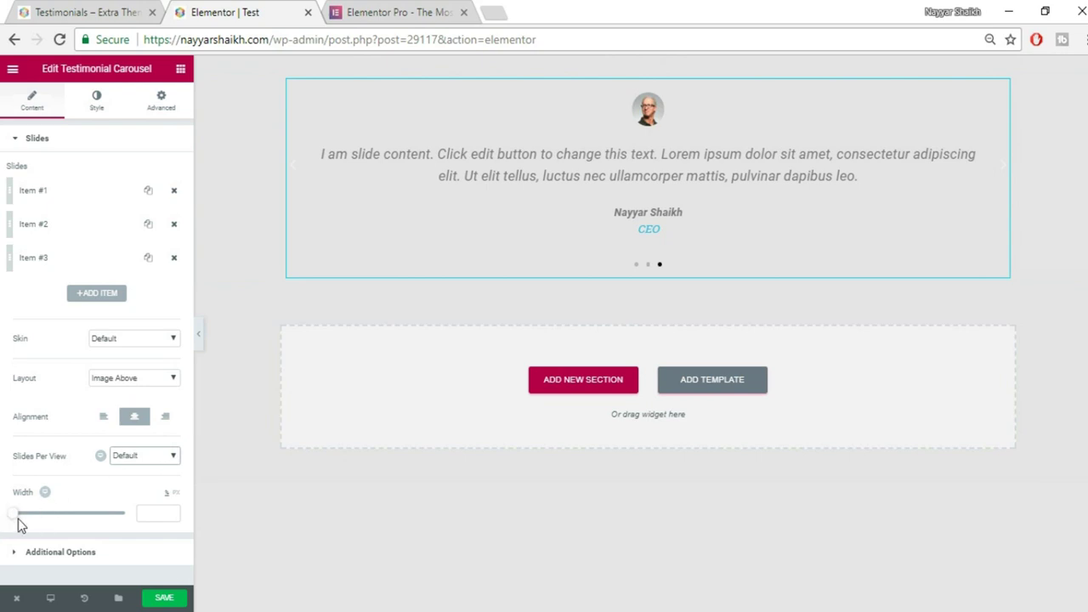
Adjust the carousel Width slider, trying 55 before settling on 73 after checking the reference.
left_click_drag(17, 518, 49, 520)
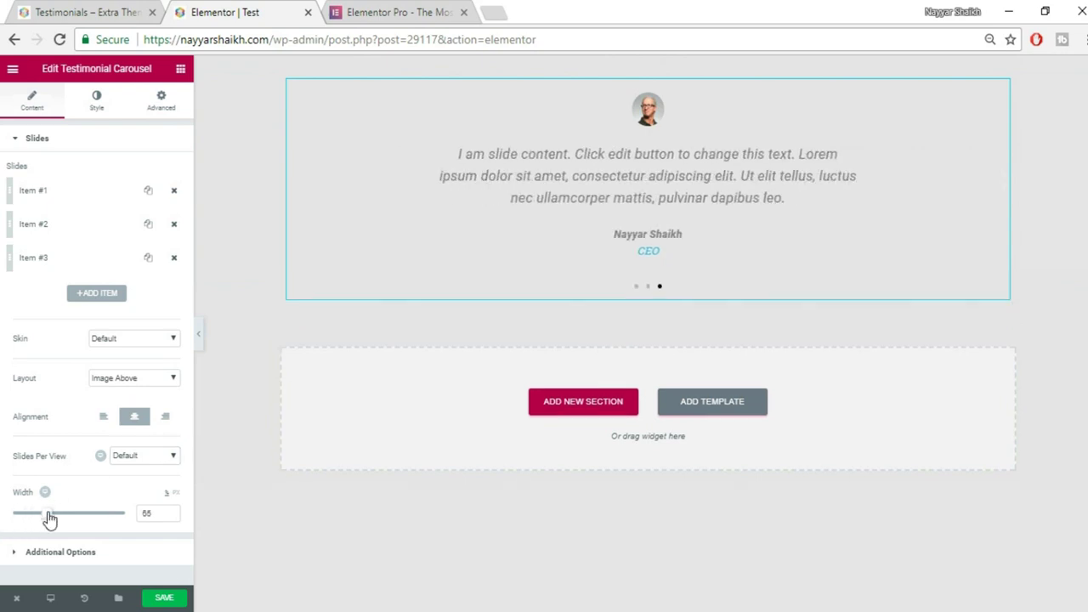
left_click(58, 8)
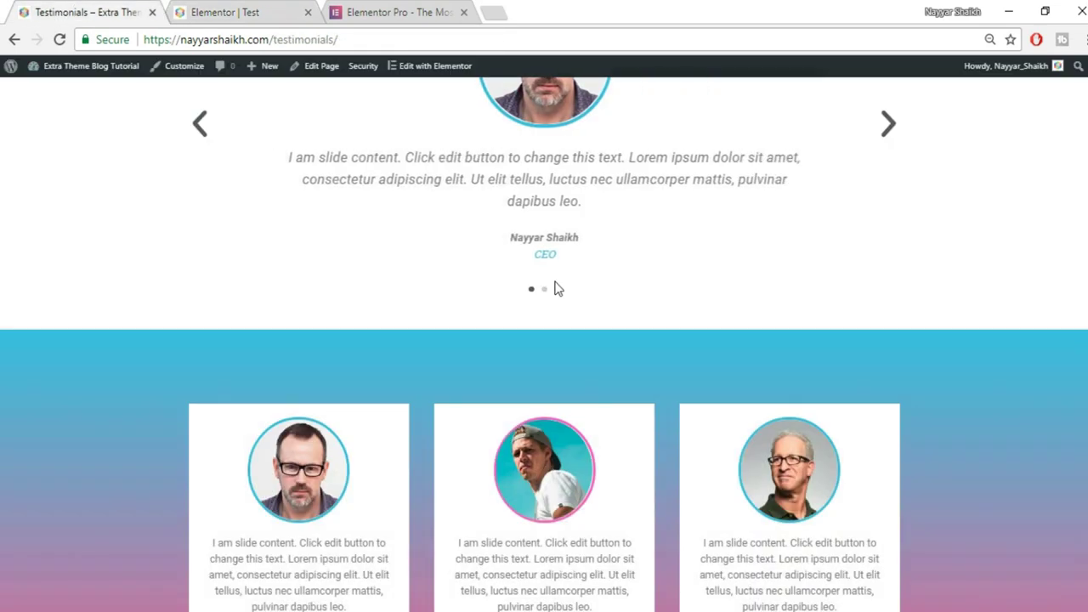
scroll(595, 297, "up", 2)
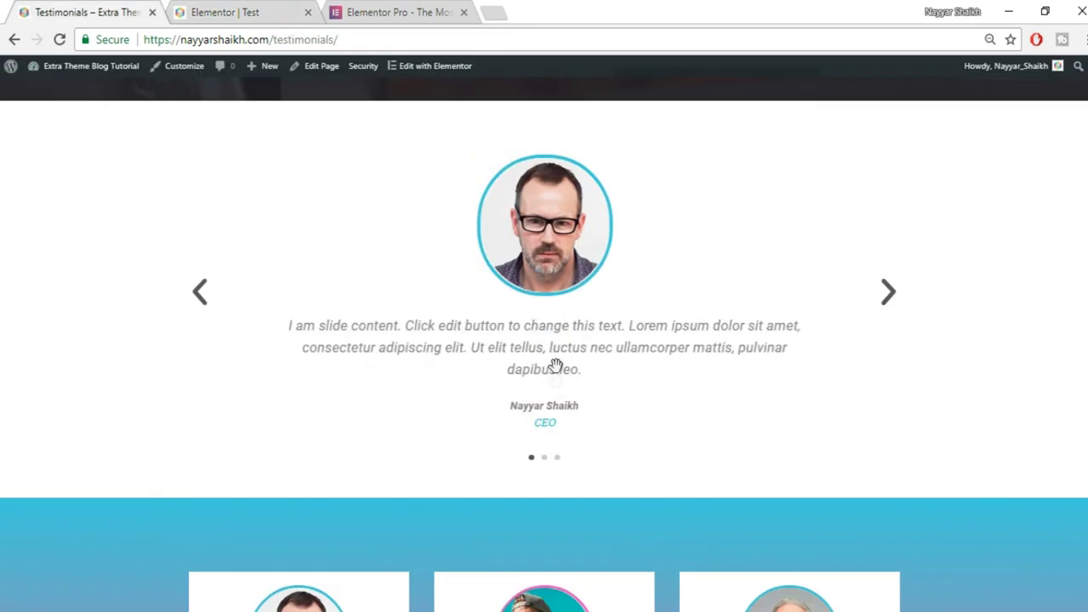
left_click(222, 12)
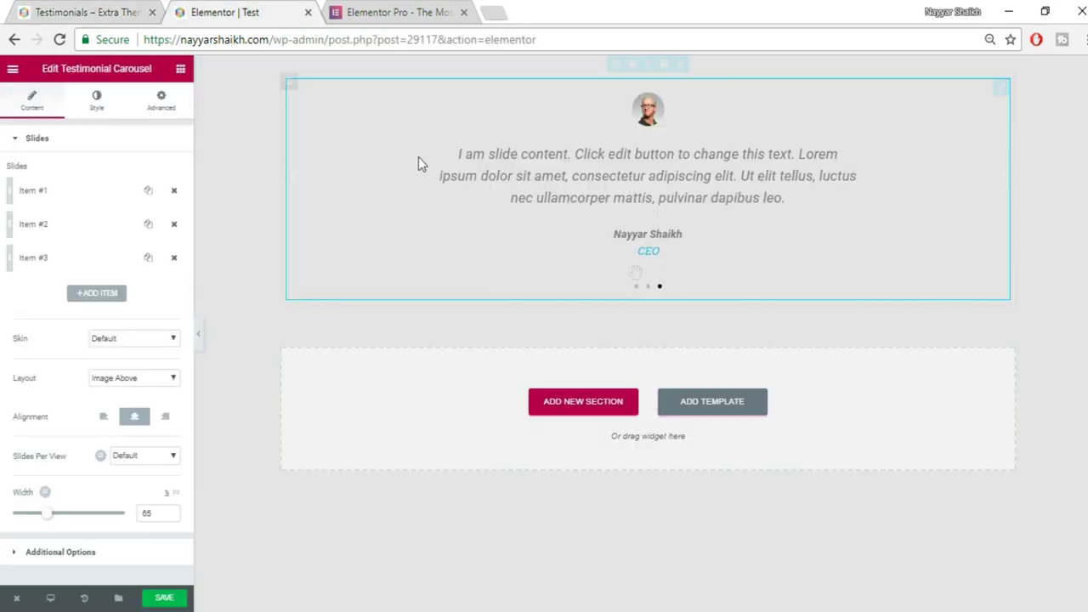
left_click_drag(44, 517, 64, 521)
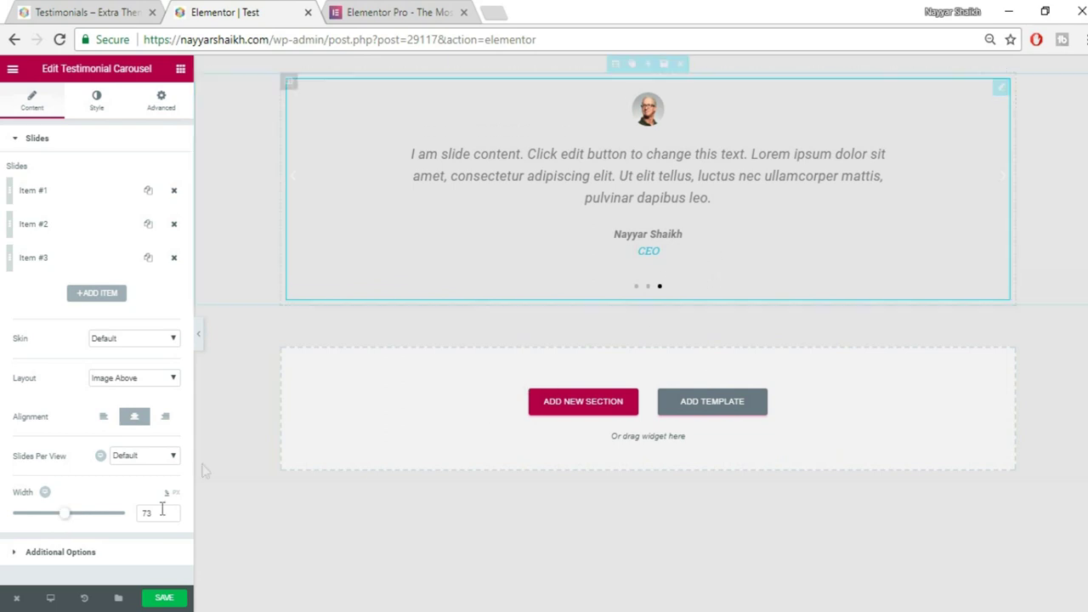
left_click(103, 554)
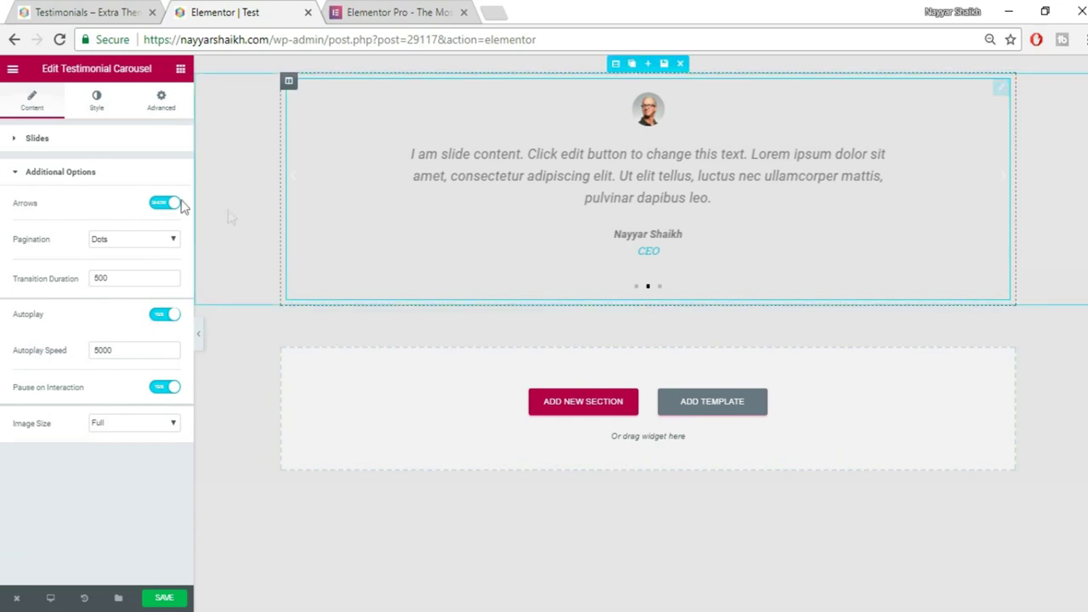
left_click(119, 12)
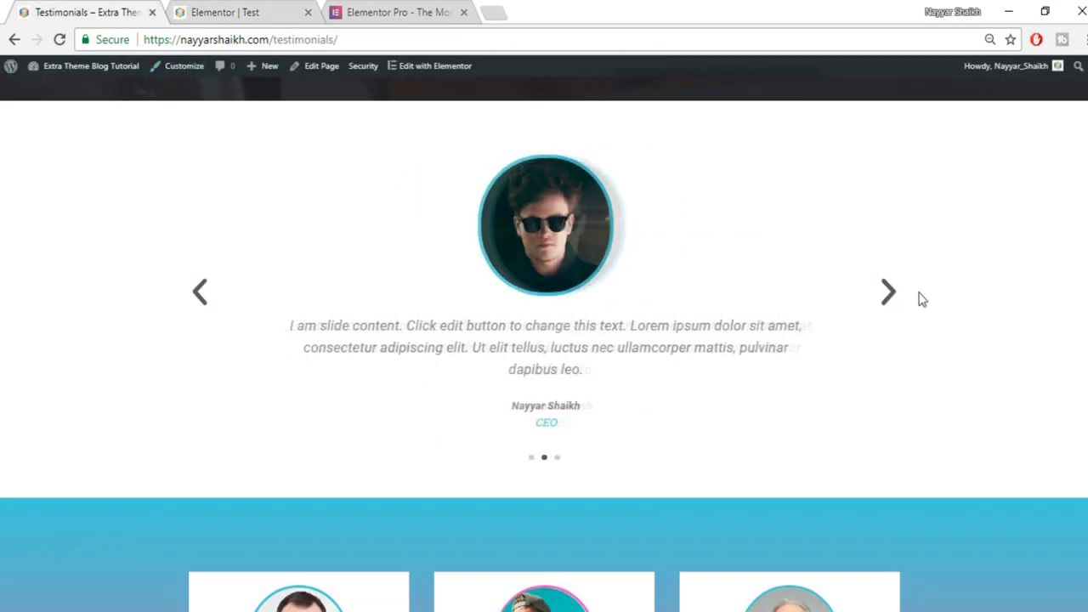
left_click(238, 11)
left_click(170, 208)
left_click(175, 210)
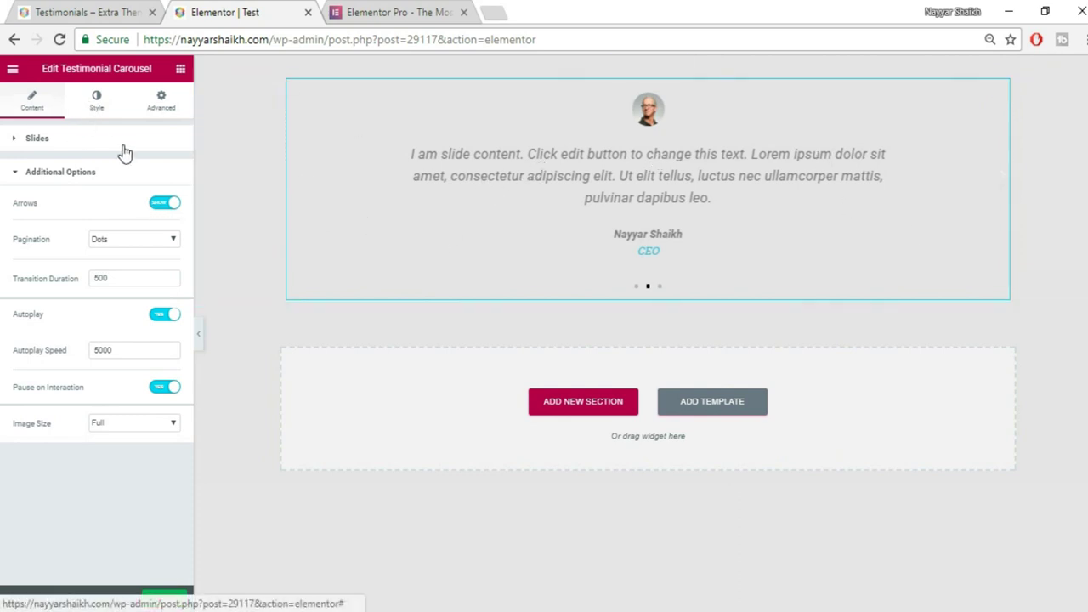
left_click(63, 11)
left_click(187, 10)
left_click(134, 239)
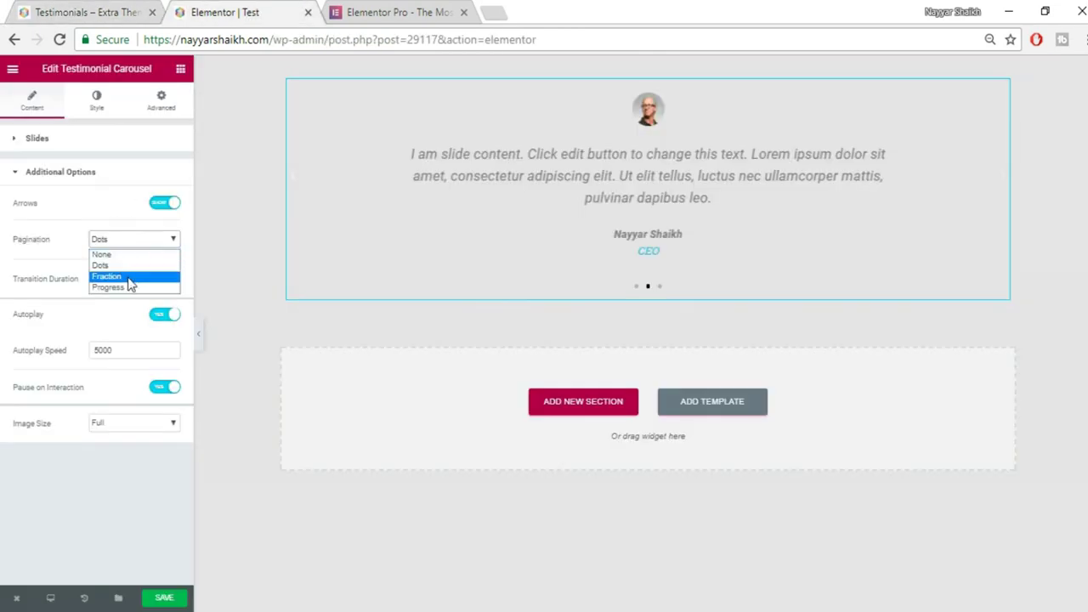
left_click(128, 276)
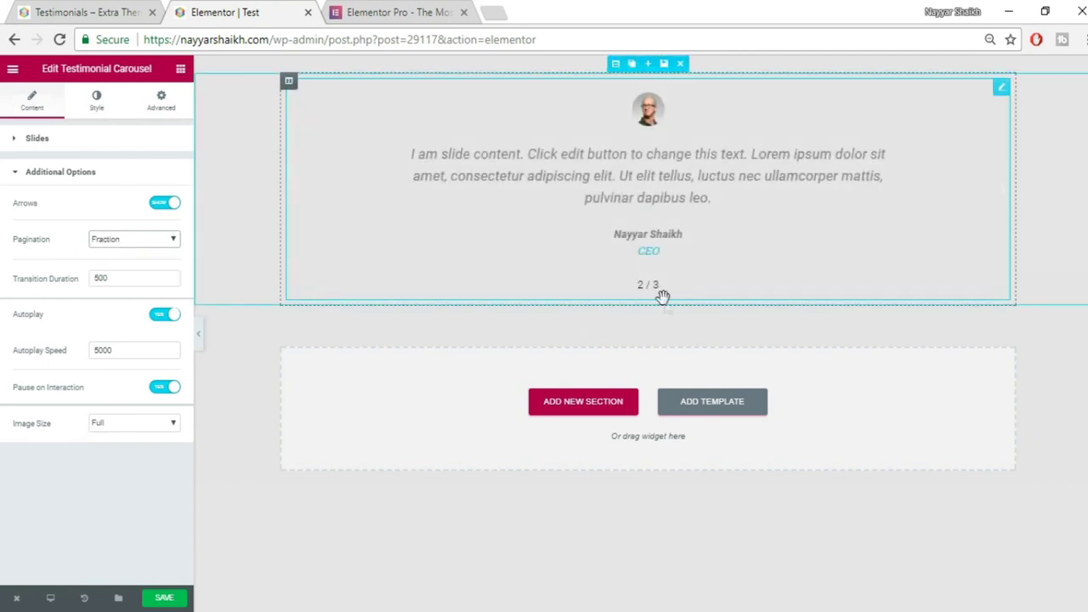
left_click(131, 239)
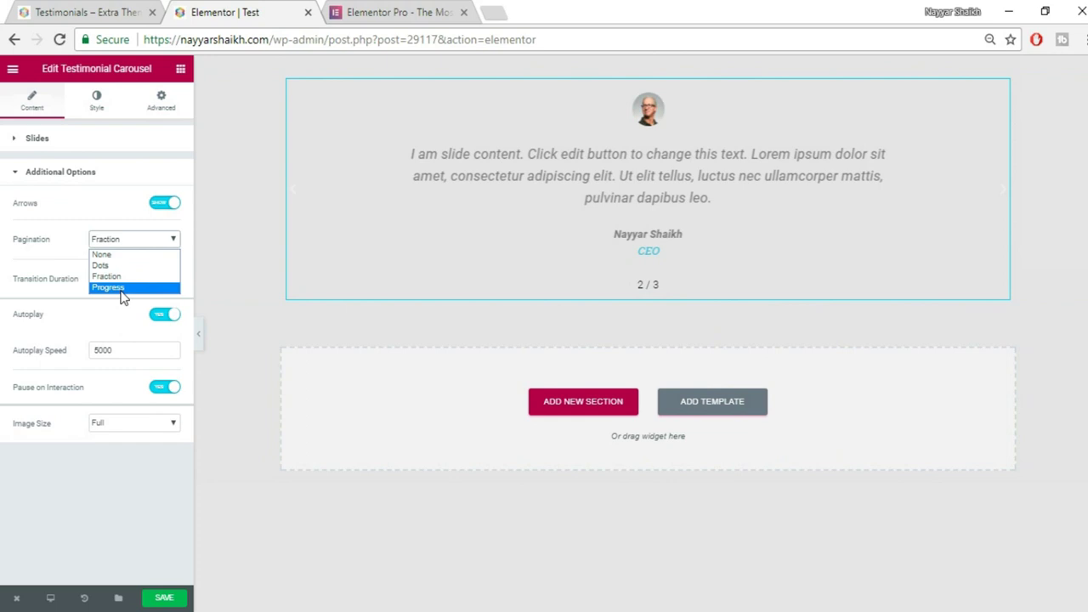
left_click(122, 289)
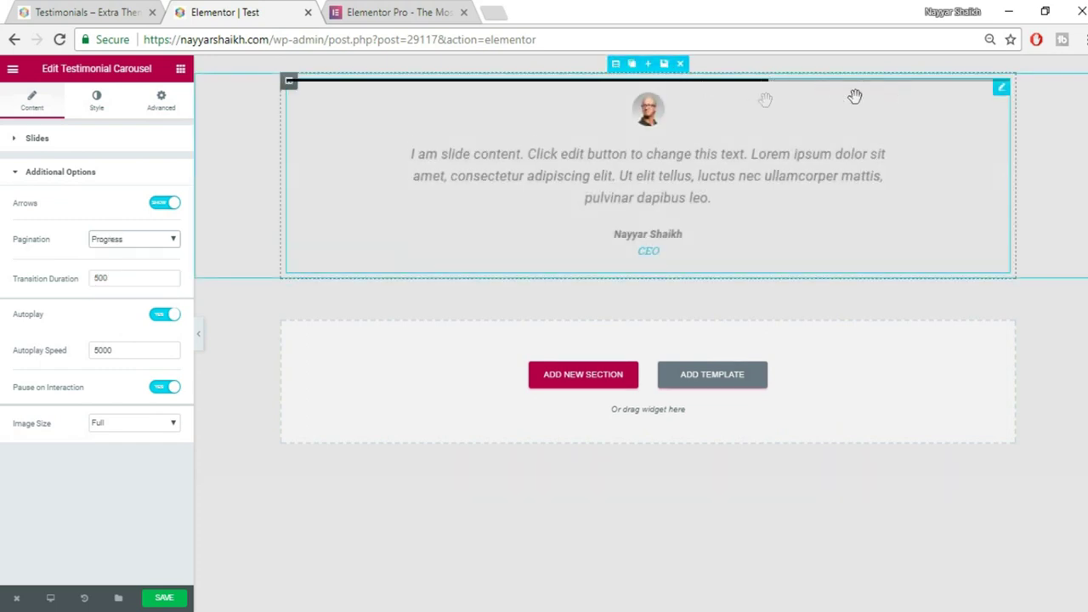
left_click(155, 239)
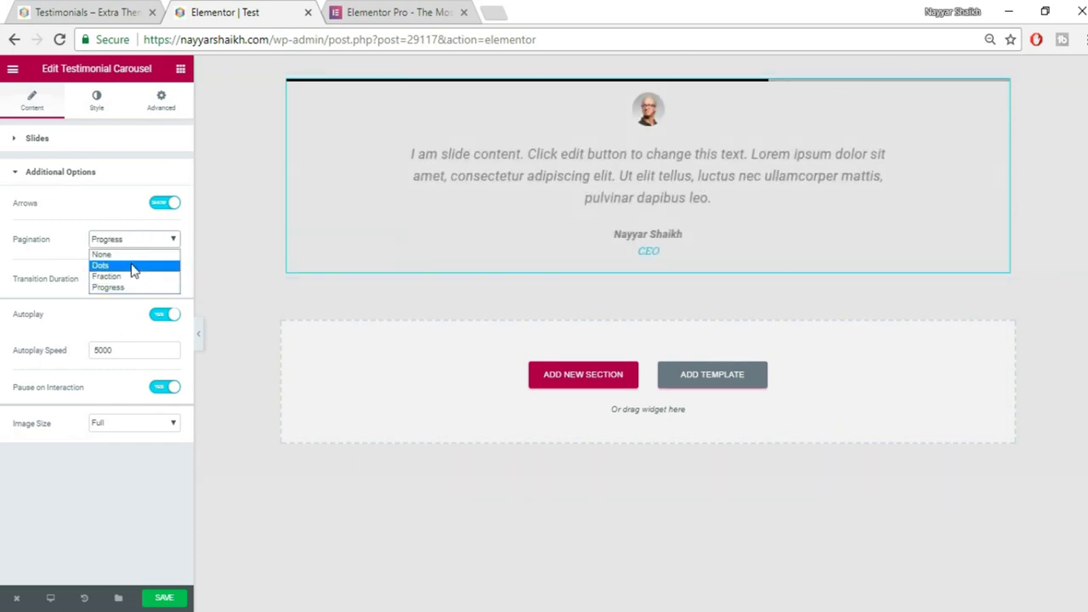
left_click(133, 267)
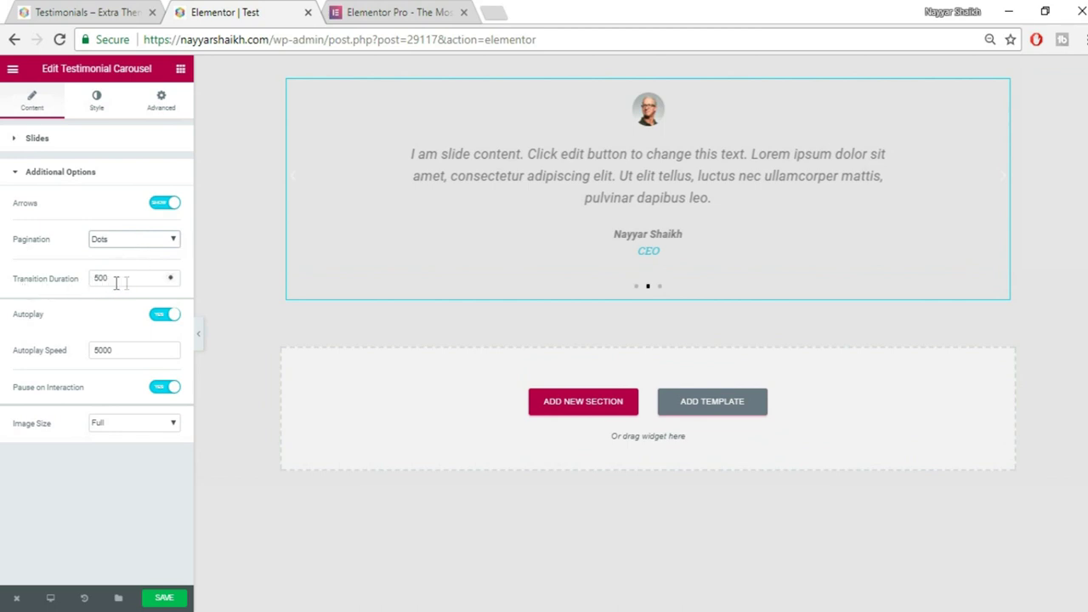
double_click(102, 283)
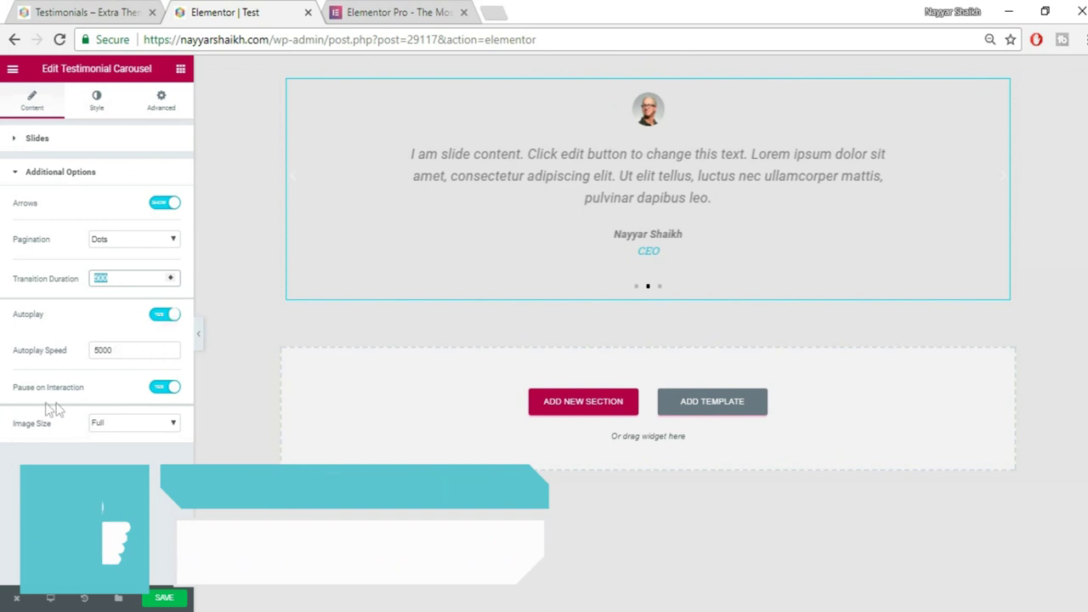
left_click(130, 424)
left_click(130, 424)
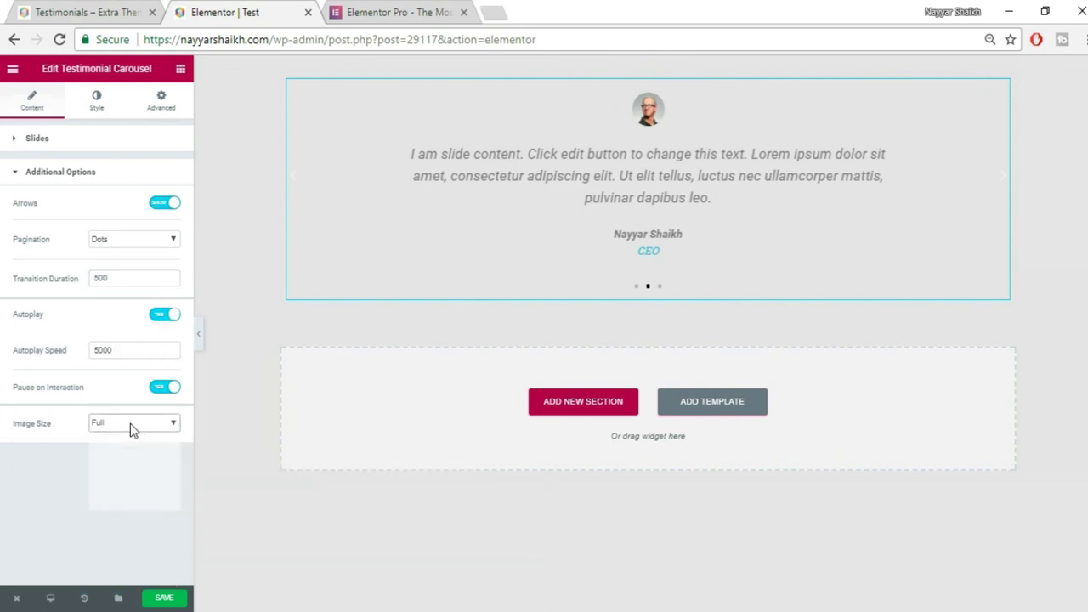
left_click(96, 171)
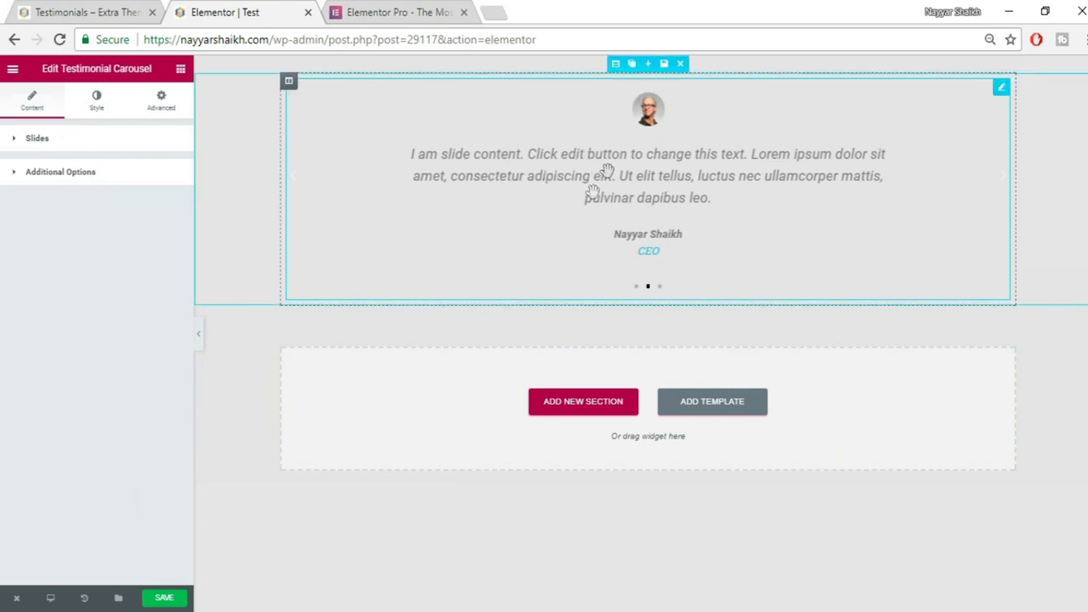
In the Style tab, set the slides' Space Between to 12, checking the reference page.
left_click(100, 114)
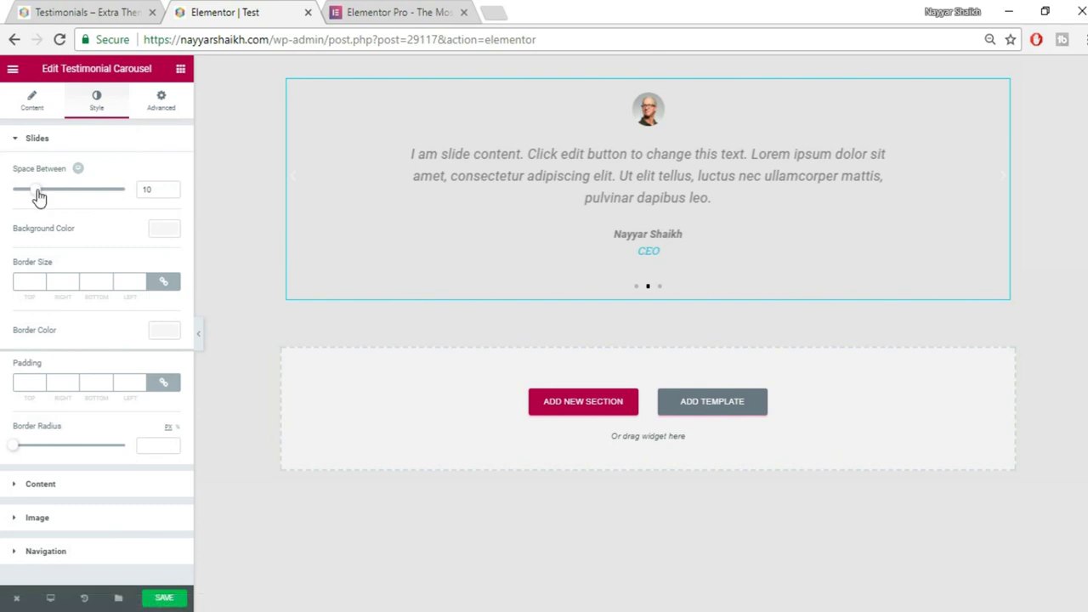
mouse_move(39, 196)
left_mouse_down()
mouse_move(75, 197)
mouse_move(39, 197)
left_mouse_up()
left_click(90, 12)
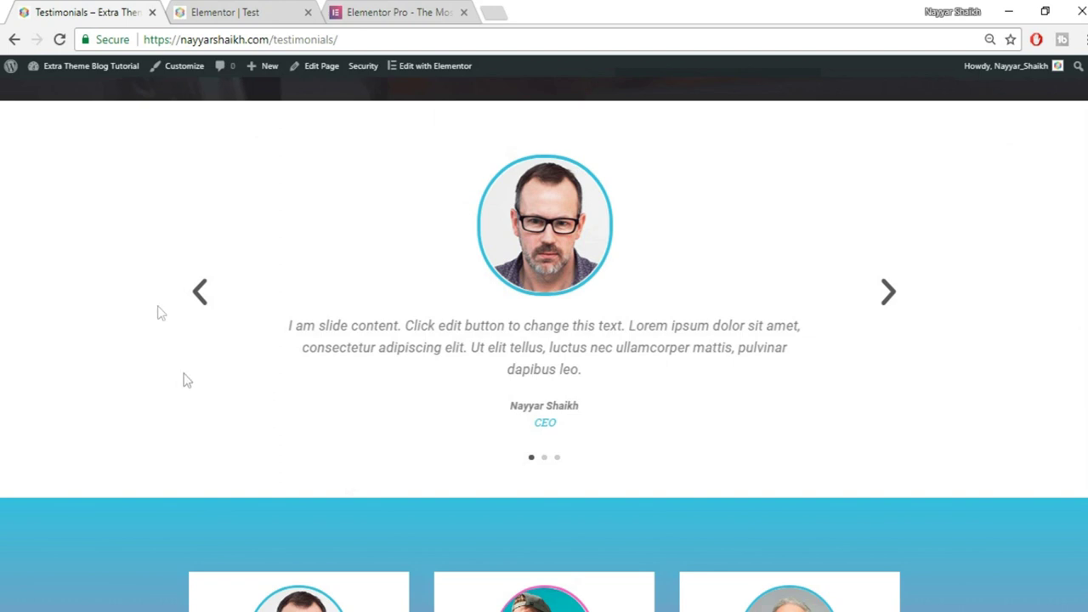
left_click(204, 10)
Try a white slide background colour, then clear it after comparing with the reference.
left_click(165, 229)
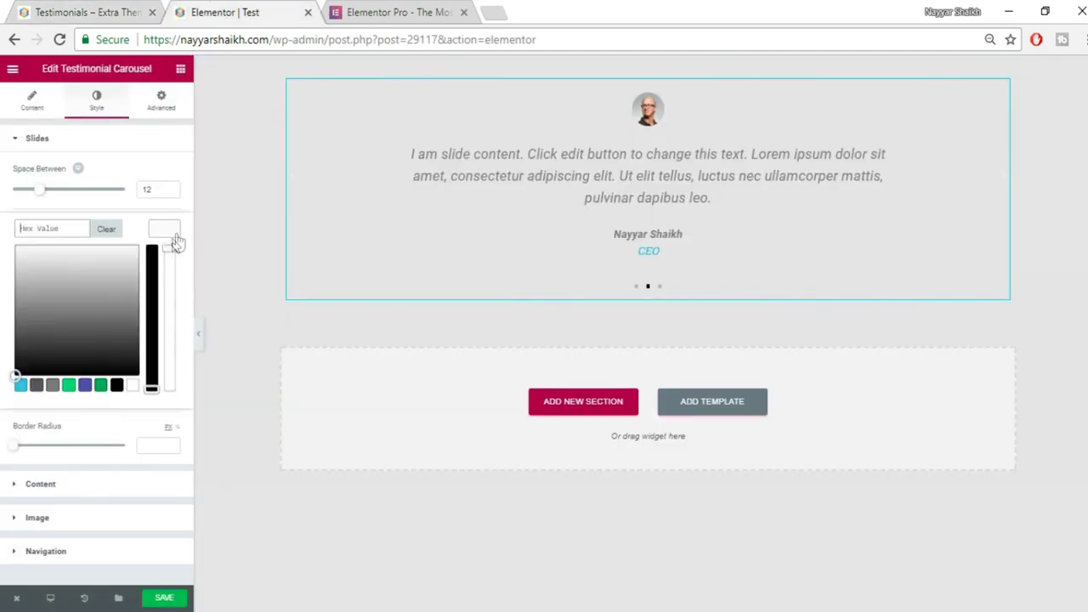
left_click(134, 384)
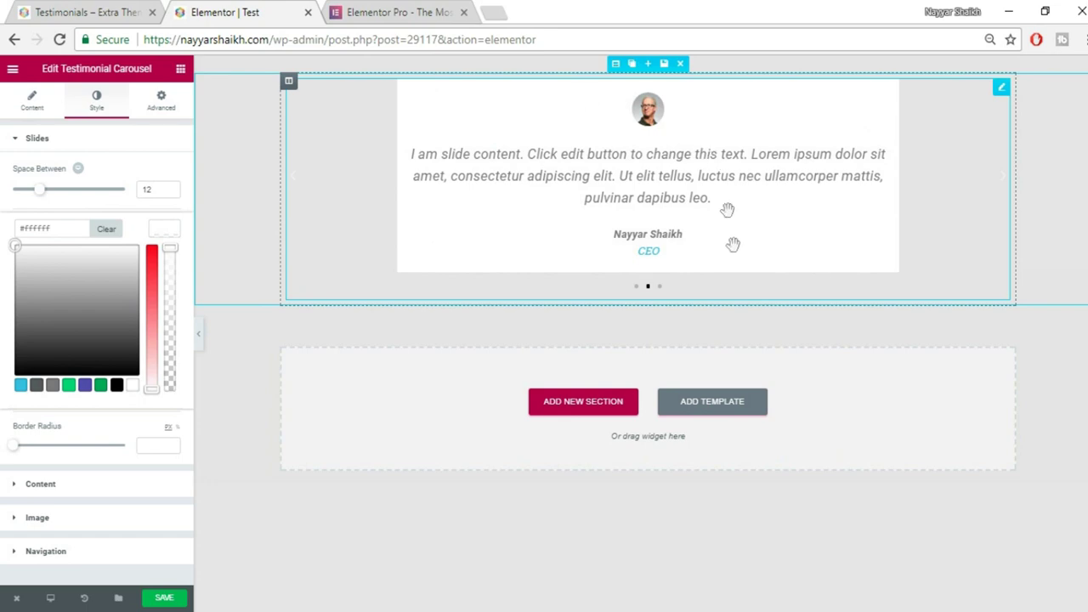
left_click(128, 12)
scroll(588, 392, "down", 4)
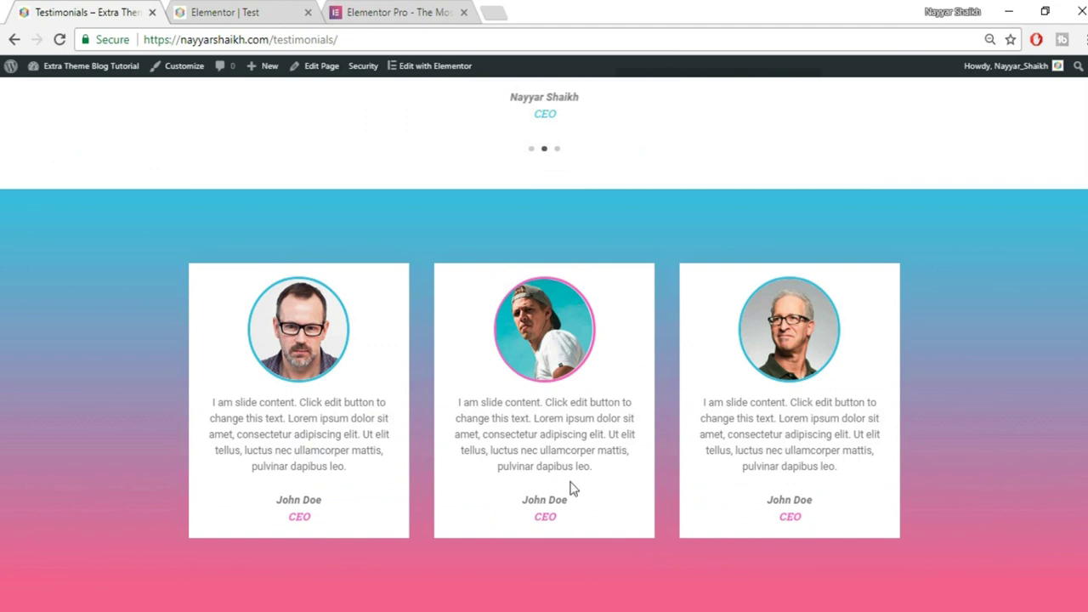
scroll(570, 488, "up", 5)
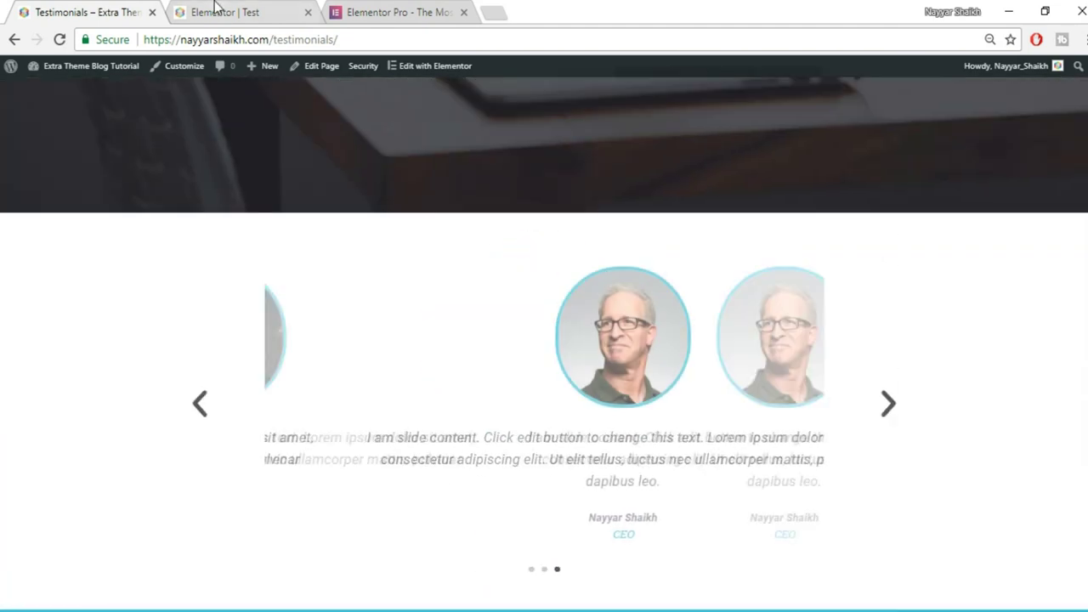
left_click(215, 10)
left_click(106, 235)
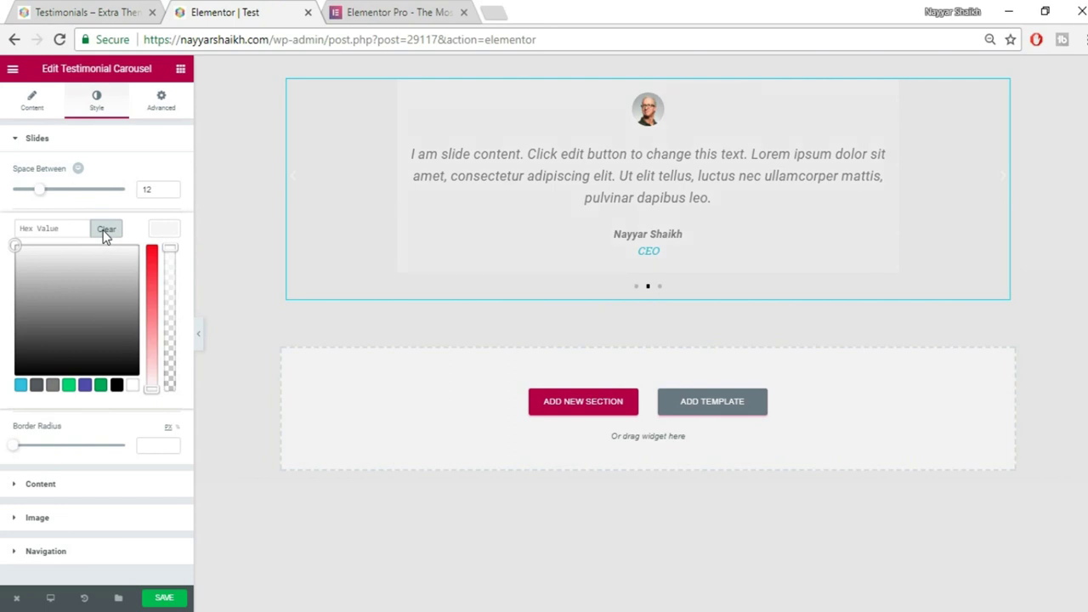
left_click(175, 231)
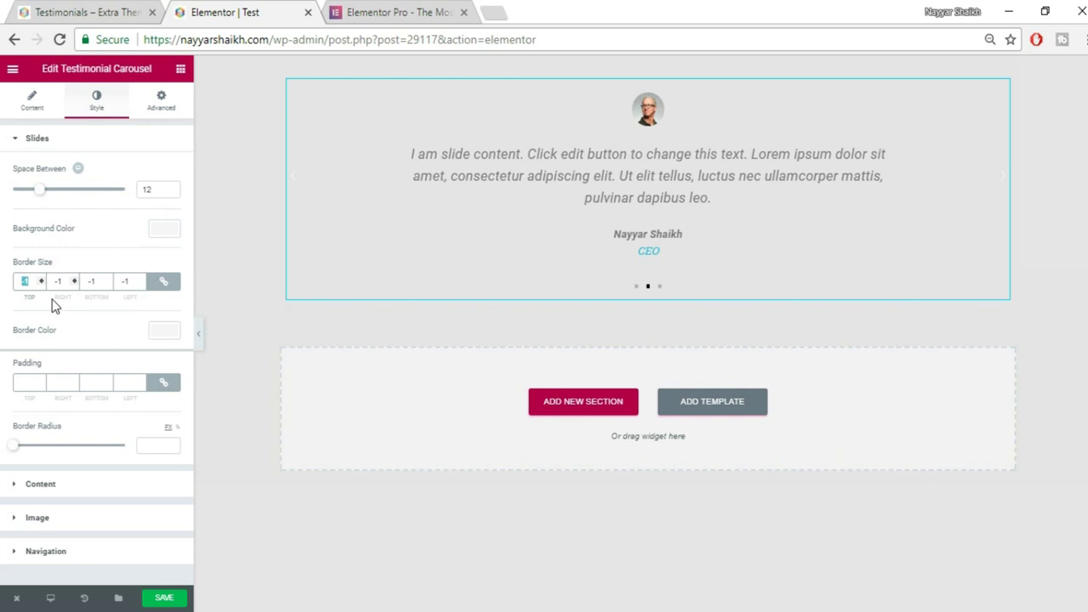
Try Border Size 5 and Padding 50 on the slides, then reset border to 0 and padding empty.
key("Up")
key("Up")
key("Up")
key("Up")
key("Up")
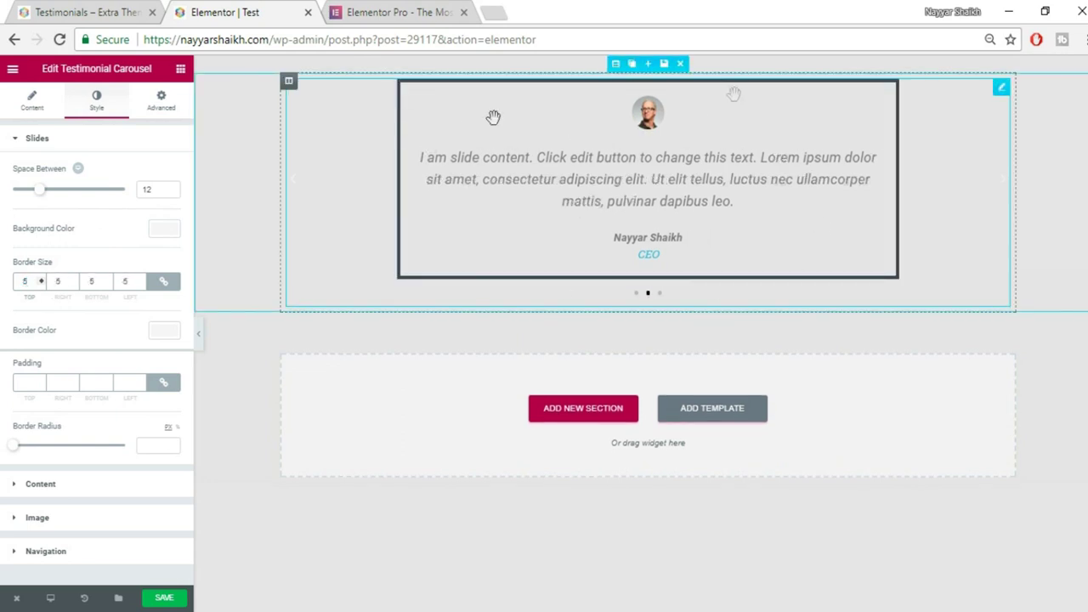
key("Down")
key("Down")
key("Down")
key("Down")
key("Down")
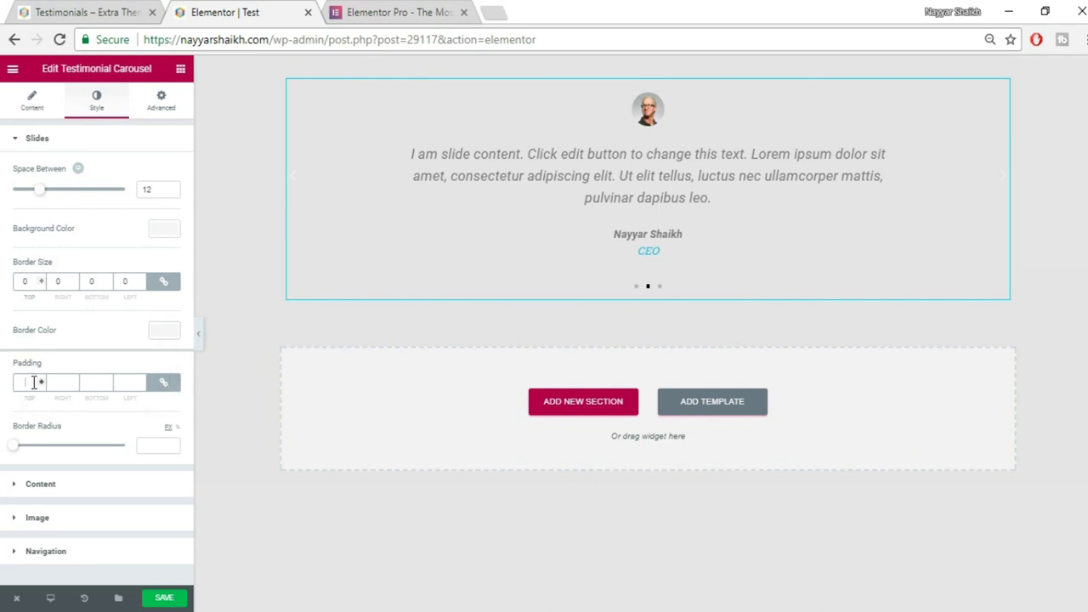
type("50")
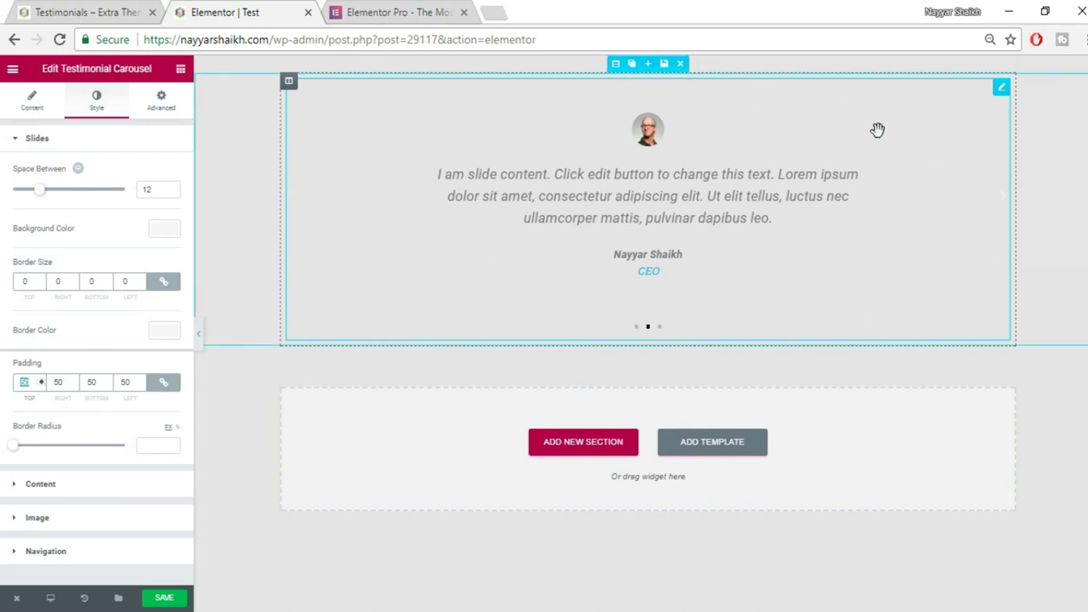
key("BackSpace")
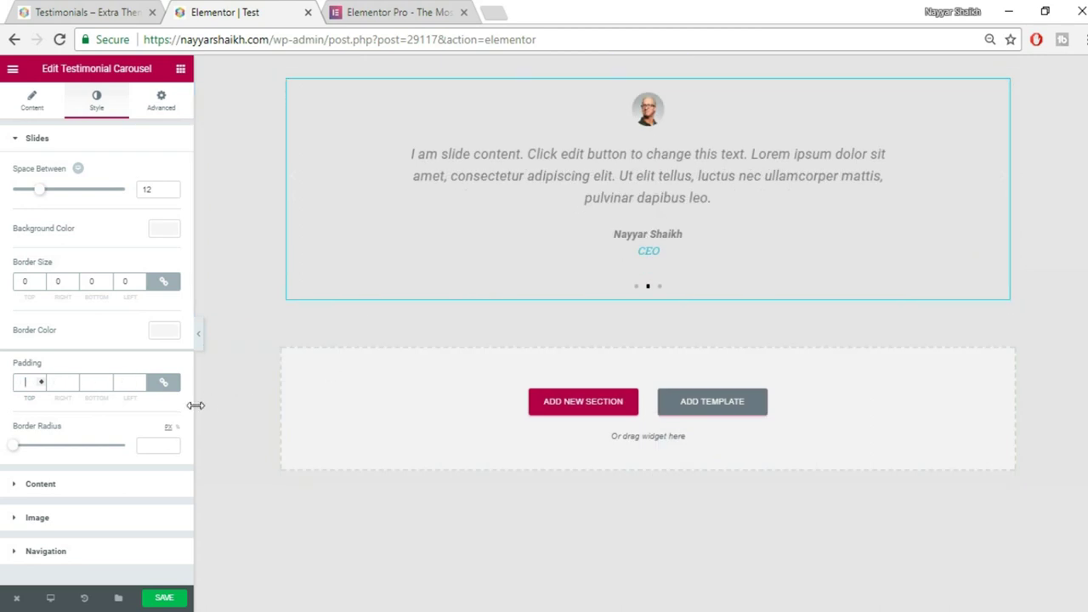
left_click(68, 486)
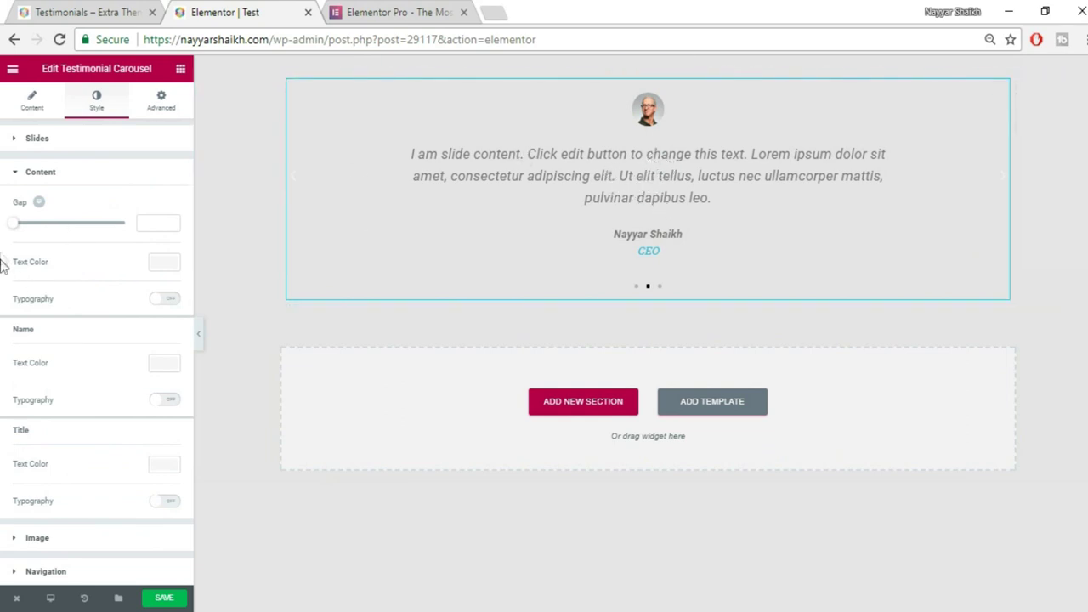
Set the testimonial text gap to 22 and its colour to dark grey #54595F.
left_click_drag(19, 226, 39, 226)
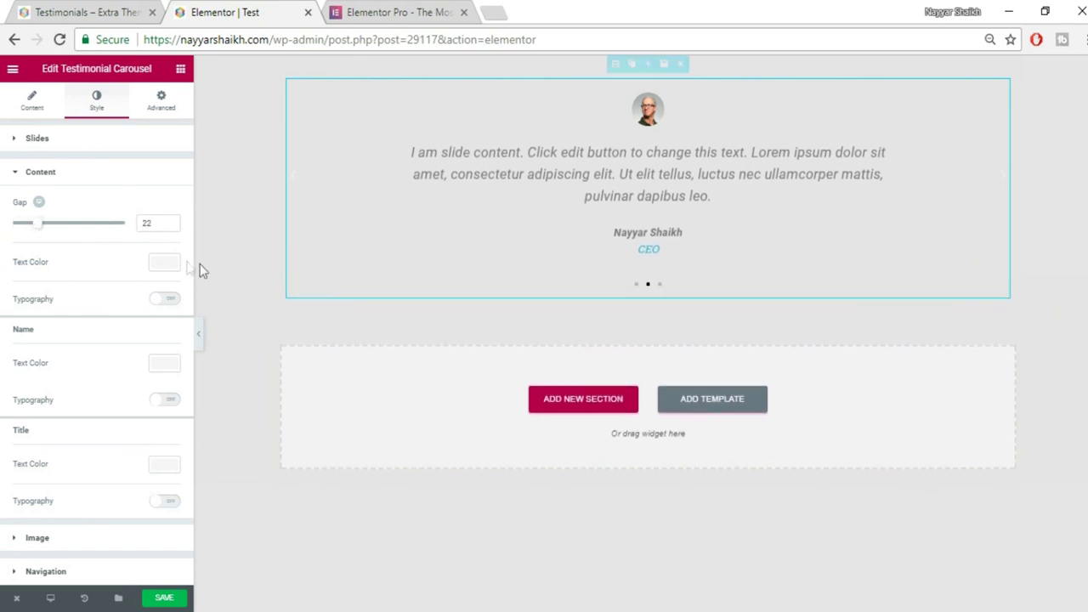
left_click(164, 262)
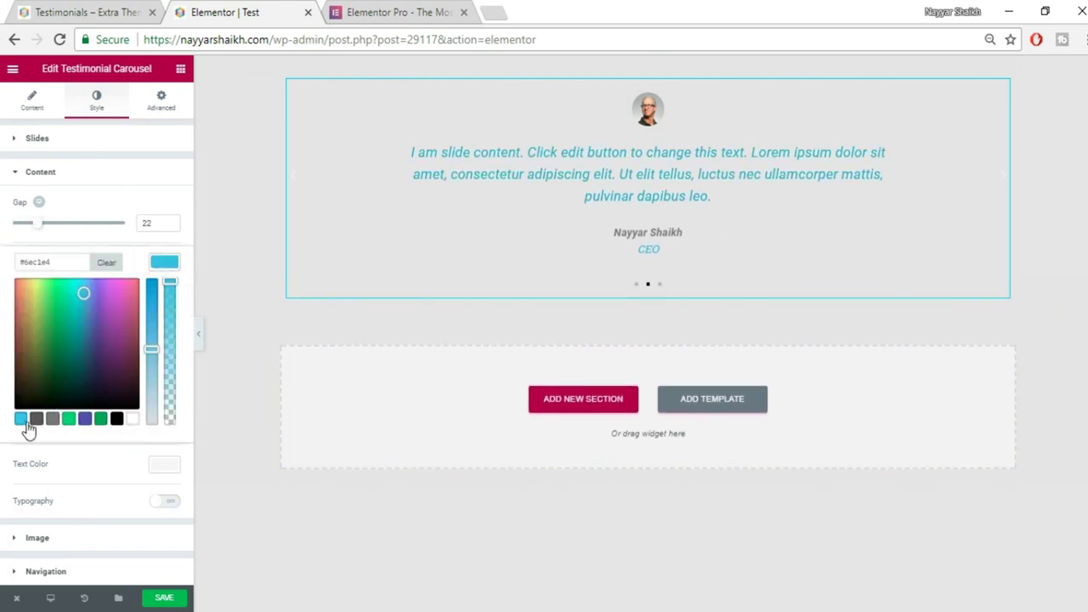
left_click(53, 418)
left_click(68, 418)
left_click(100, 418)
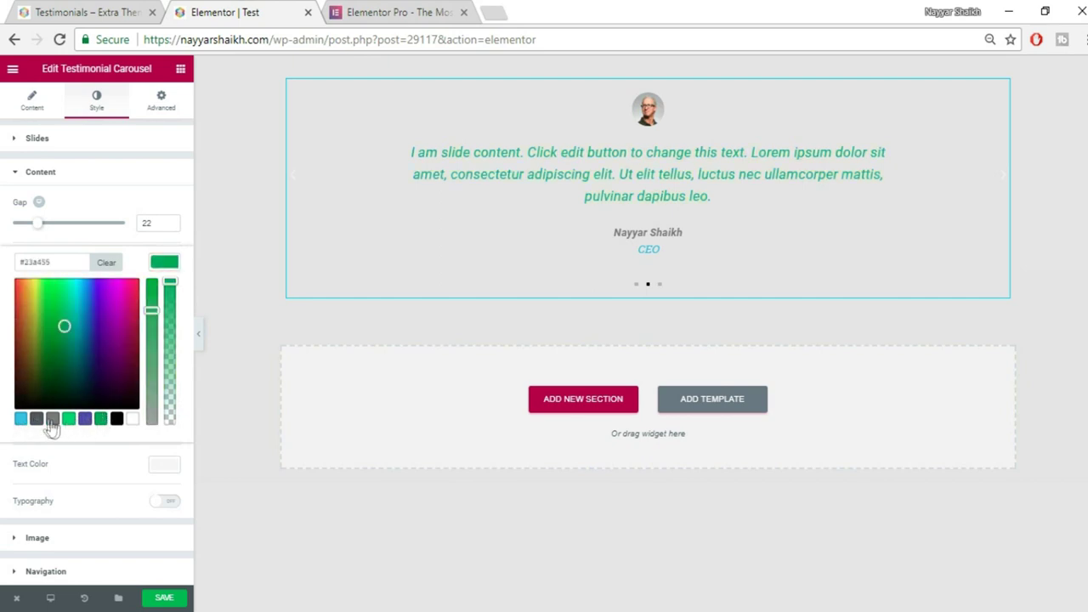
left_click(37, 418)
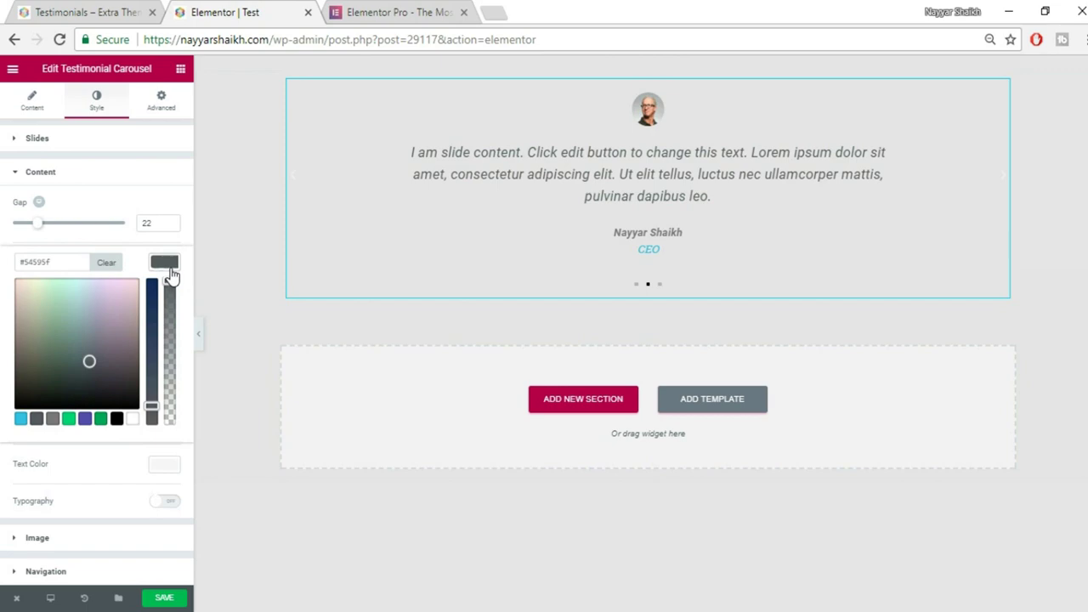
left_click(167, 267)
Turn on custom typography for the testimonial text and clear its size back to default.
left_click(164, 300)
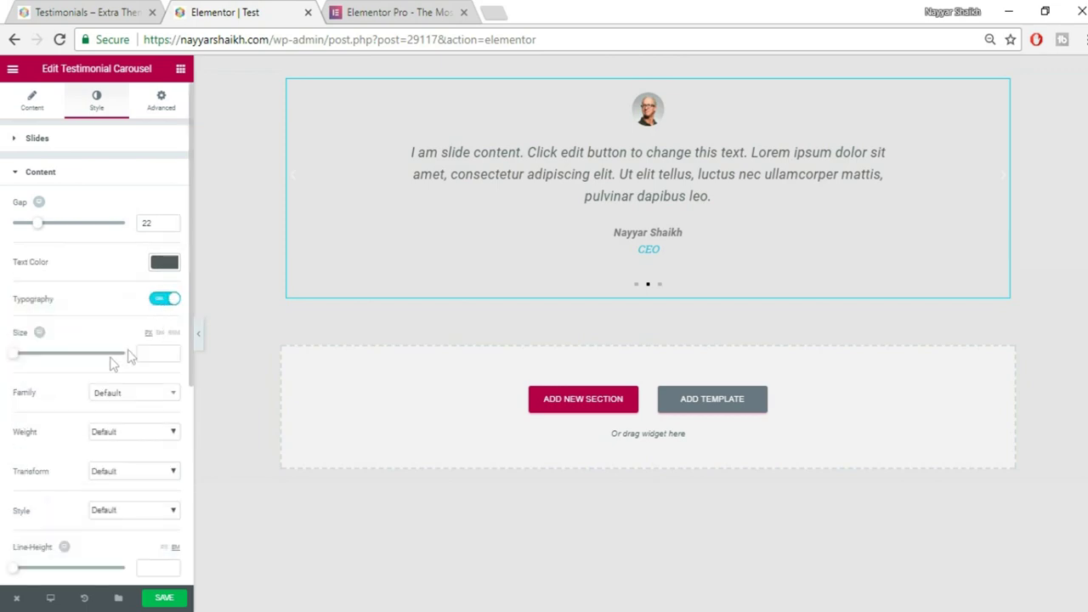
mouse_move(43, 359)
left_mouse_down()
mouse_move(51, 355)
mouse_move(36, 361)
left_mouse_up()
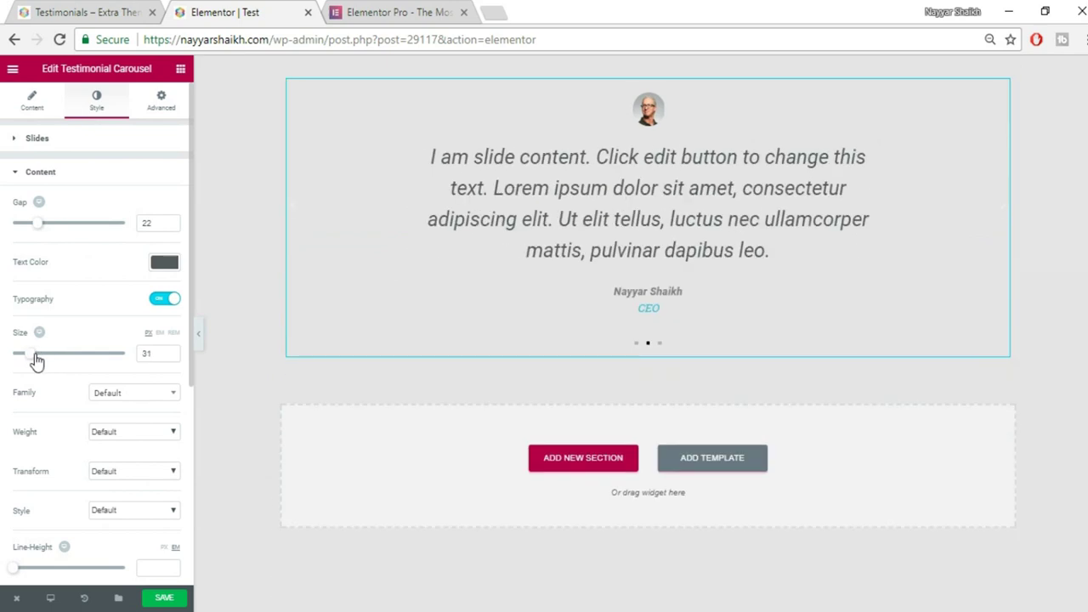
double_click(153, 353)
key("BackSpace")
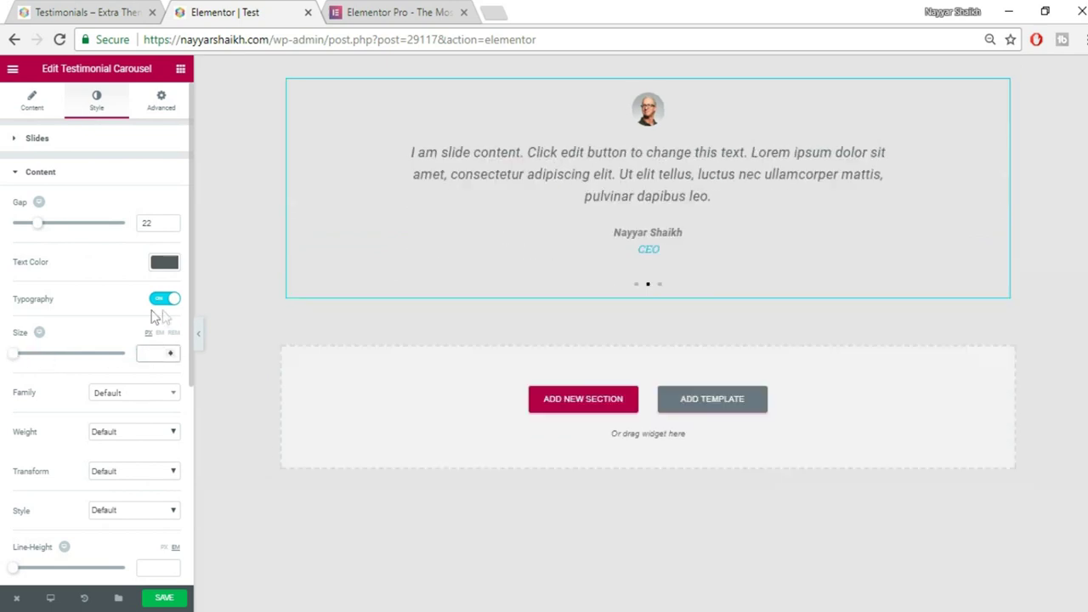
Set the testimonial text line height to 1.4.
scroll(132, 412, "down", 3)
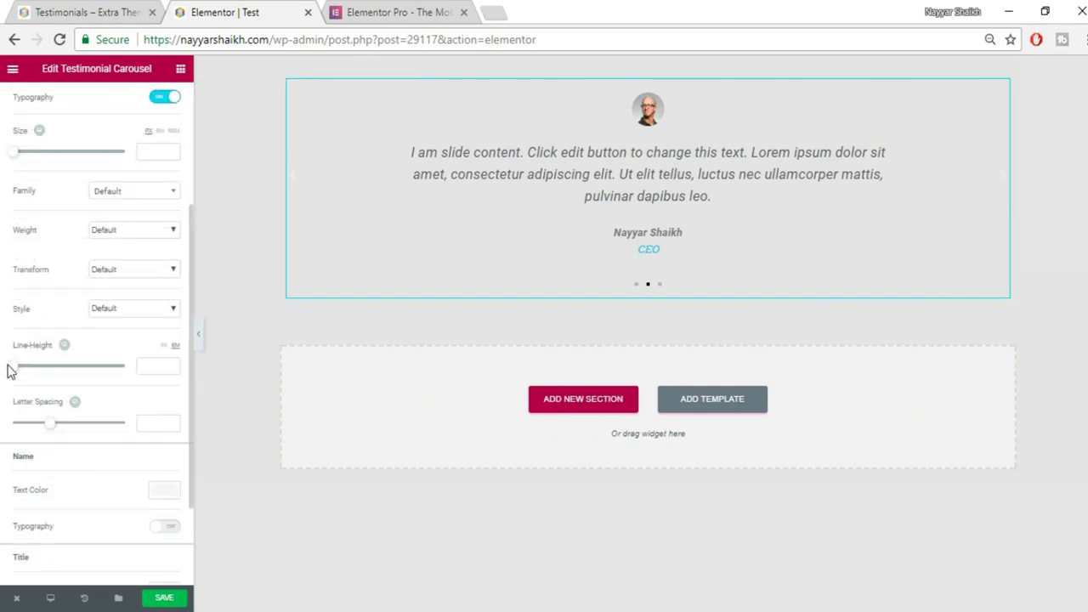
left_click_drag(14, 371, 28, 376)
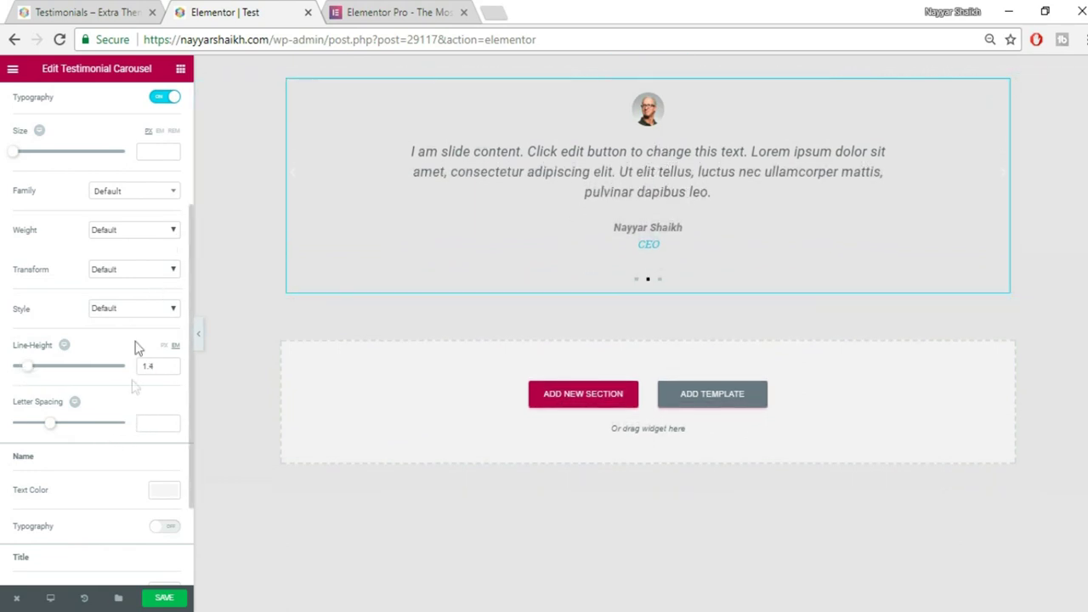
scroll(134, 408, "down", 2)
scroll(89, 323, "up", 1)
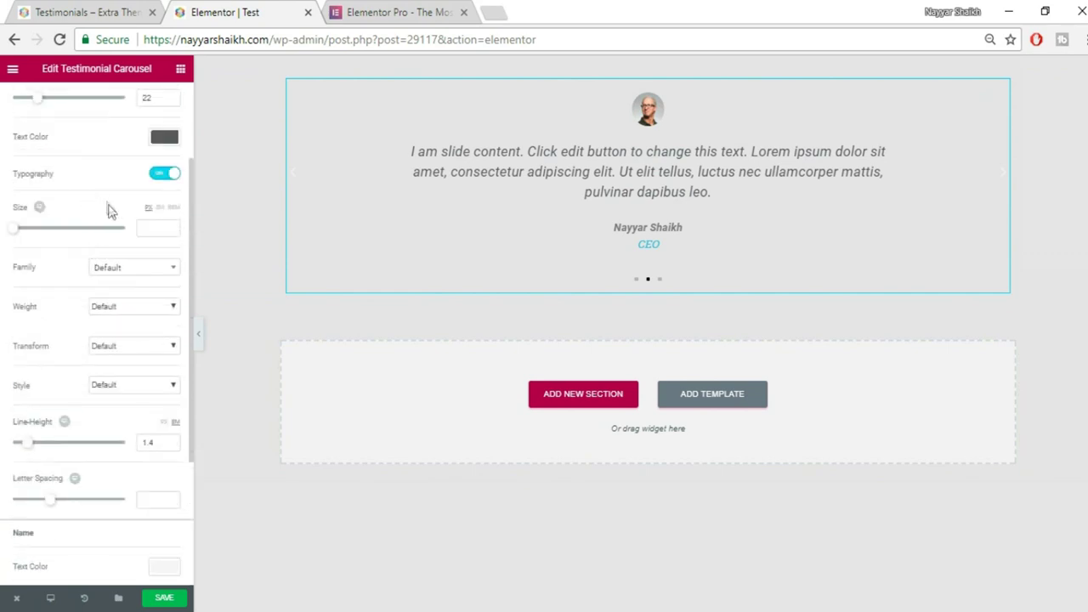
scroll(113, 284, "down", 2)
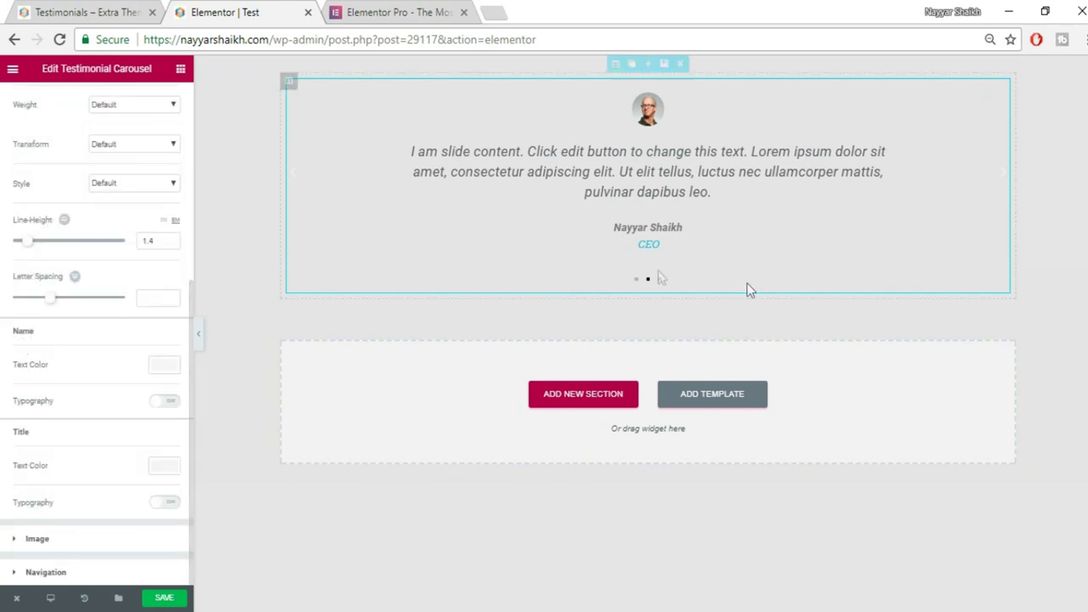
Set the testimonial name text colour to pink #e02f70.
left_click(161, 368)
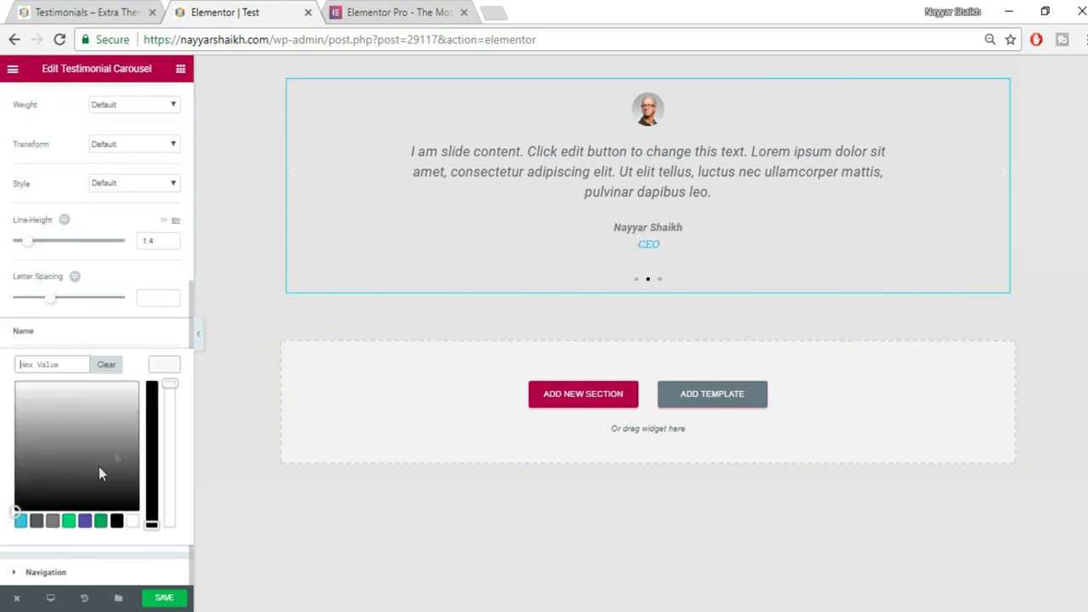
left_click(26, 525)
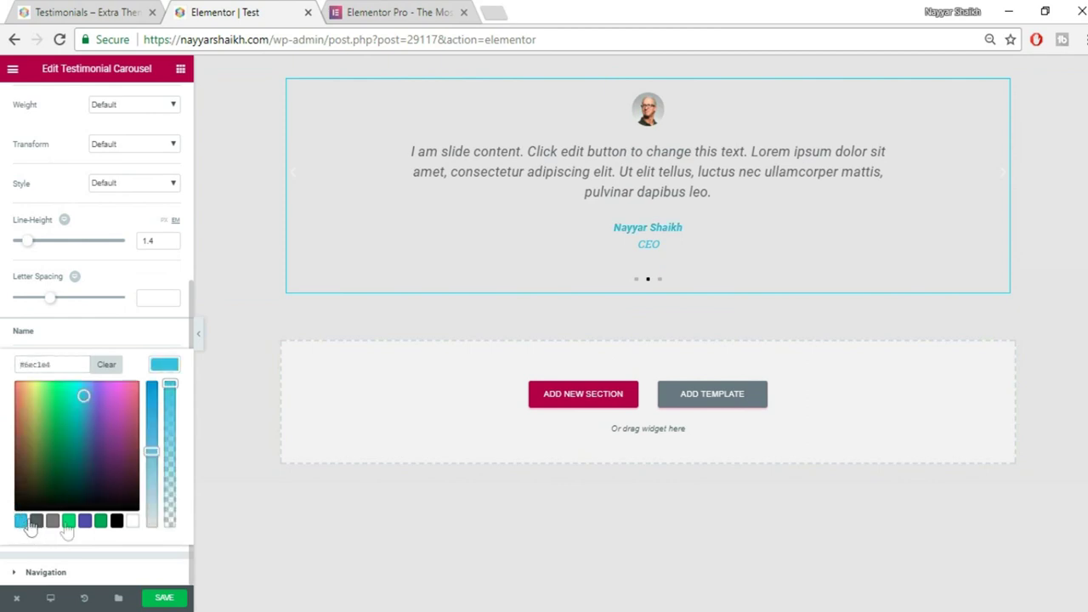
left_click(100, 523)
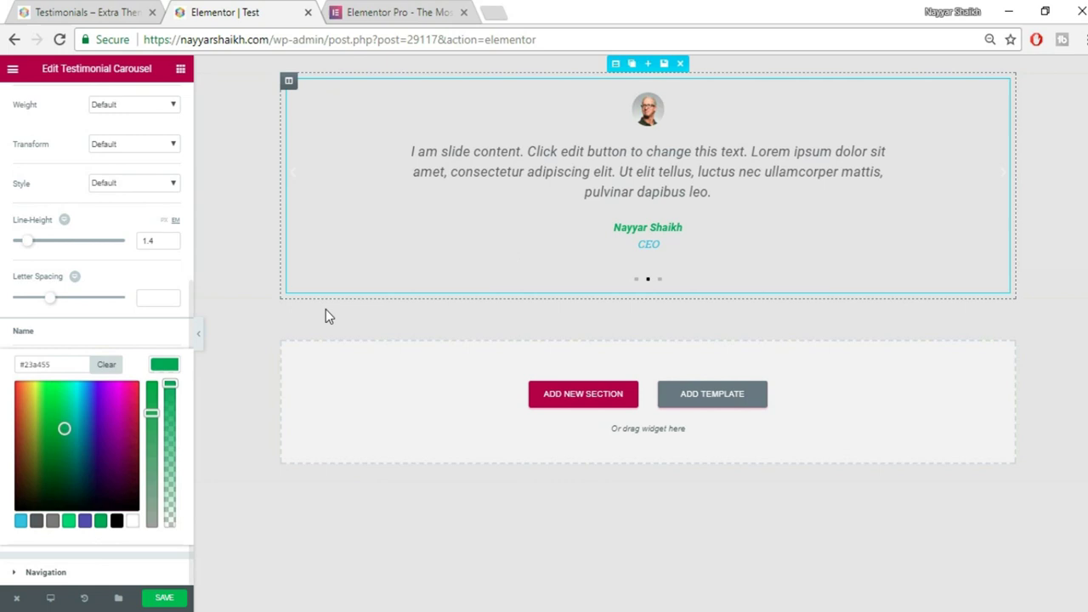
left_click_drag(116, 428, 133, 397)
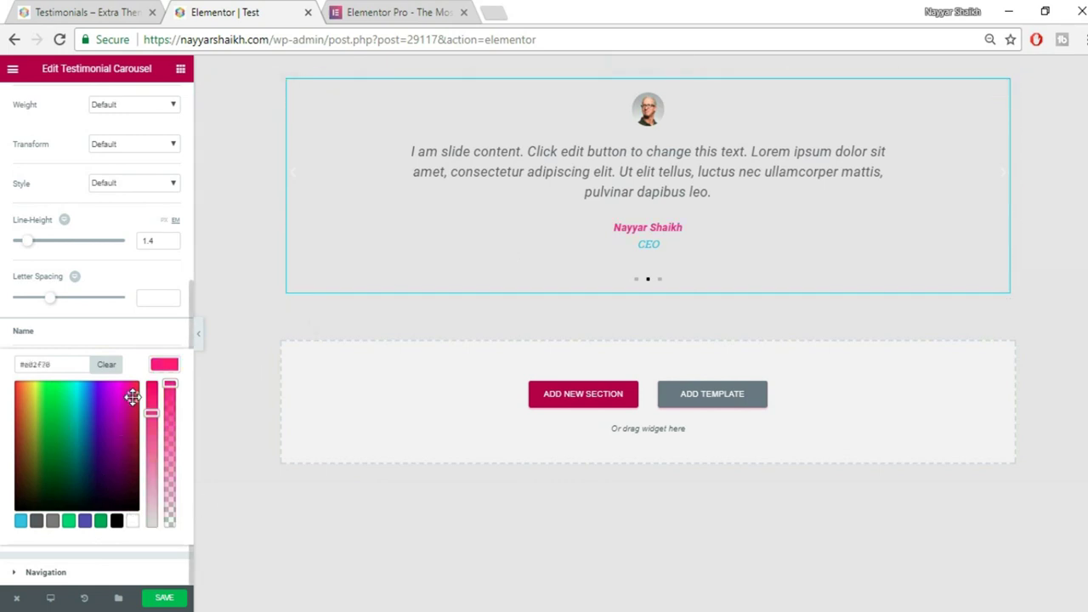
left_click(172, 367)
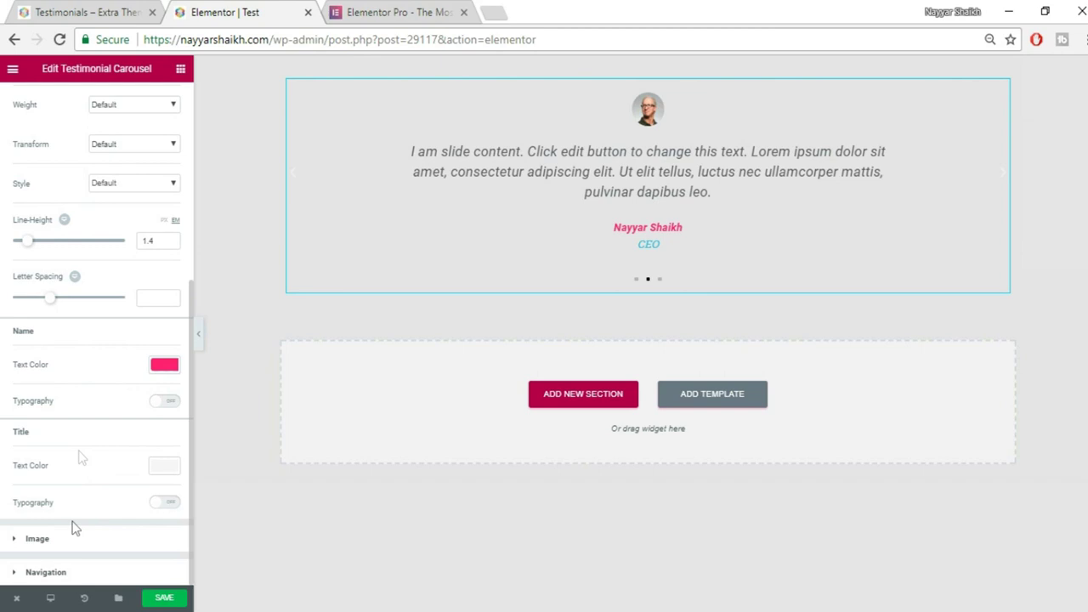
left_click(37, 539)
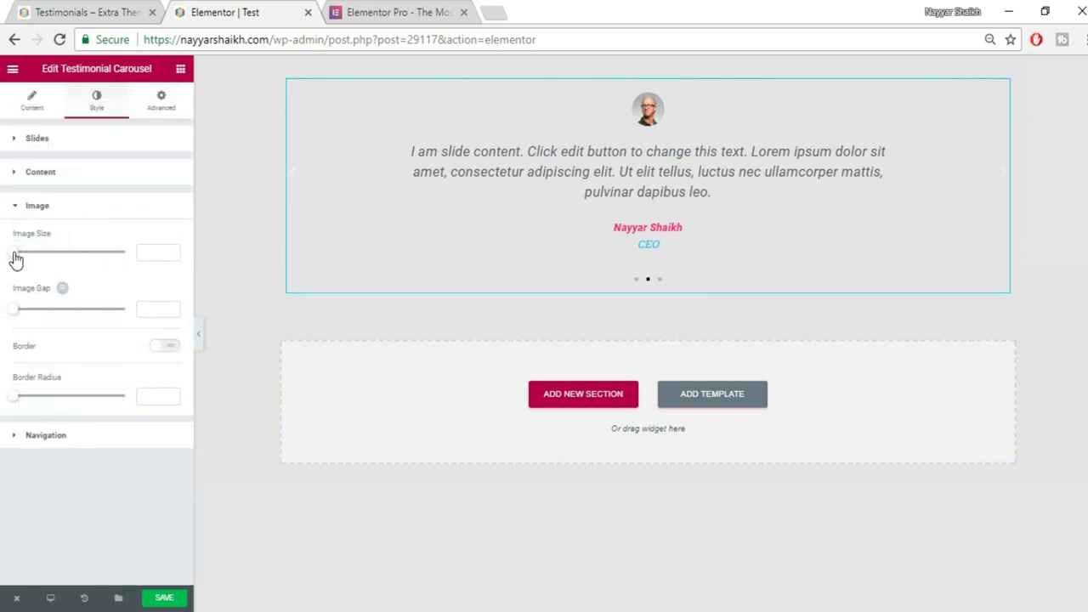
Set the photo size to 200 and gap to 0, with a magenta border turned on.
left_click_drag(14, 253, 132, 257)
mouse_move(14, 310)
left_mouse_down()
mouse_move(34, 317)
mouse_move(20, 316)
left_mouse_up()
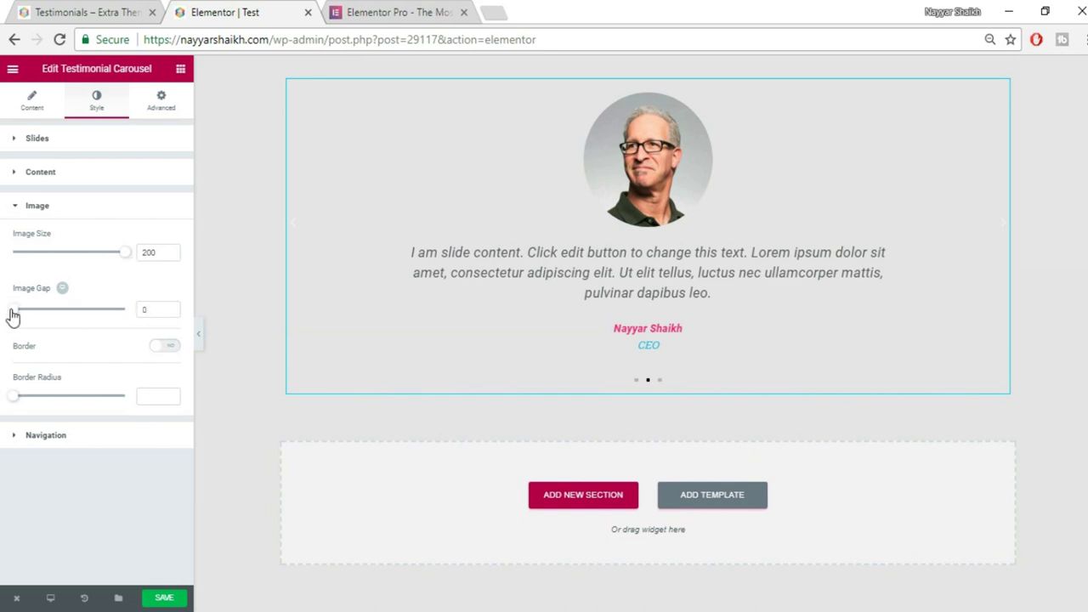
left_click(170, 347)
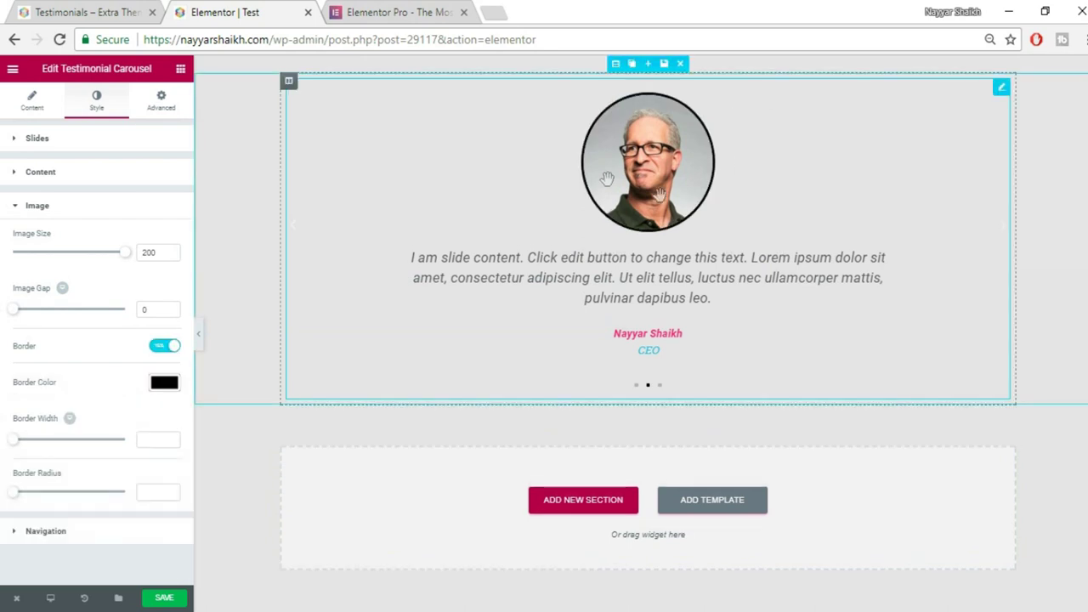
left_click(164, 383)
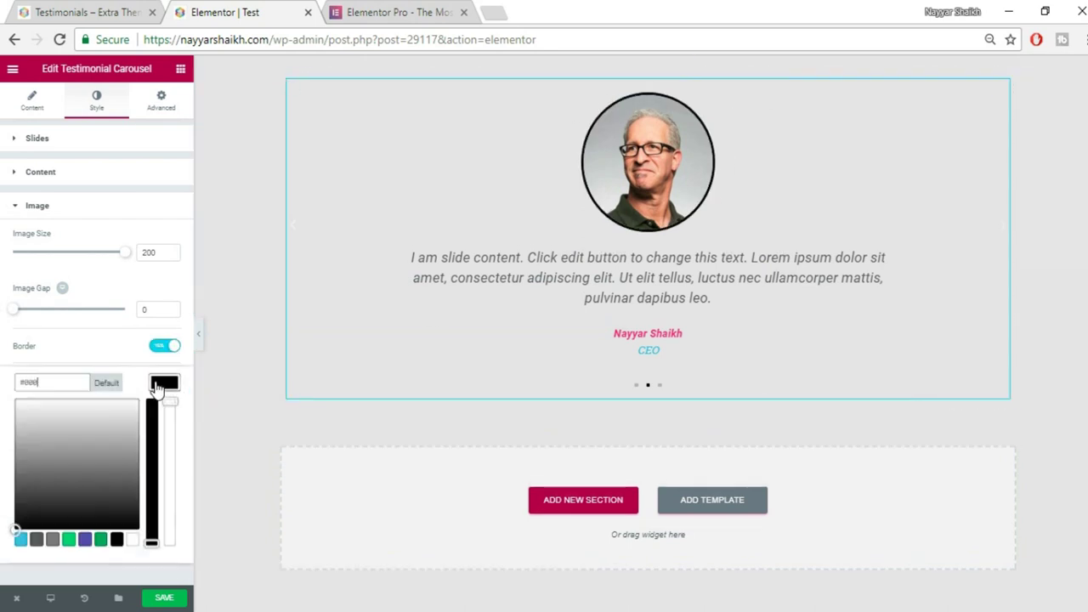
left_click(21, 540)
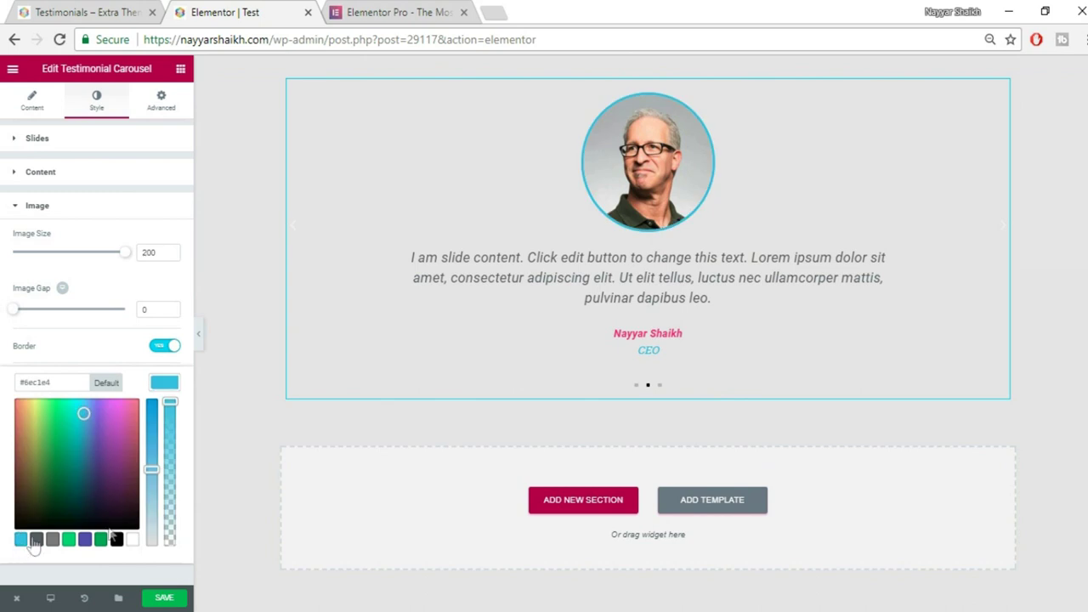
left_click(140, 400)
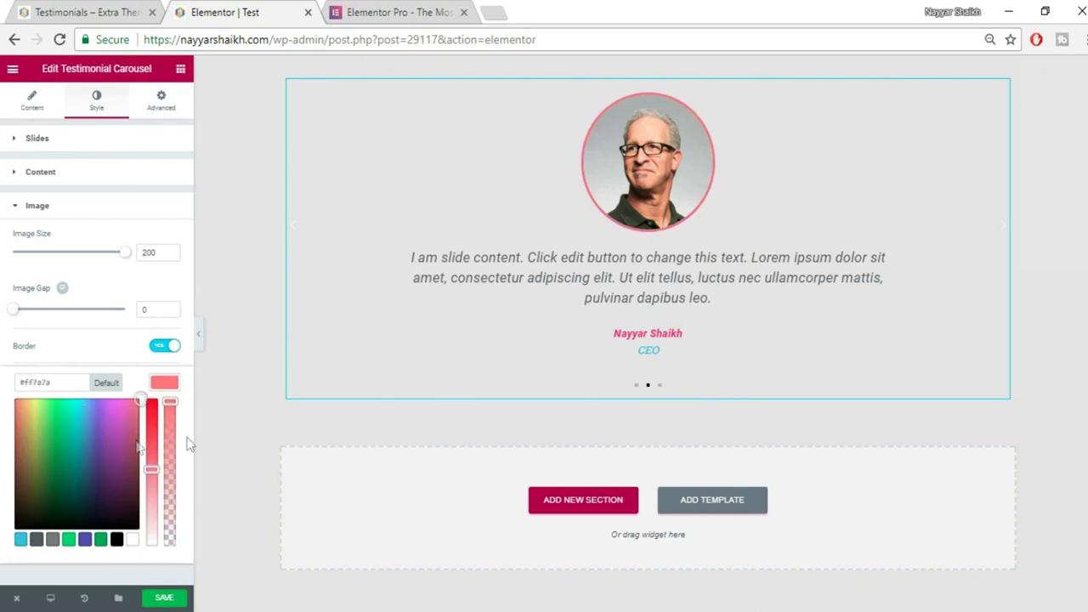
left_click_drag(162, 460, 158, 417)
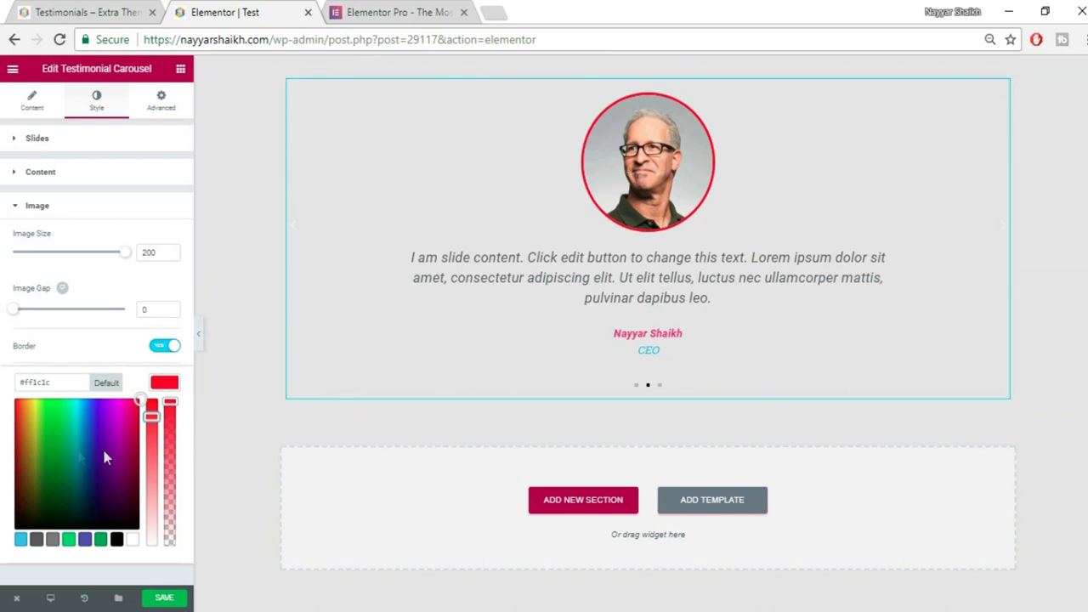
left_click_drag(103, 419, 114, 414)
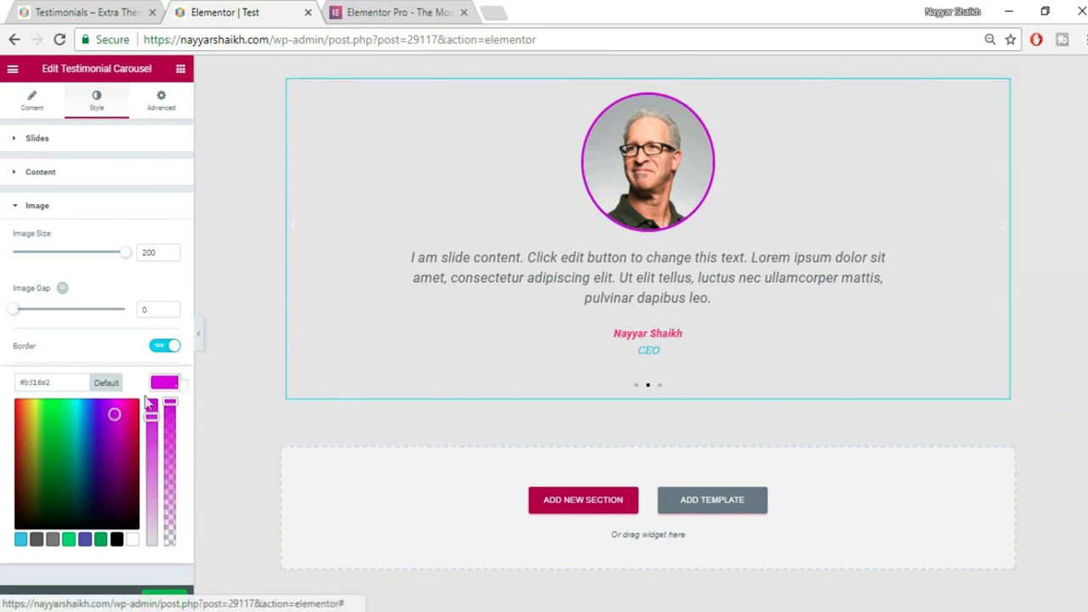
left_click(174, 357)
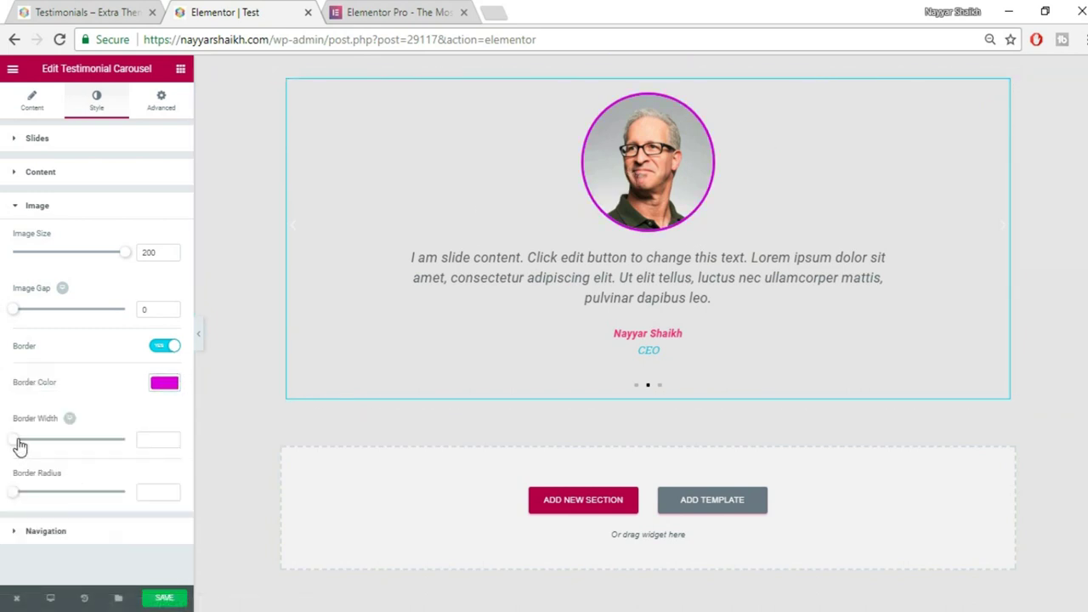
Set the photo border width to 4 and radius to 100 for a circular frame.
left_click_drag(19, 442, 43, 455)
left_click_drag(14, 494, 144, 512)
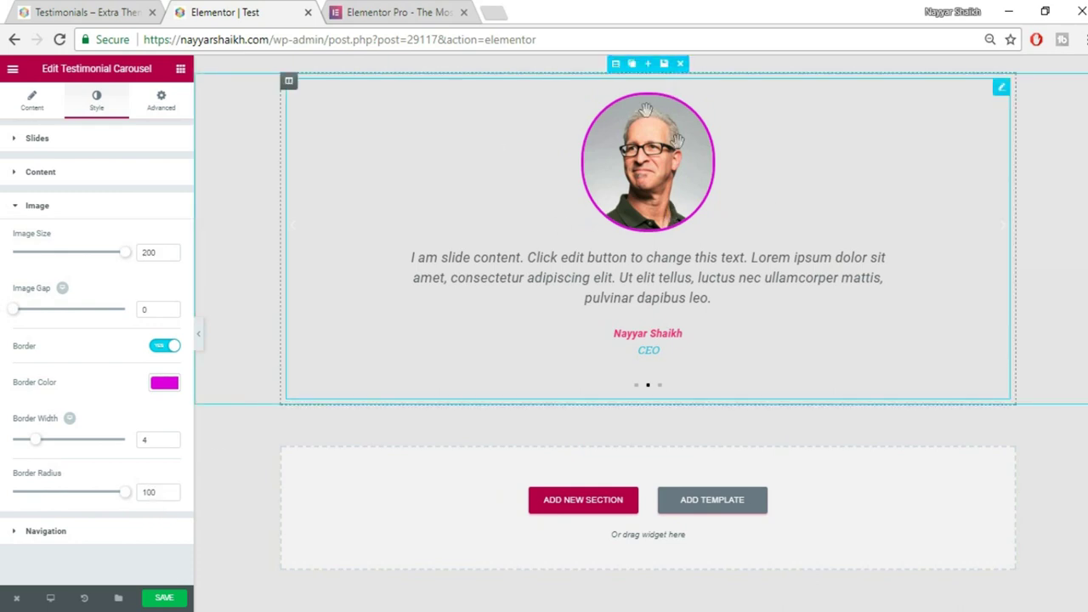
left_click(114, 534)
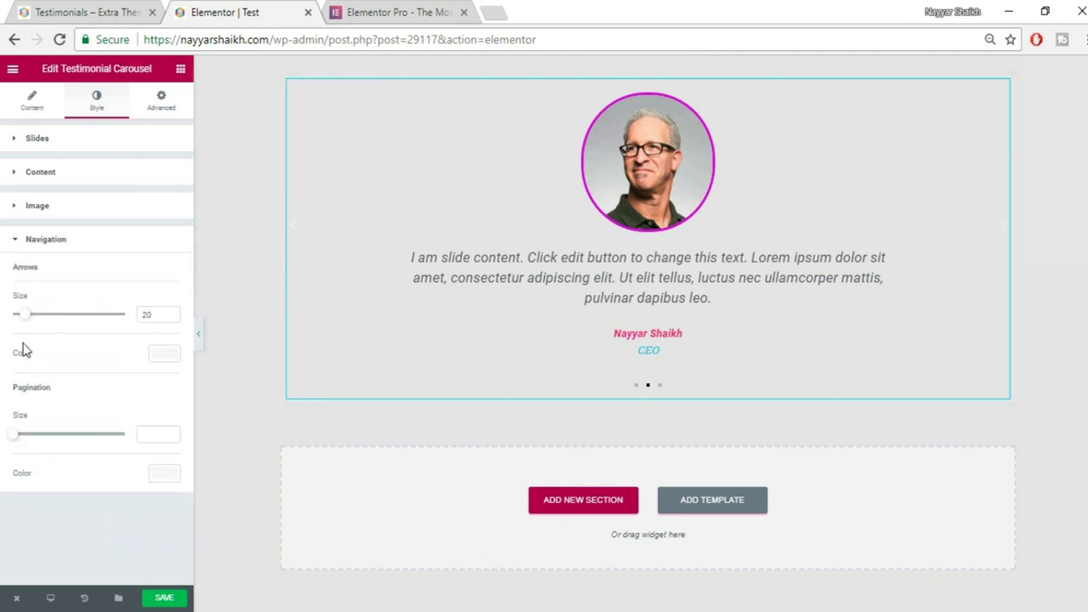
Make the carousel arrows size 52 and dark grey #54595f.
left_click_drag(26, 314, 67, 322)
left_click(165, 353)
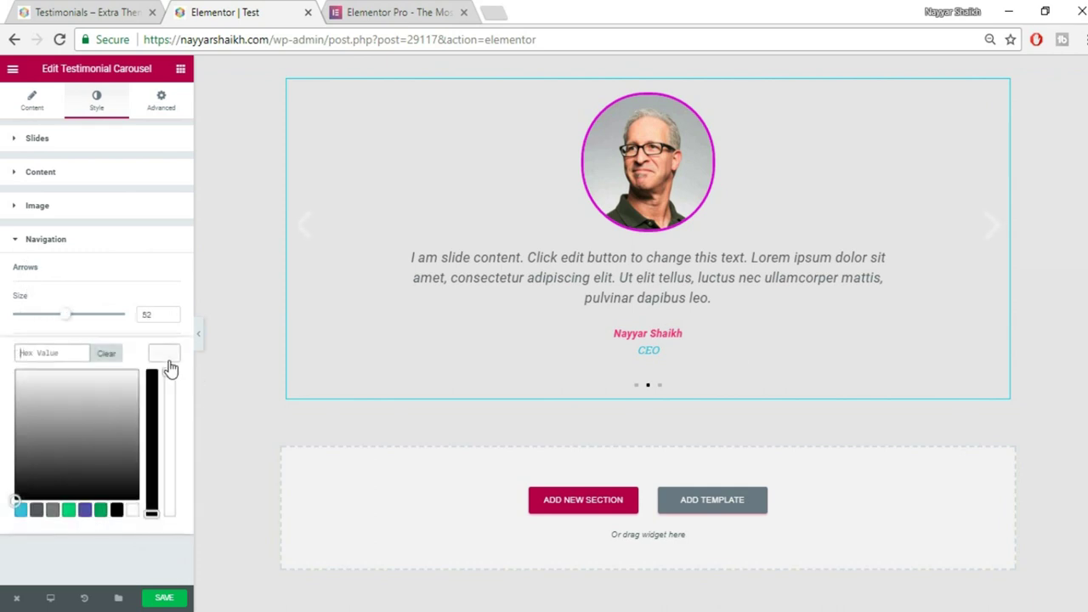
left_click(36, 509)
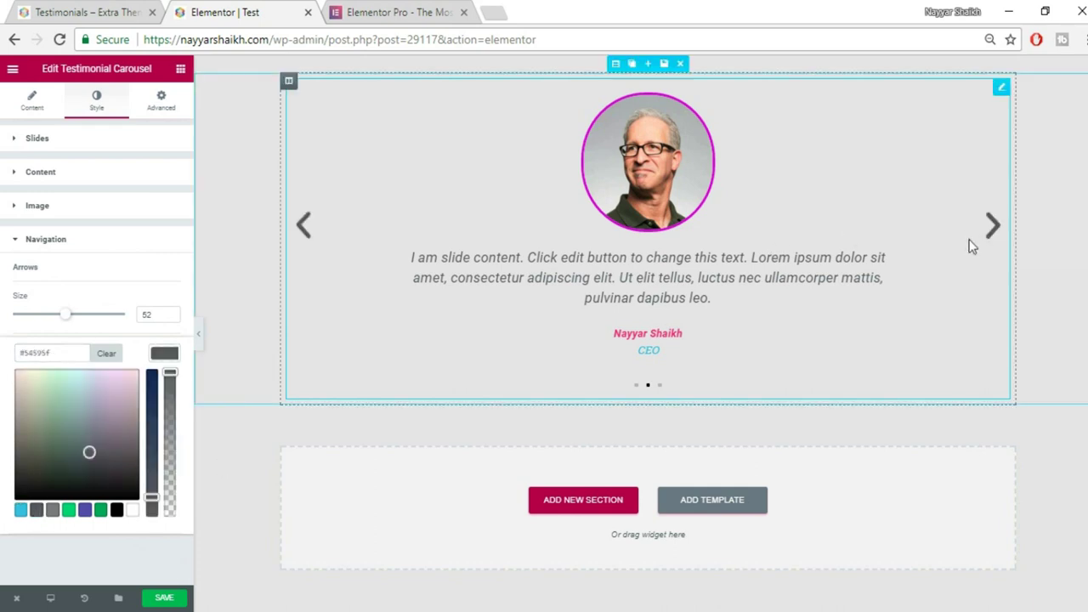
left_click(165, 354)
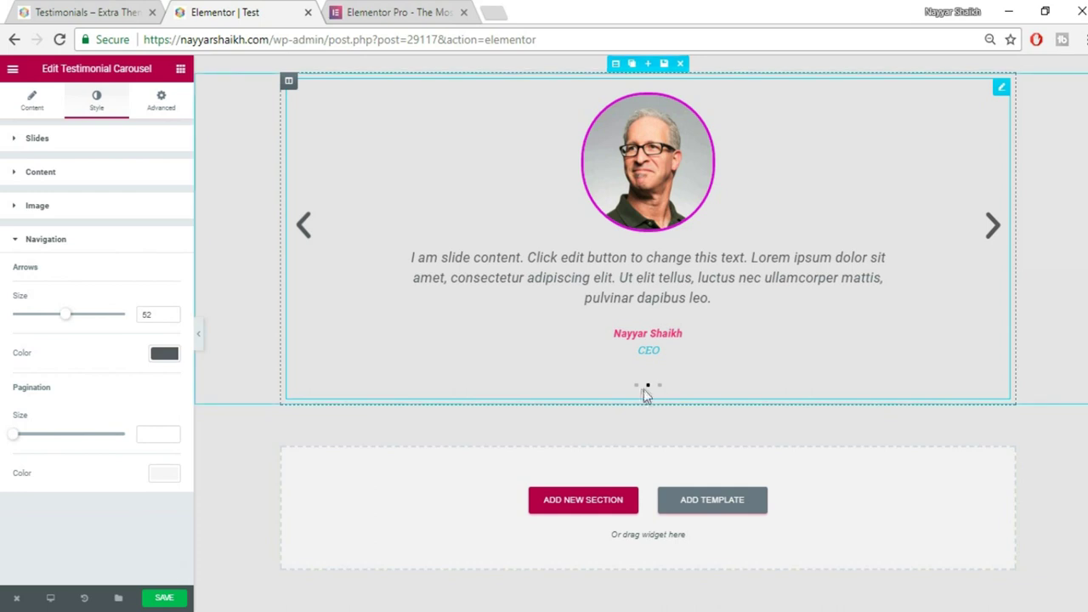
Make the pagination dots size 10 and light blue #6ec1e4, then save the page.
left_click_drag(14, 434, 75, 446)
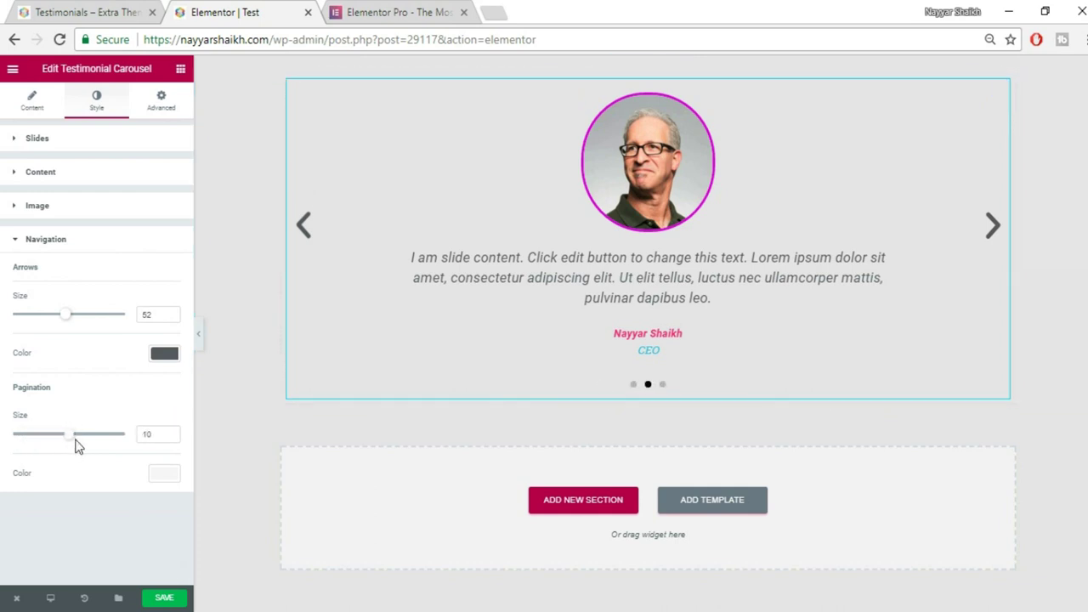
left_click(165, 474)
scroll(163, 526, "down", 1)
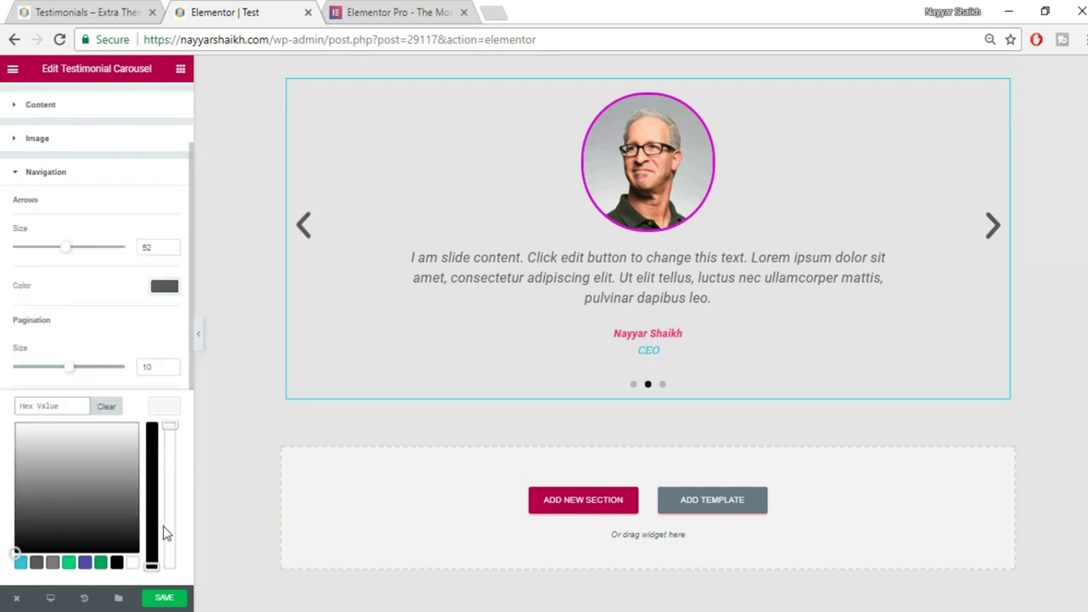
left_click(22, 562)
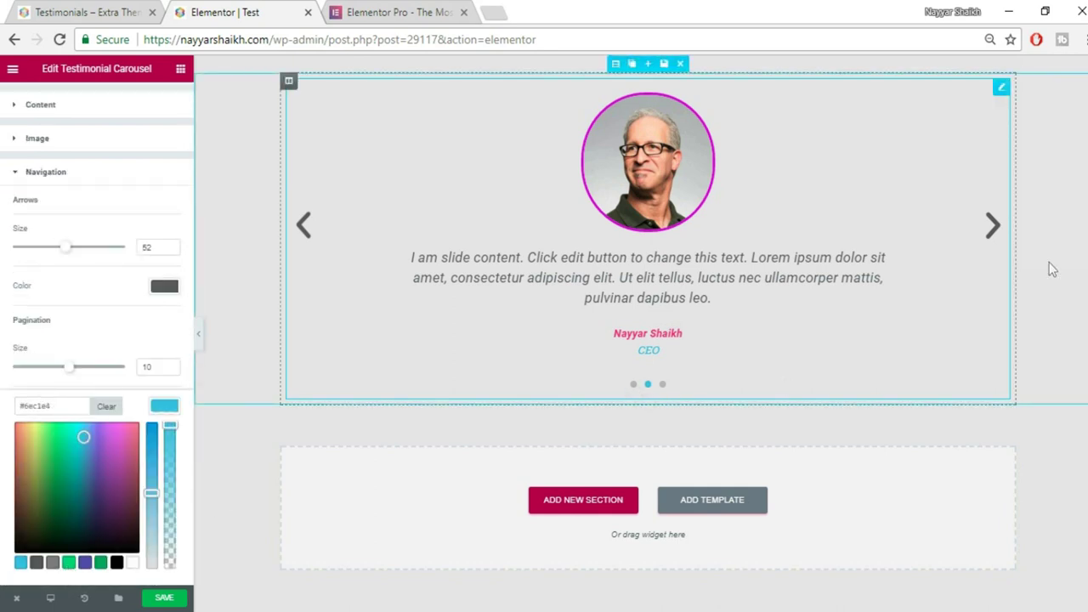
left_click(996, 227)
left_click(996, 228)
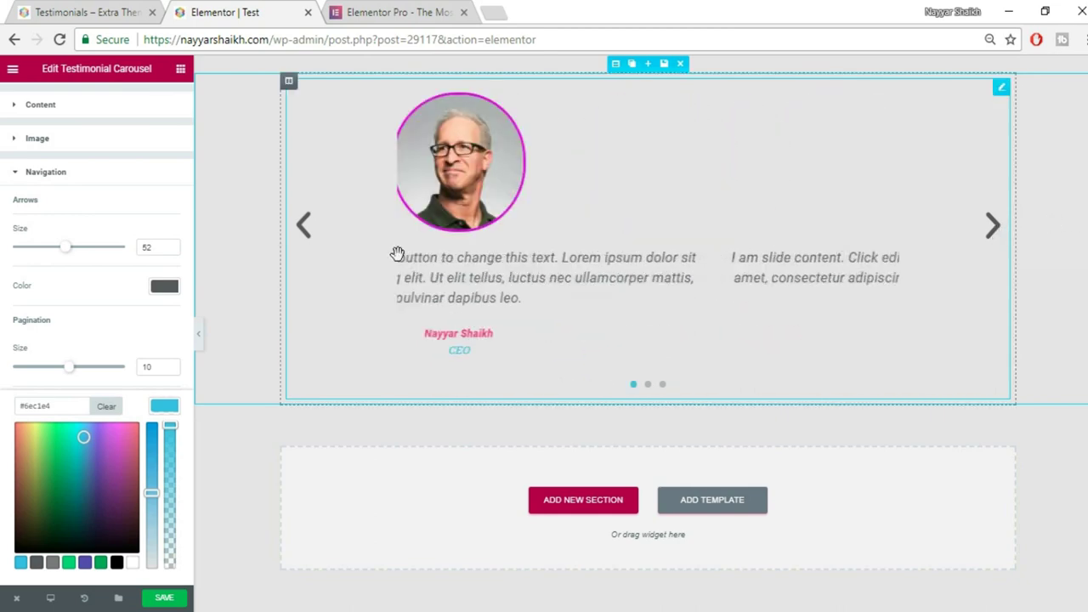
left_click(153, 344)
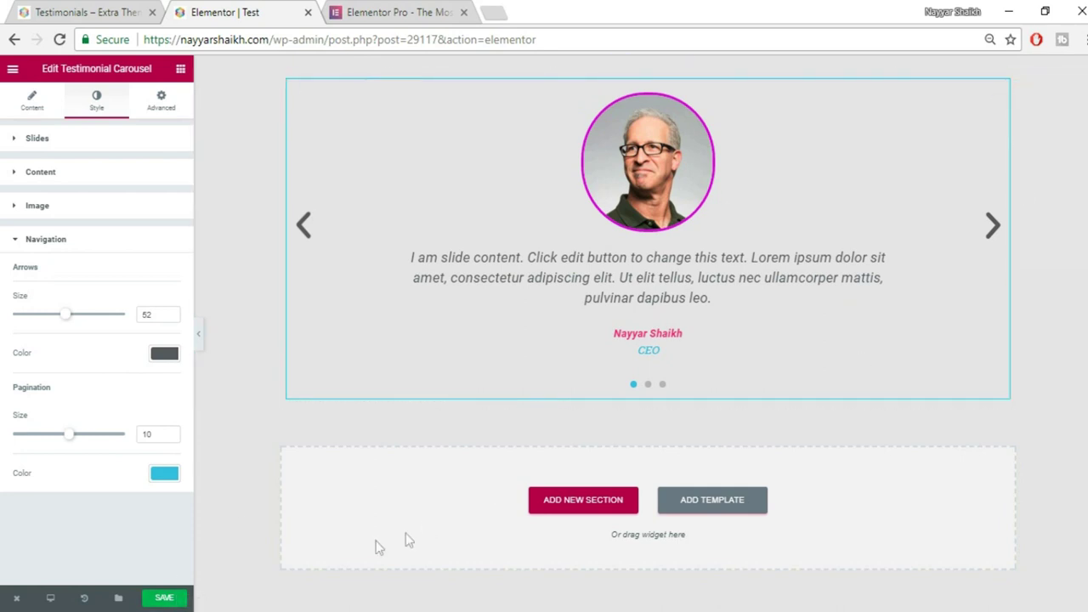
left_click(173, 599)
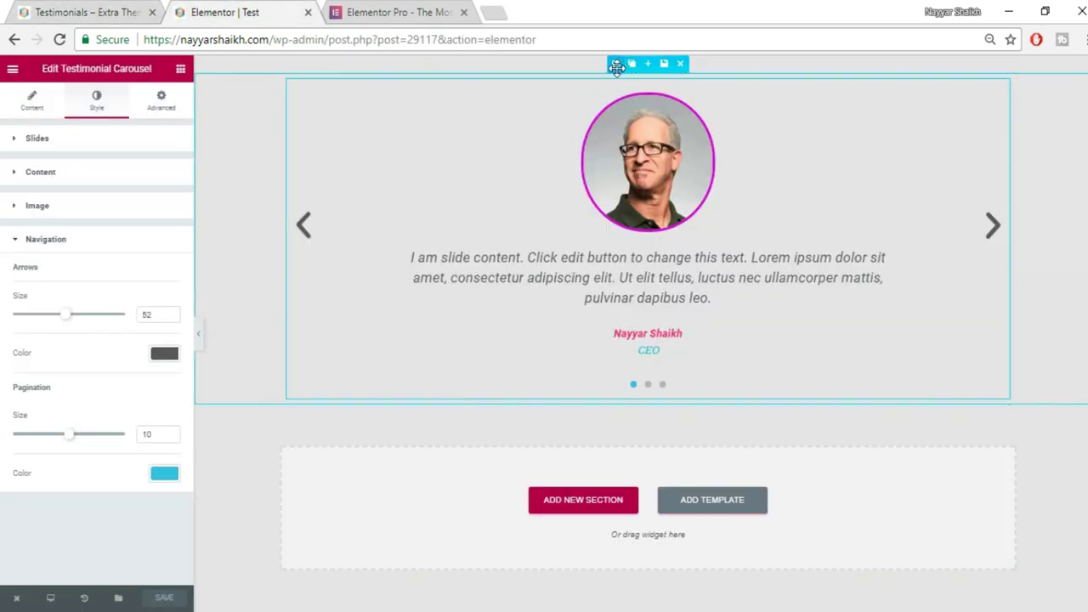
Give the carousel's section a classic white background.
left_click(615, 64)
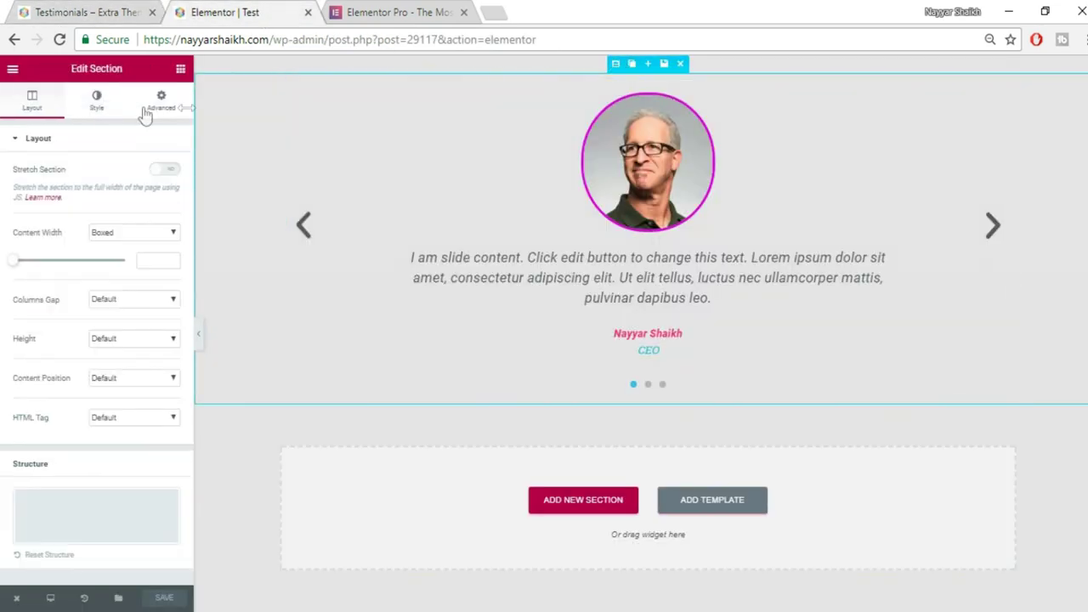
left_click(99, 99)
left_click(101, 218)
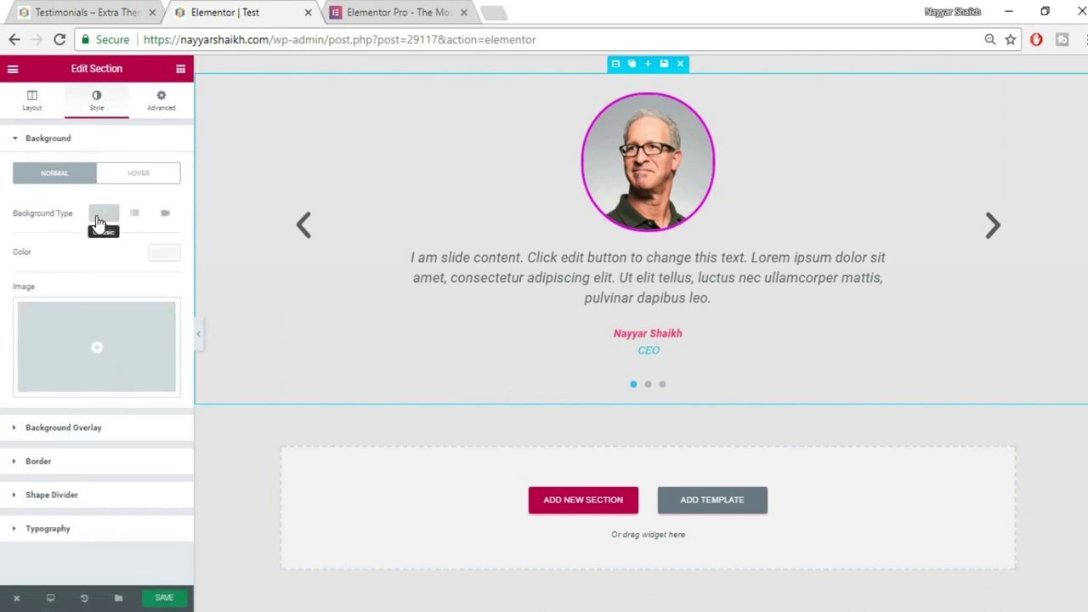
left_click(165, 256)
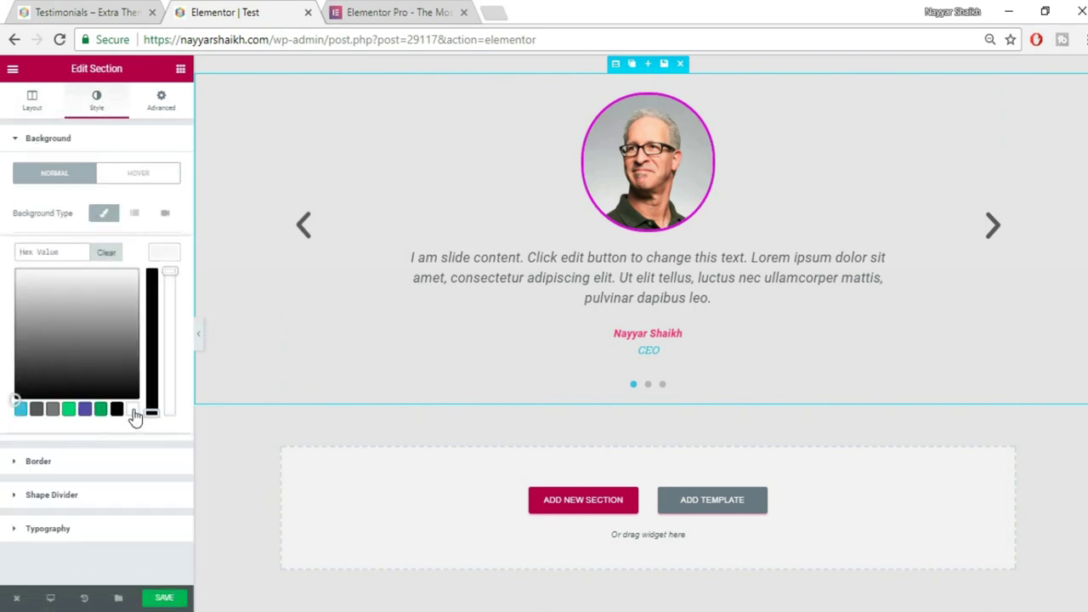
left_click(134, 411)
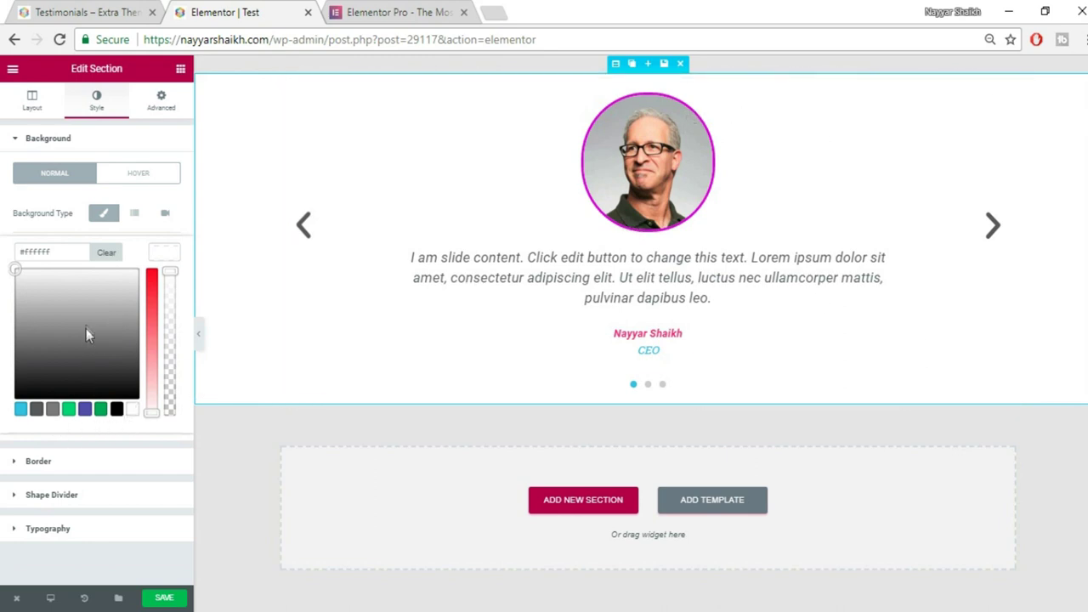
Set the section padding to 50 on all sides and save the page.
left_click(178, 103)
left_click(24, 257)
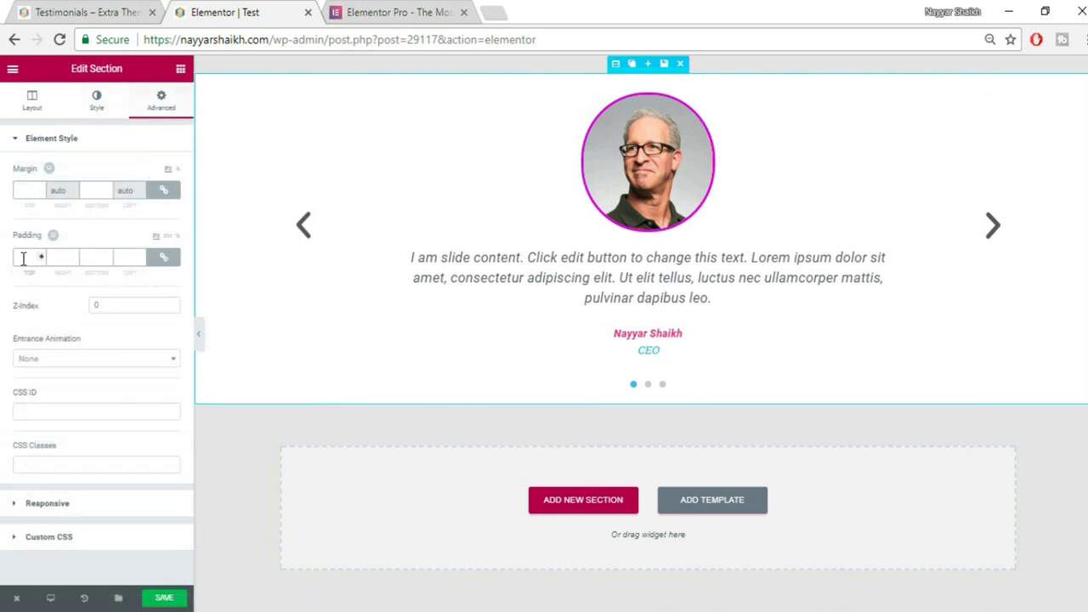
type("50")
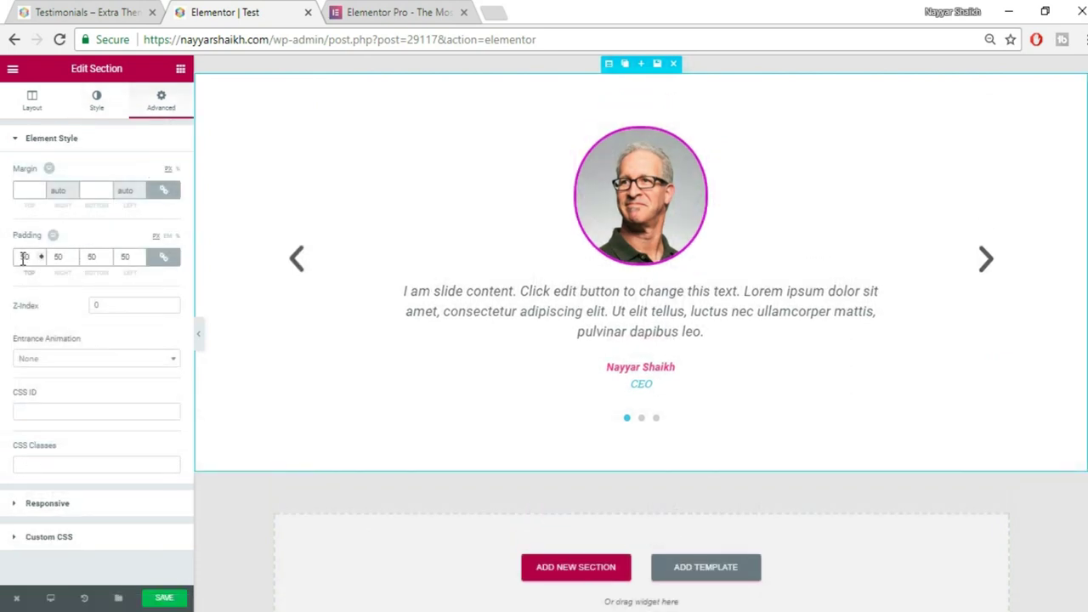
left_click(176, 601)
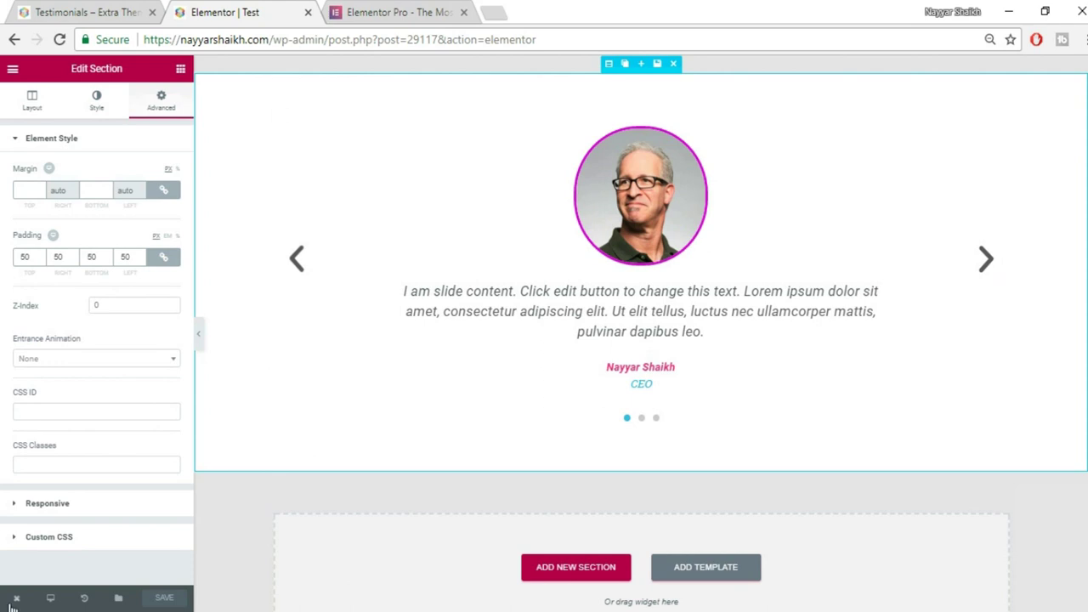
mouse_move(17, 602)
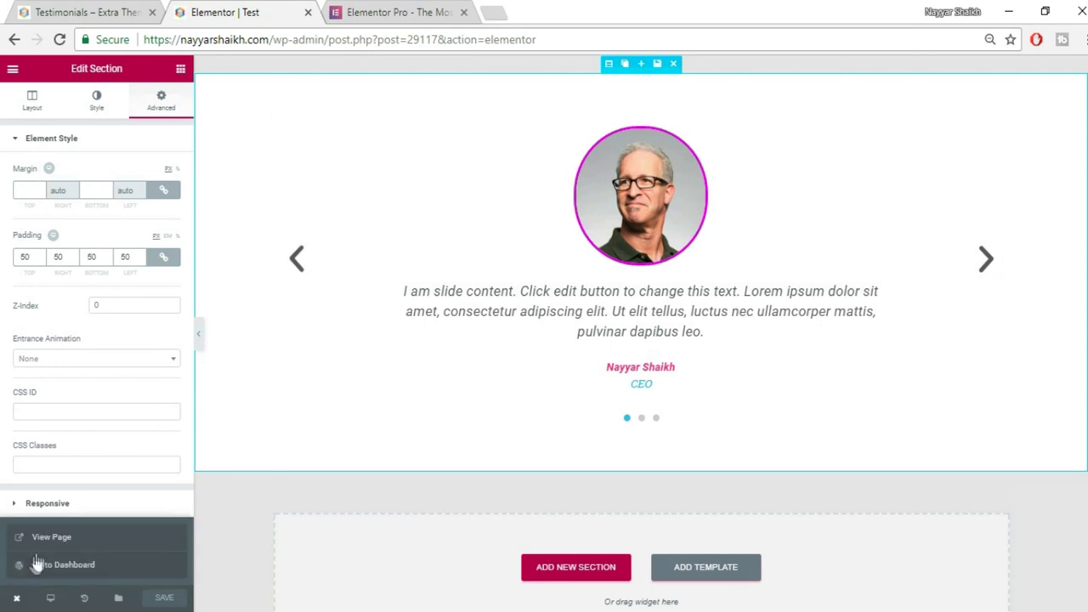
left_click(46, 539)
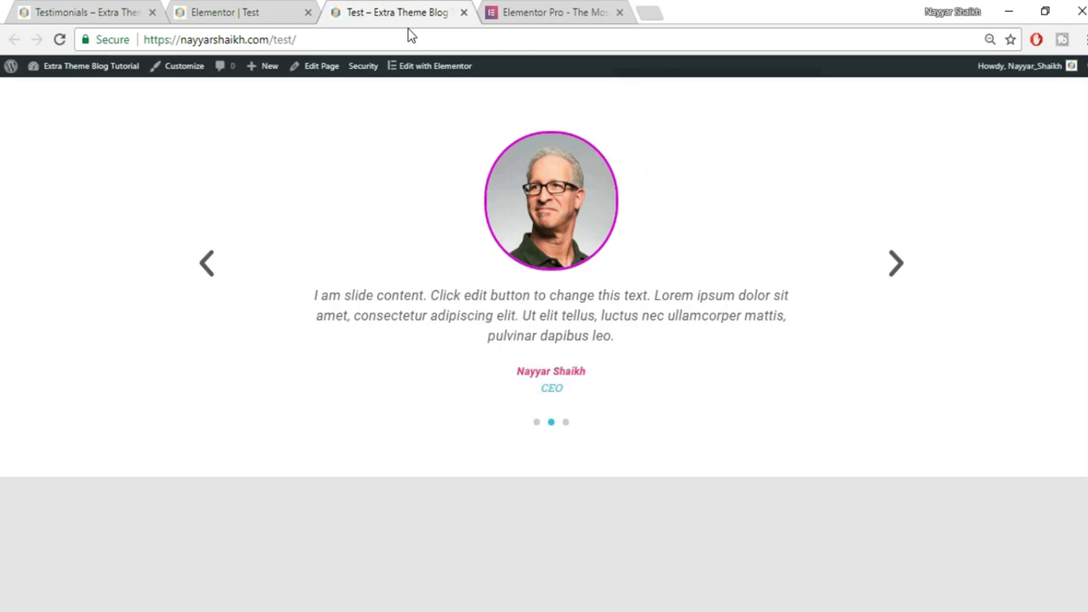
left_click(911, 280)
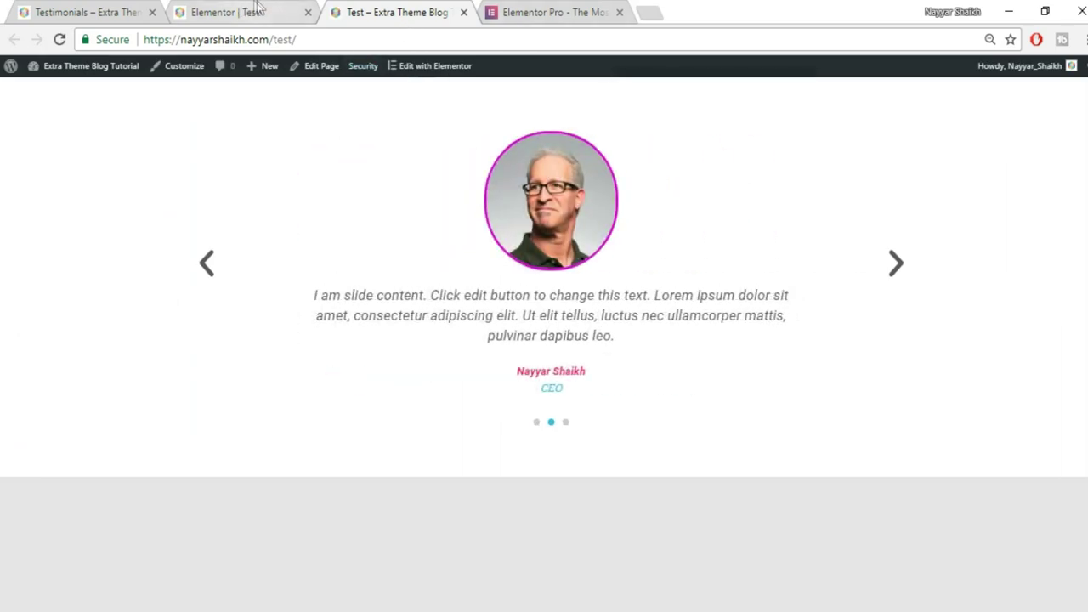
left_click(255, 12)
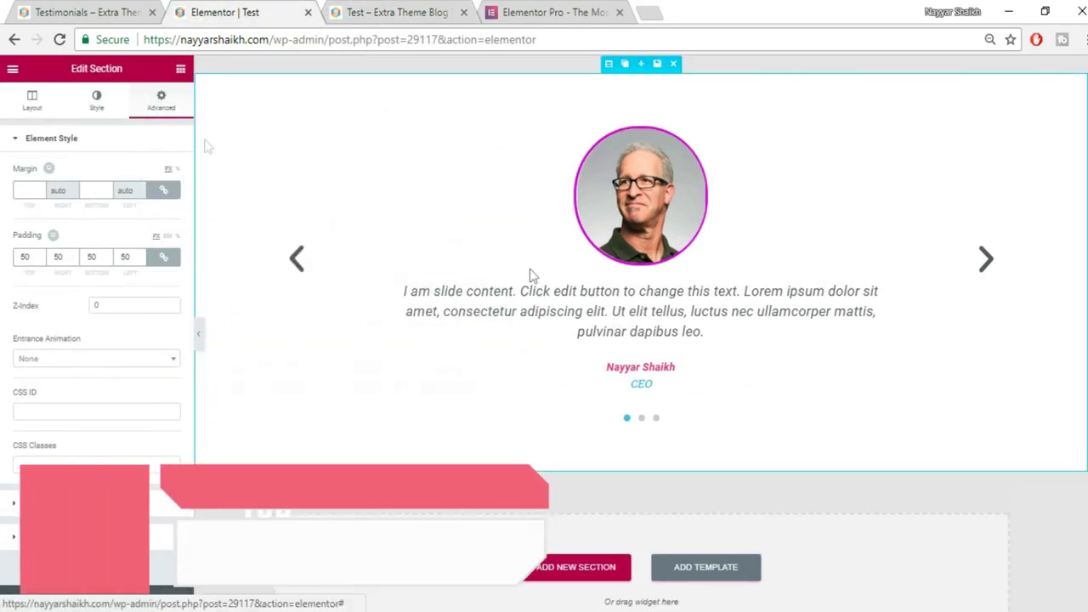
left_click(656, 220)
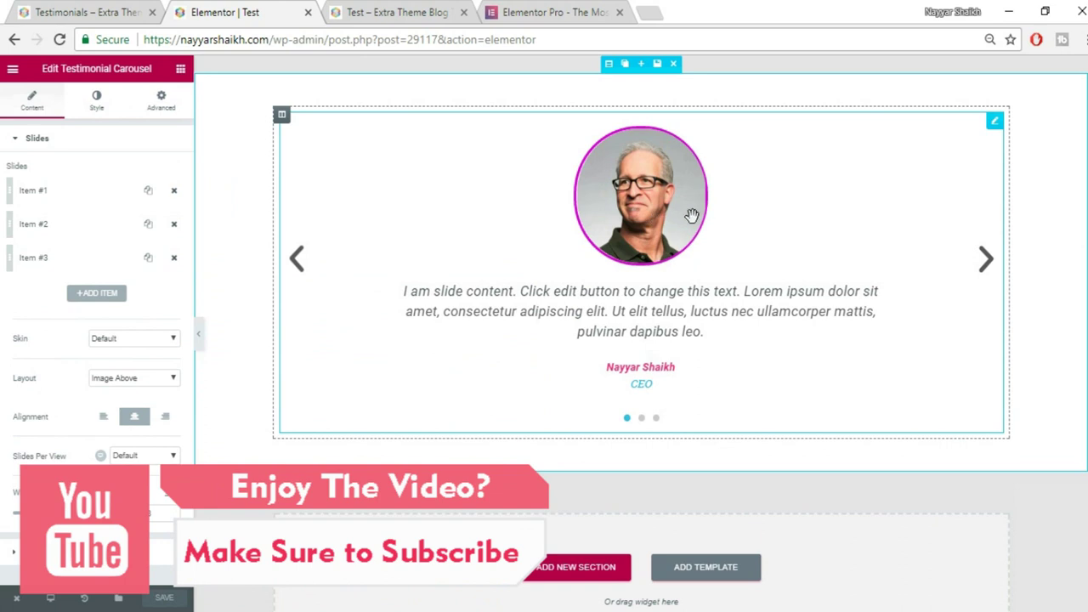
Give the carousel a Shake entrance animation with Slow duration and save the page.
left_click(161, 102)
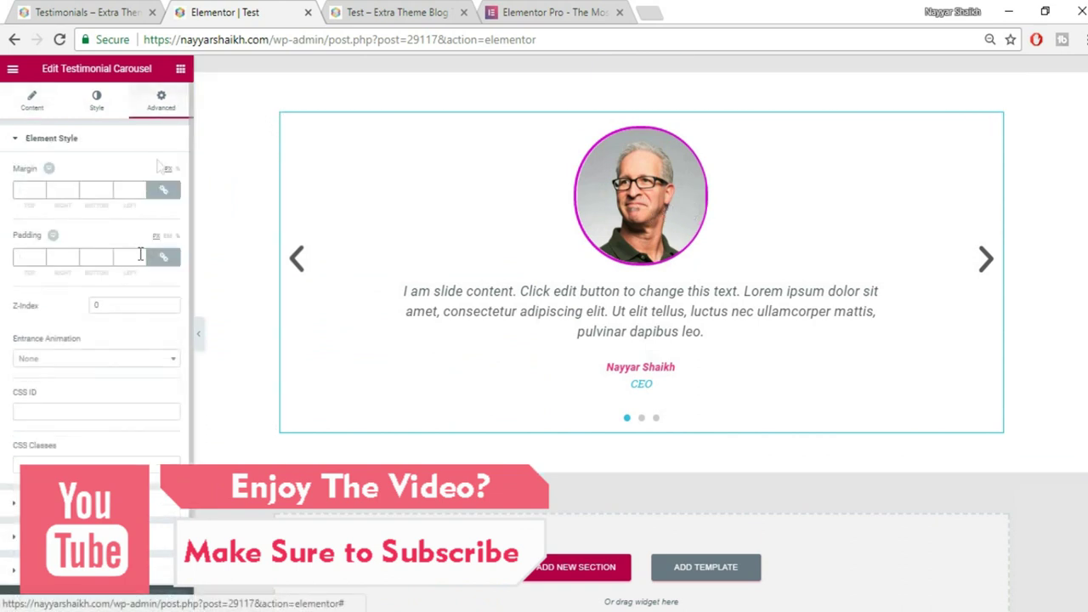
left_click(76, 358)
scroll(83, 416, "down", 4)
scroll(89, 442, "down", 3)
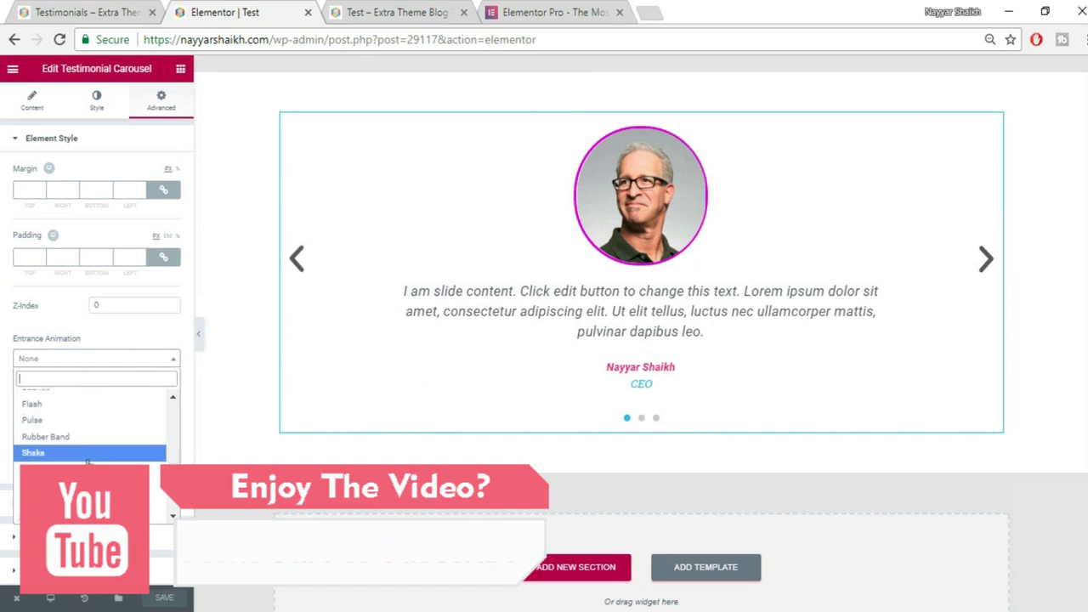
left_click(88, 462)
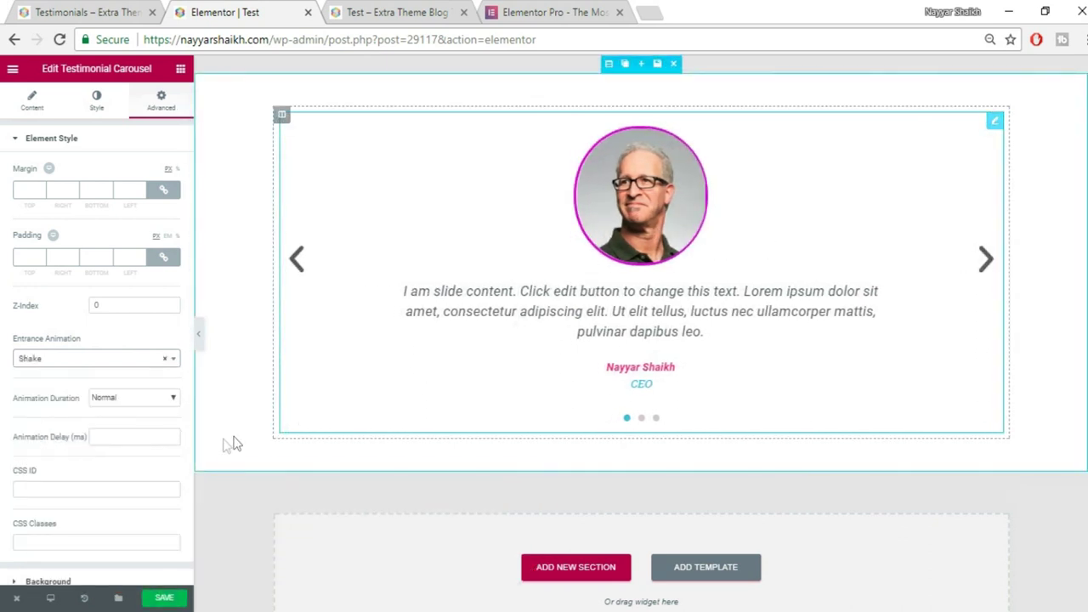
left_click(105, 400)
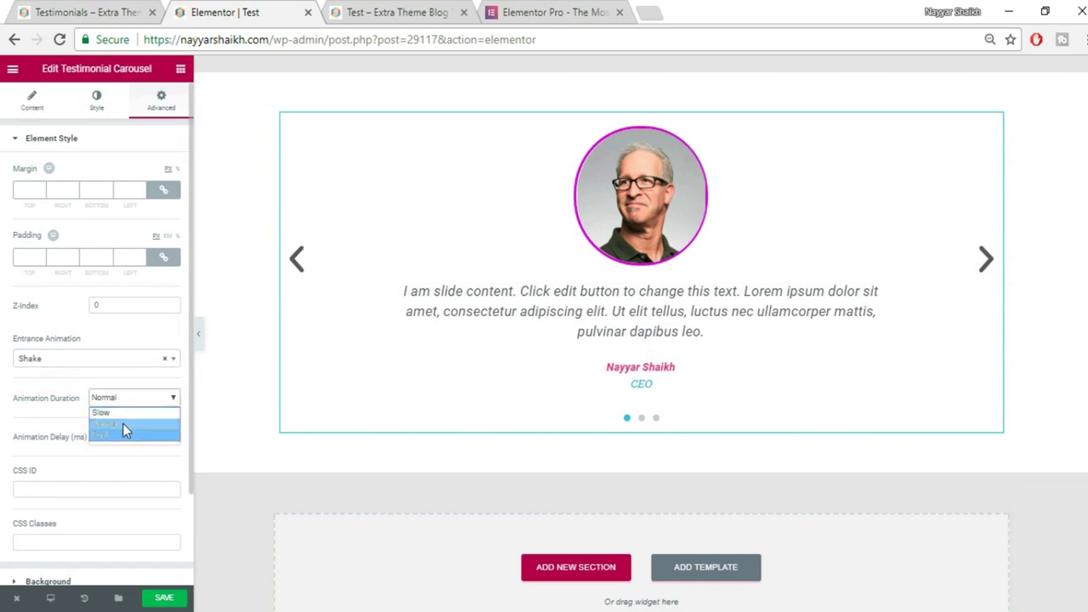
left_click(126, 415)
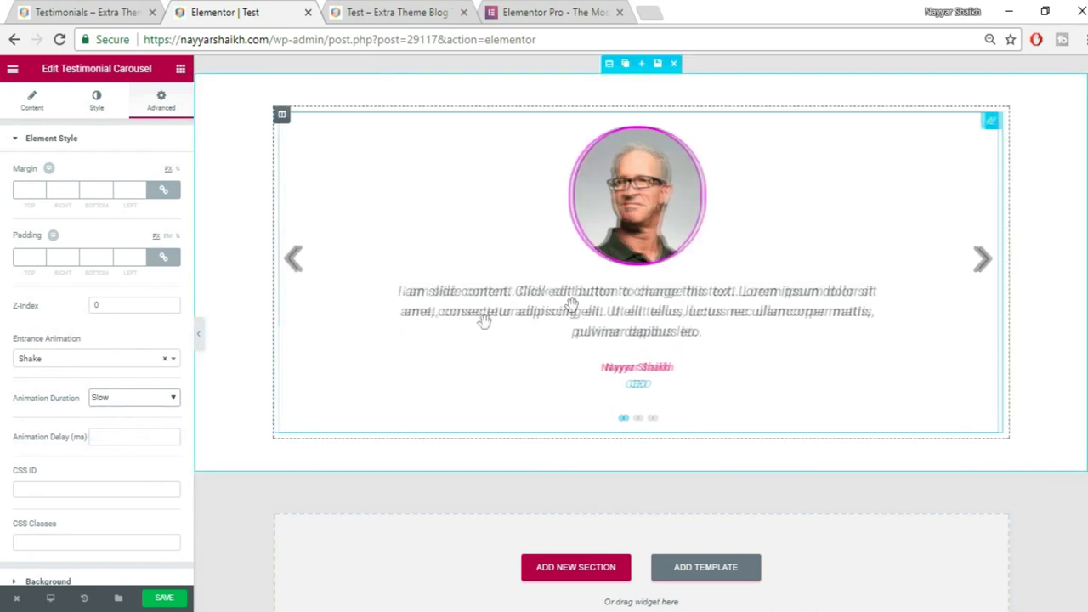
scroll(147, 486, "down", 2)
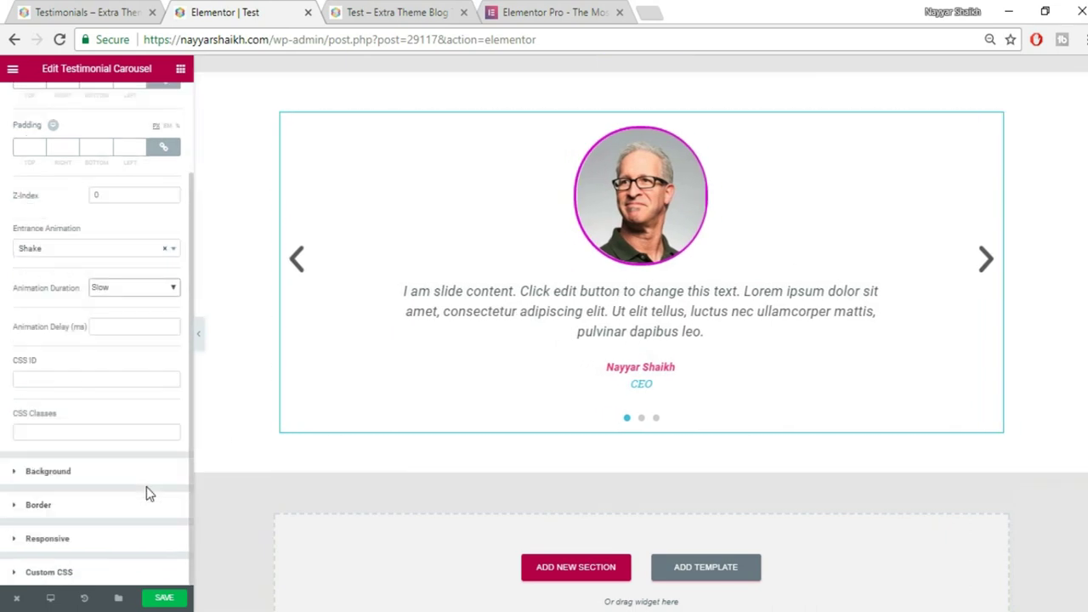
scroll(140, 458, "up", 2)
left_click(163, 598)
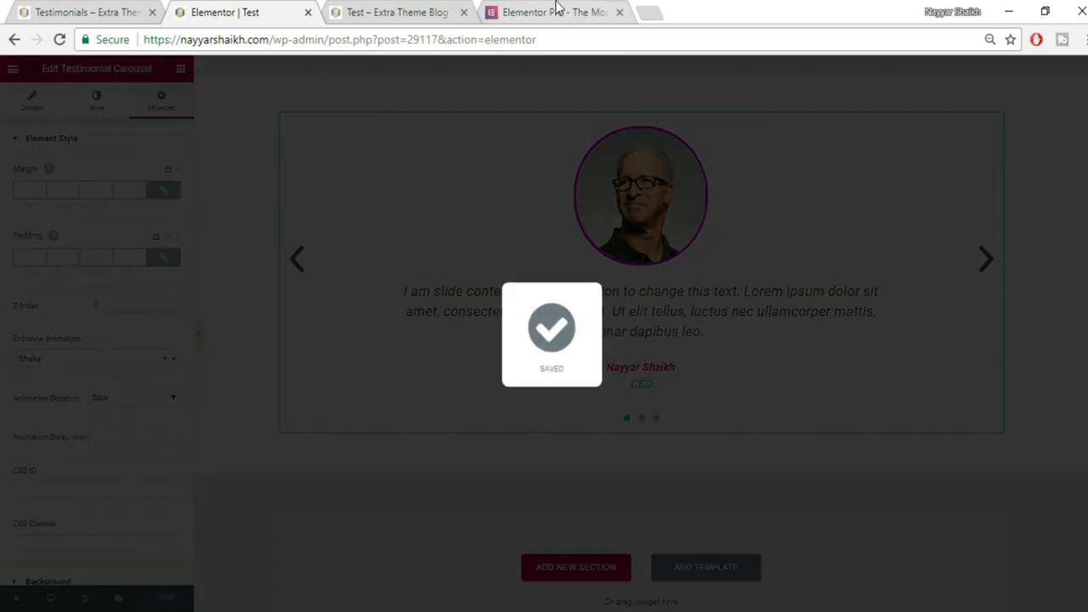
Reload the live Test page, compare it with the Testimonials reference tab, and return to the editor.
left_click(557, 12)
left_click(442, 11)
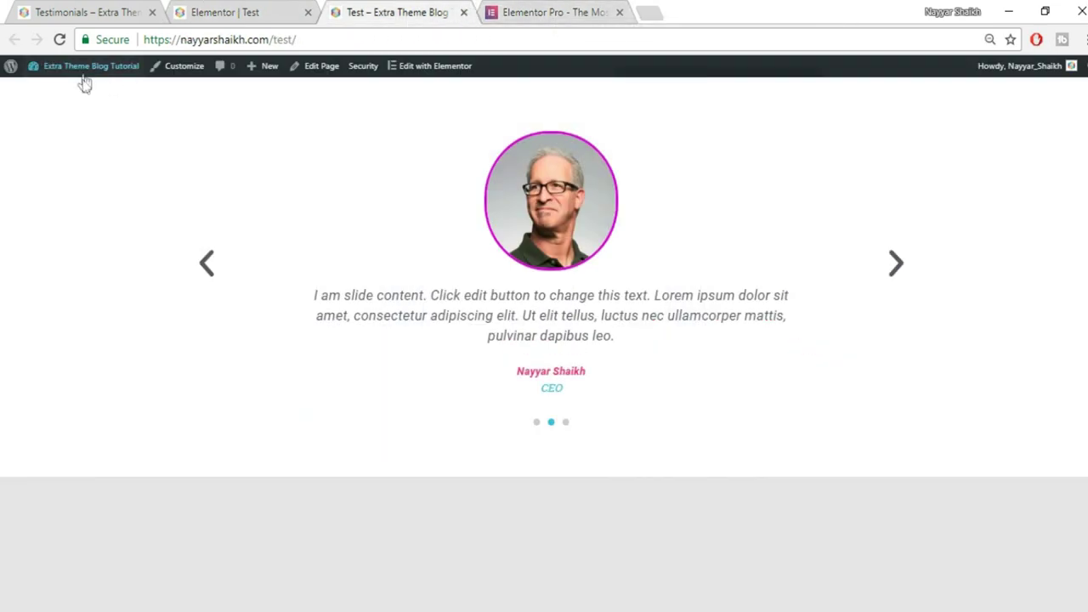
left_click(59, 40)
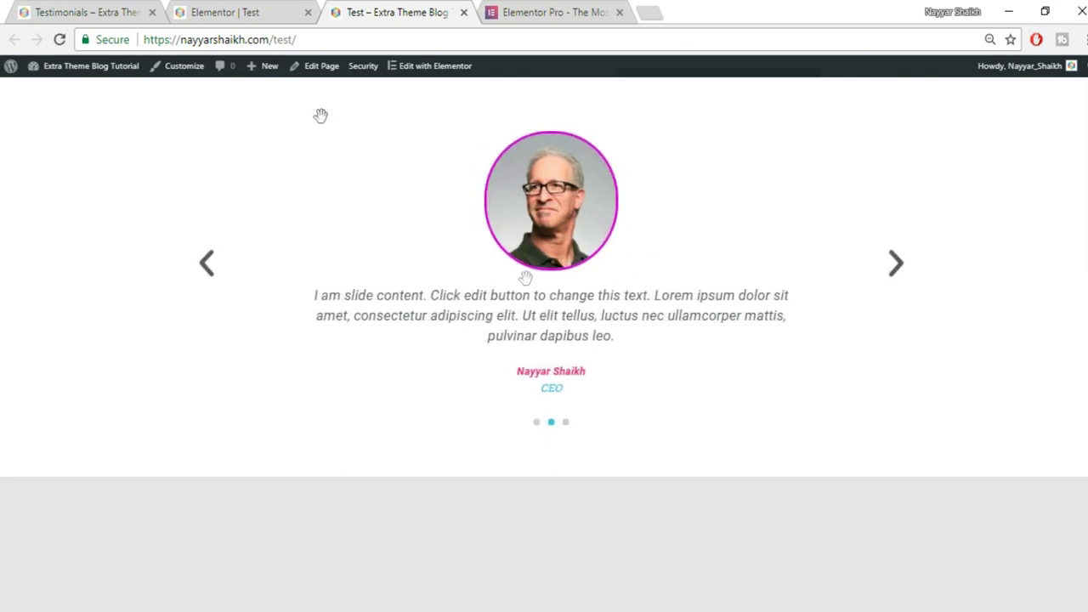
left_click(255, 19)
key("ctrl+shift+Tab")
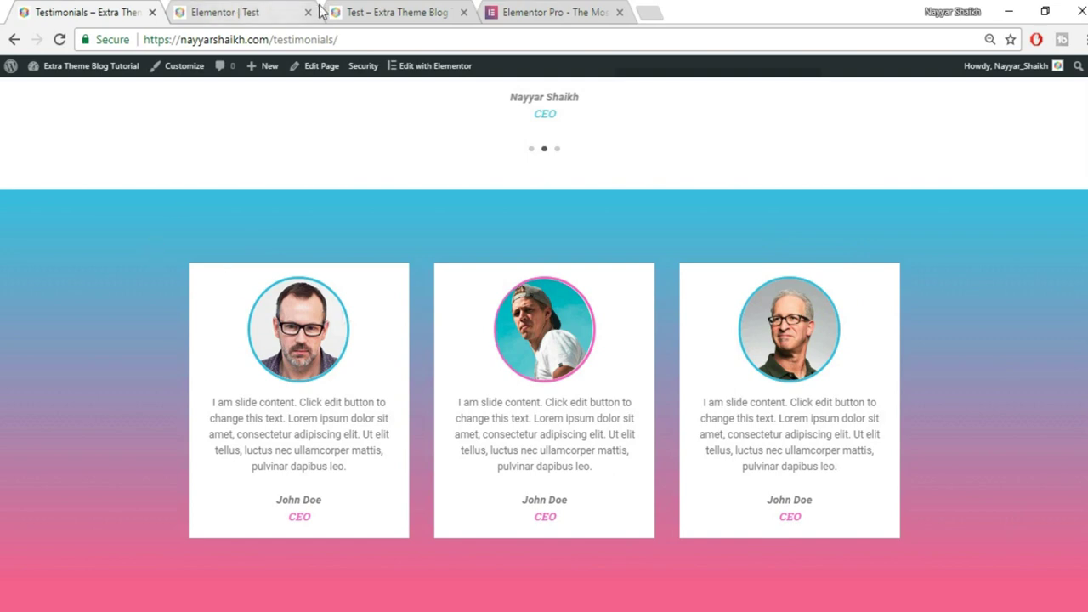
left_click(289, 8)
Drop a Testimonial Carousel widget into the empty lower section and delete its Item #3.
scroll(629, 301, "down", 1)
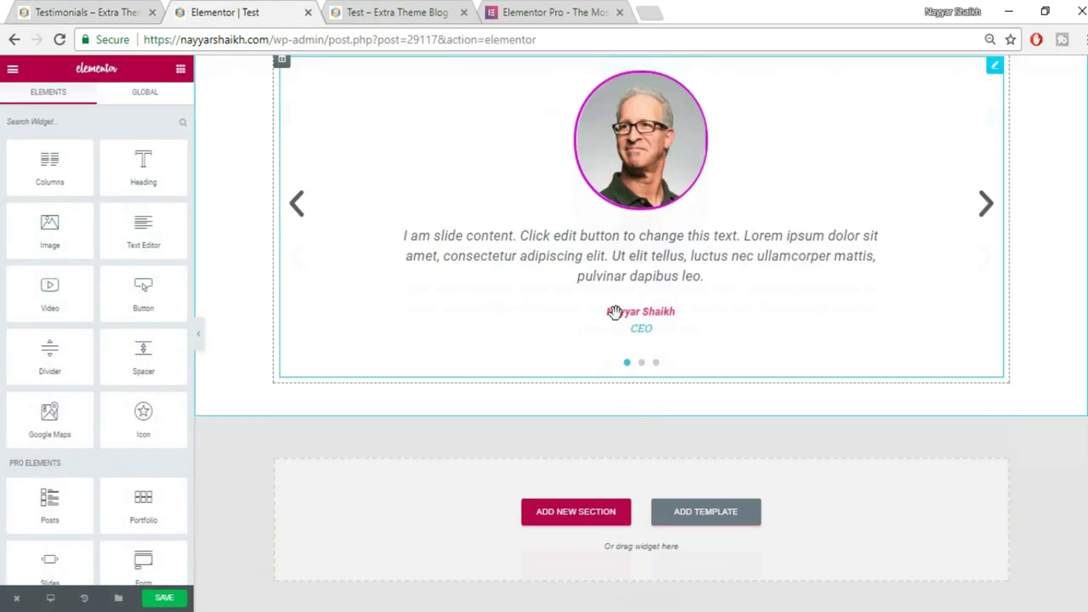
scroll(158, 326, "down", 3)
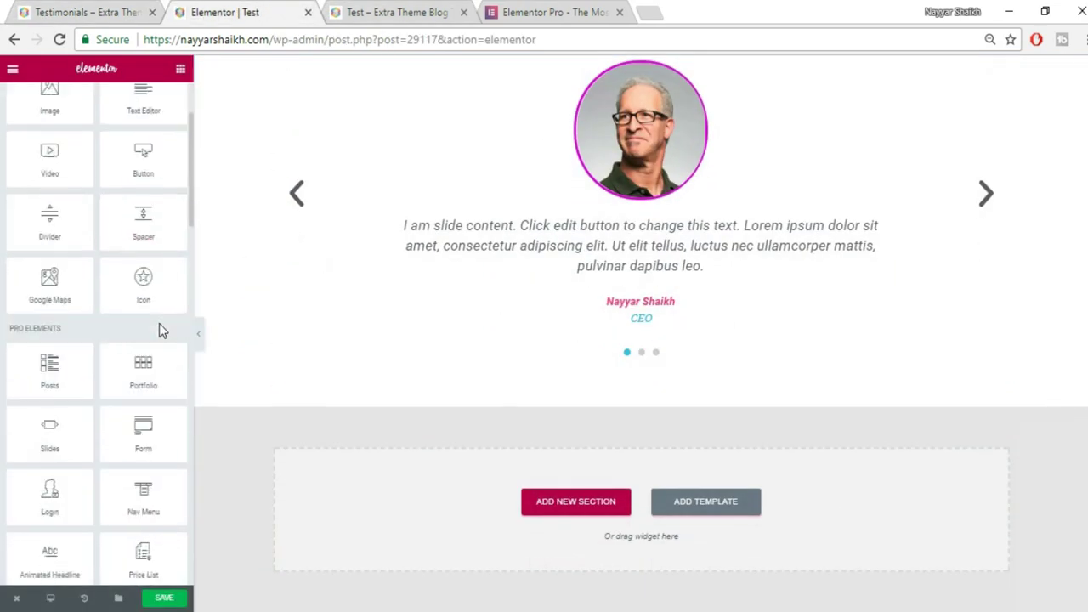
scroll(105, 389, "down", 2)
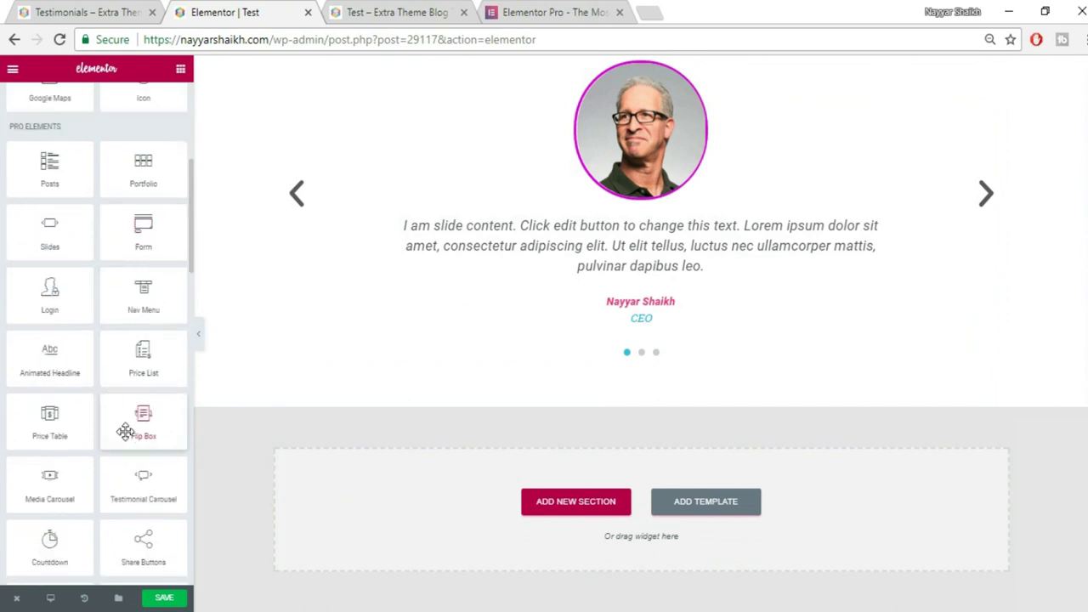
left_click_drag(156, 475, 646, 505)
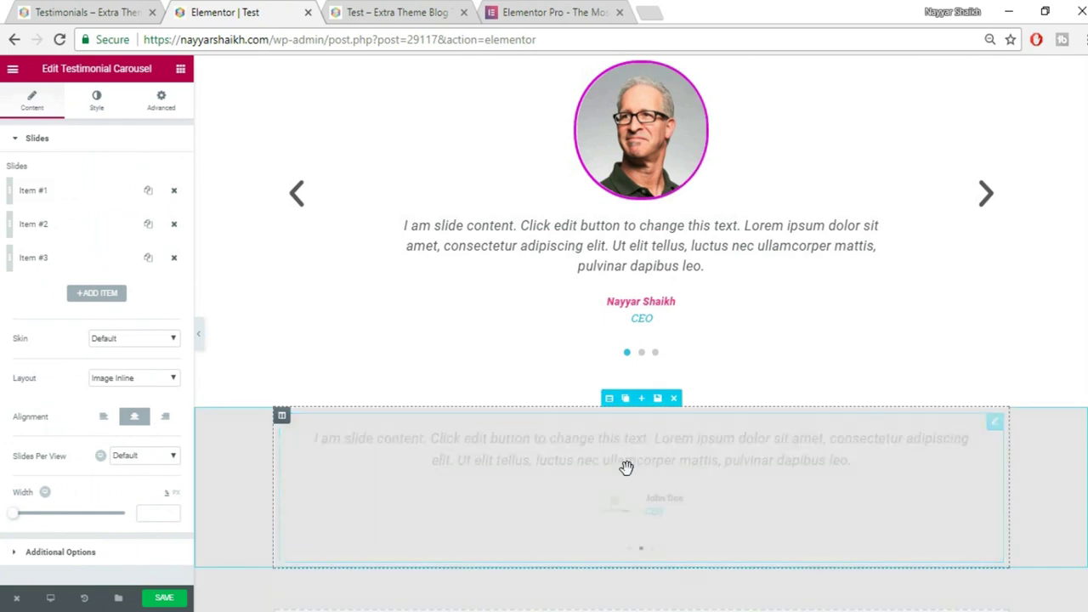
left_click(174, 223)
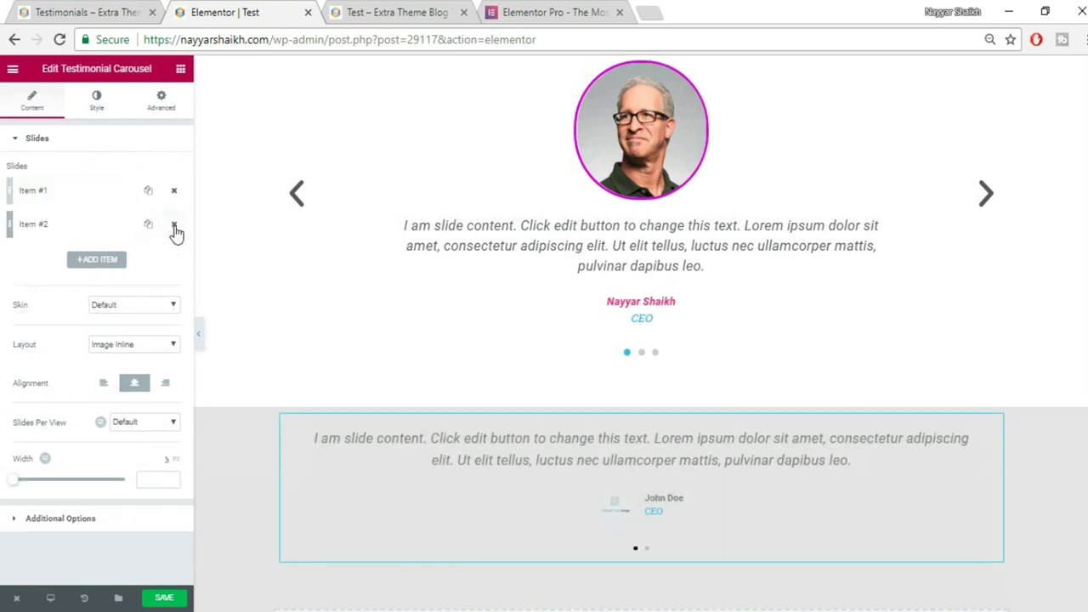
left_click(173, 223)
left_click(80, 198)
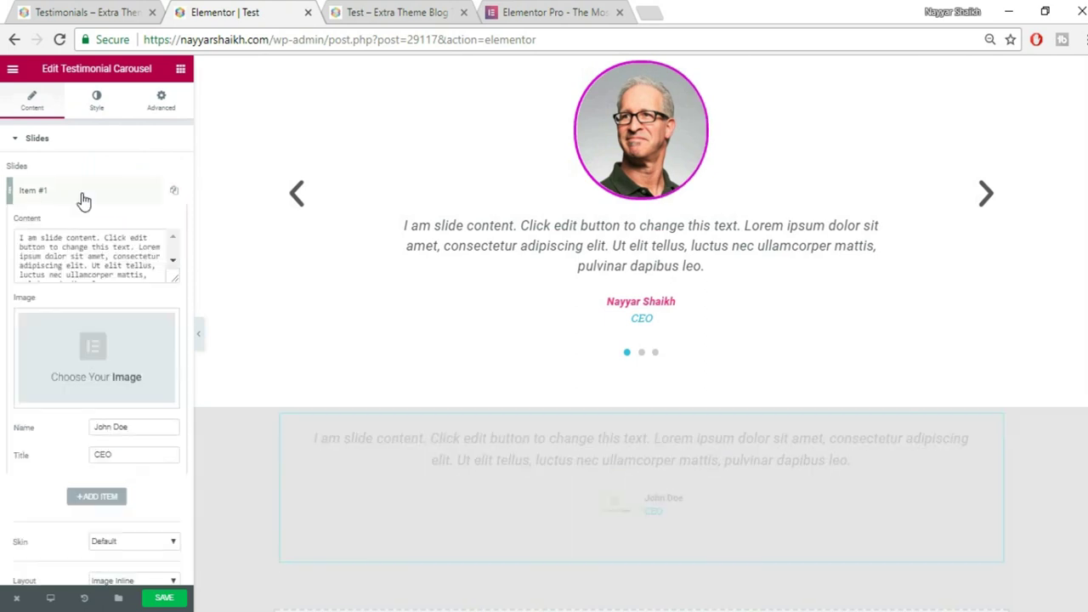
left_click(90, 382)
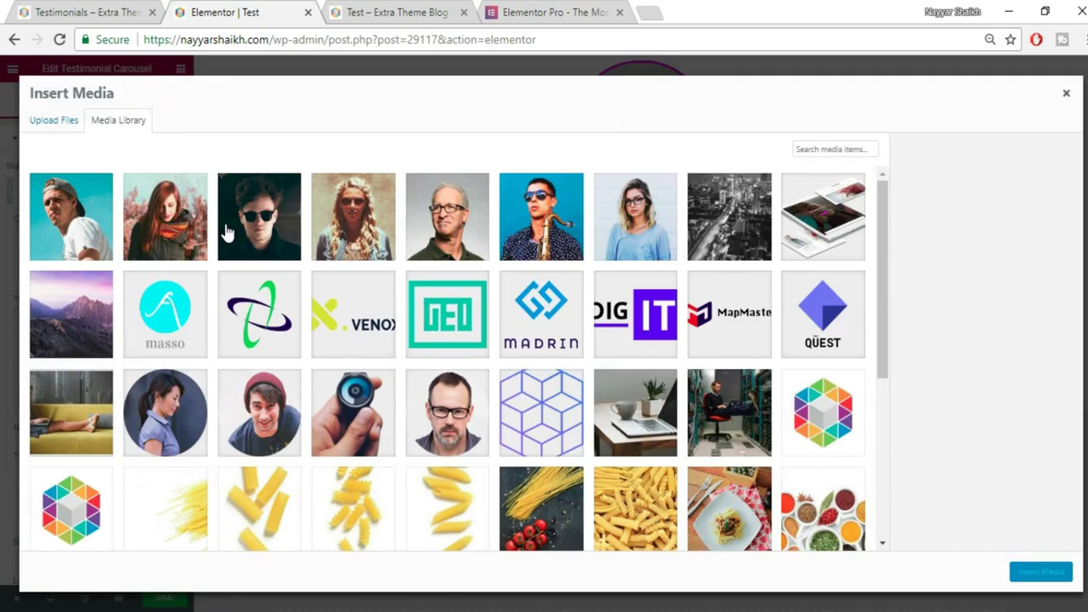
left_click(226, 236)
left_click(1036, 579)
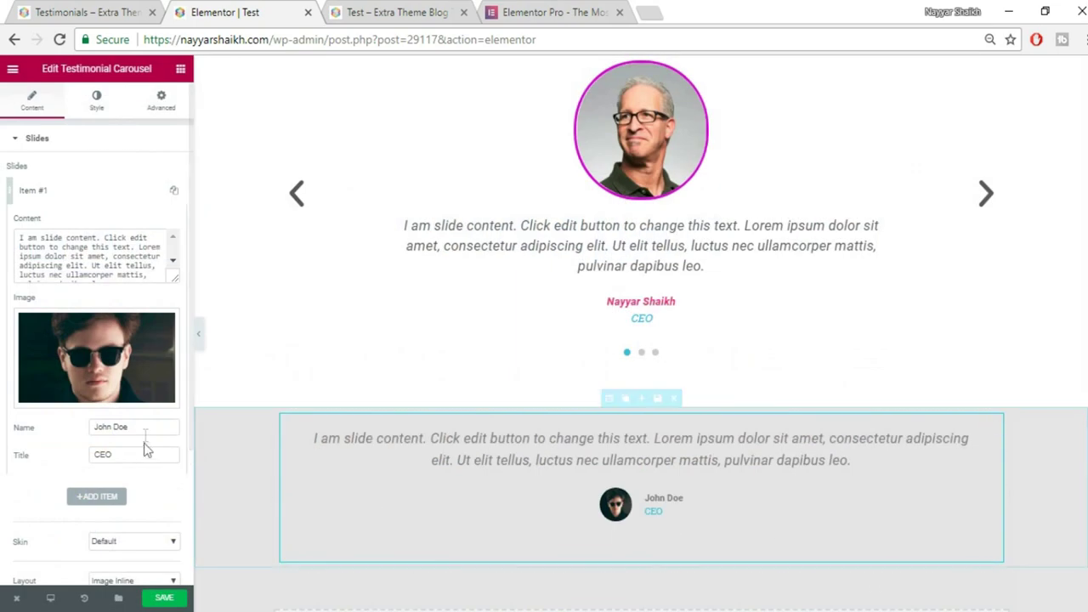
scroll(139, 458, "down", 1)
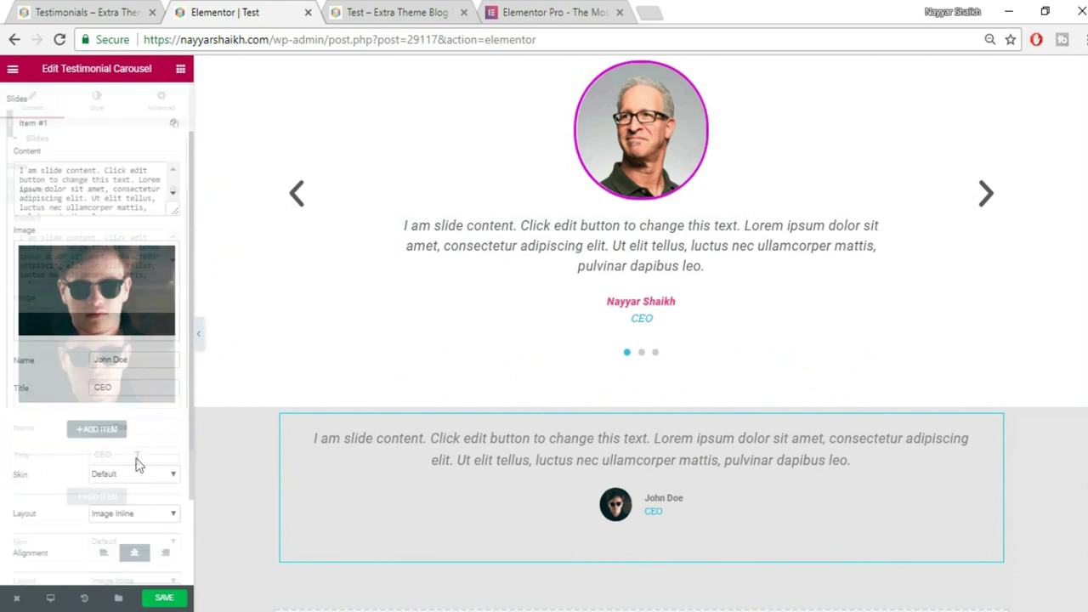
left_click(92, 125)
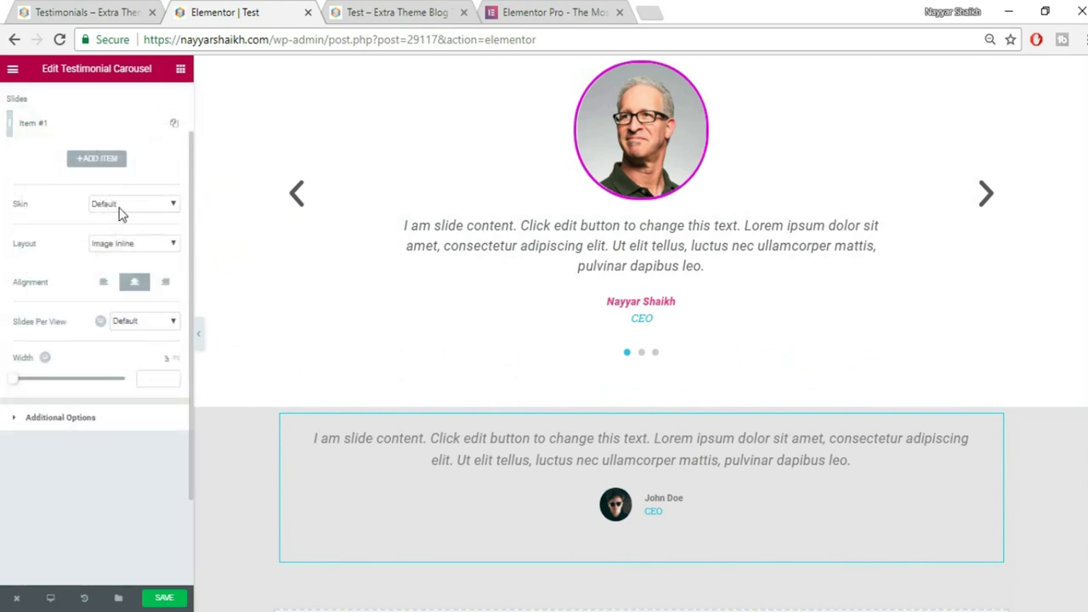
left_click(122, 244)
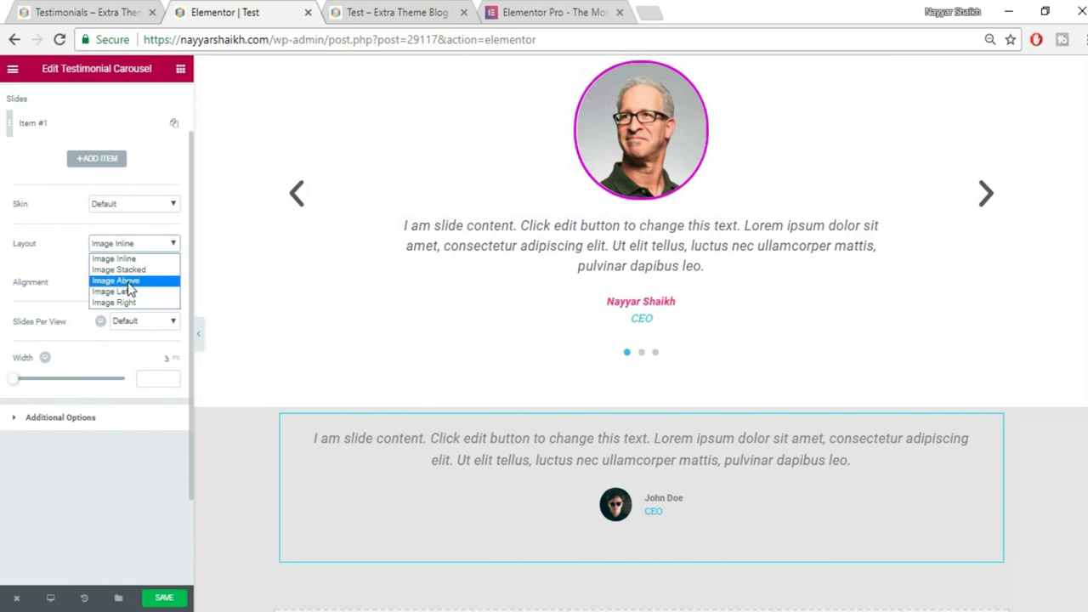
Set the lower carousel to Image Above layout, centred alignment, and 1 slide per view.
left_click(127, 280)
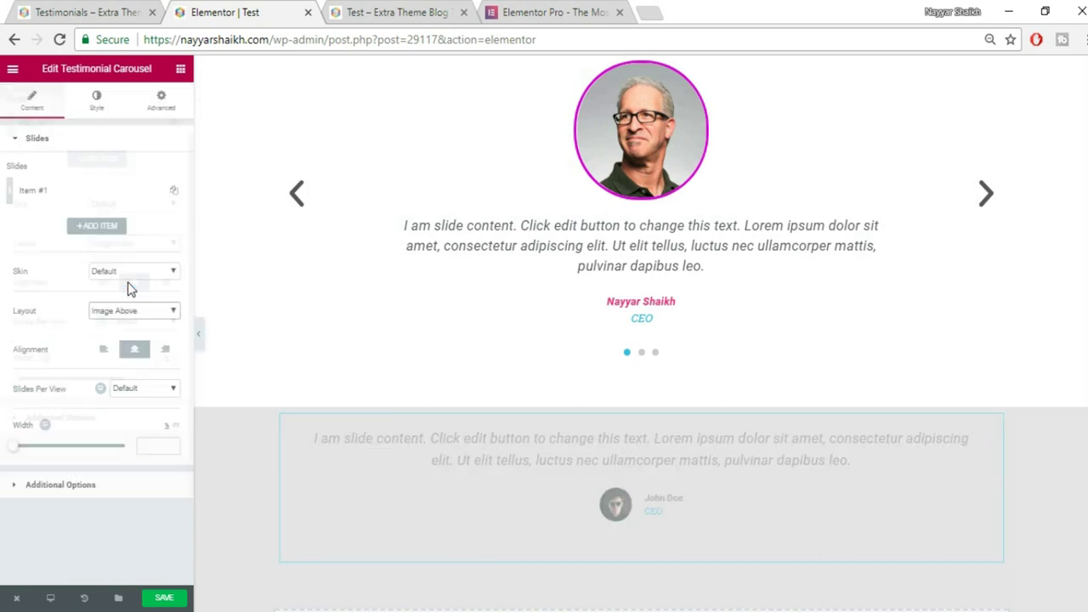
left_click(134, 353)
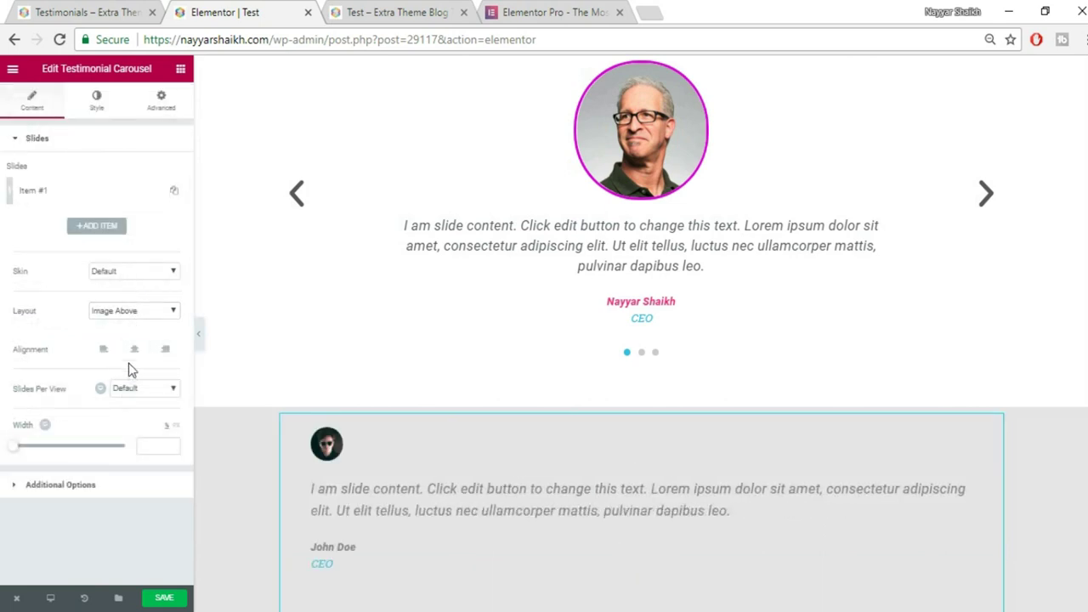
left_click(133, 349)
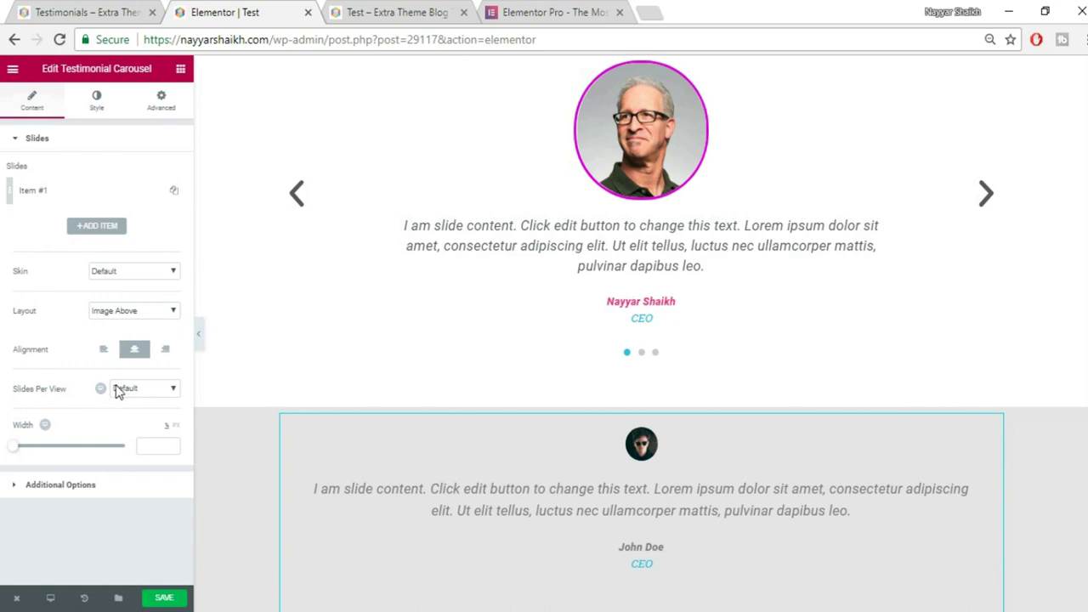
left_click(118, 391)
left_click(143, 413)
Switch off the carousel's arrows and autoplay in Additional Options.
scroll(705, 518, "down", 3)
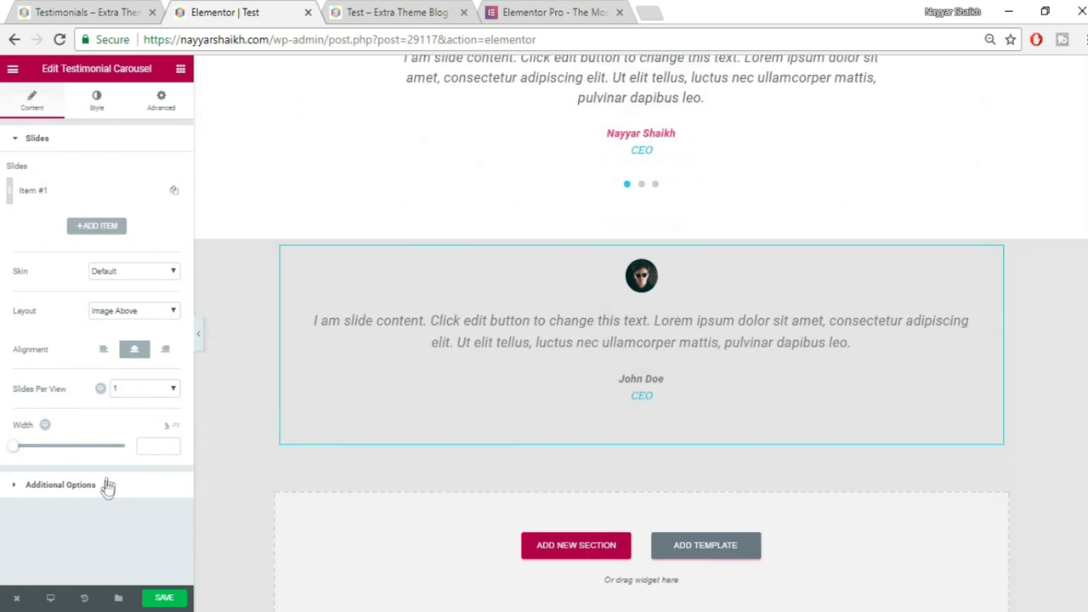
left_click(111, 484)
left_click(165, 205)
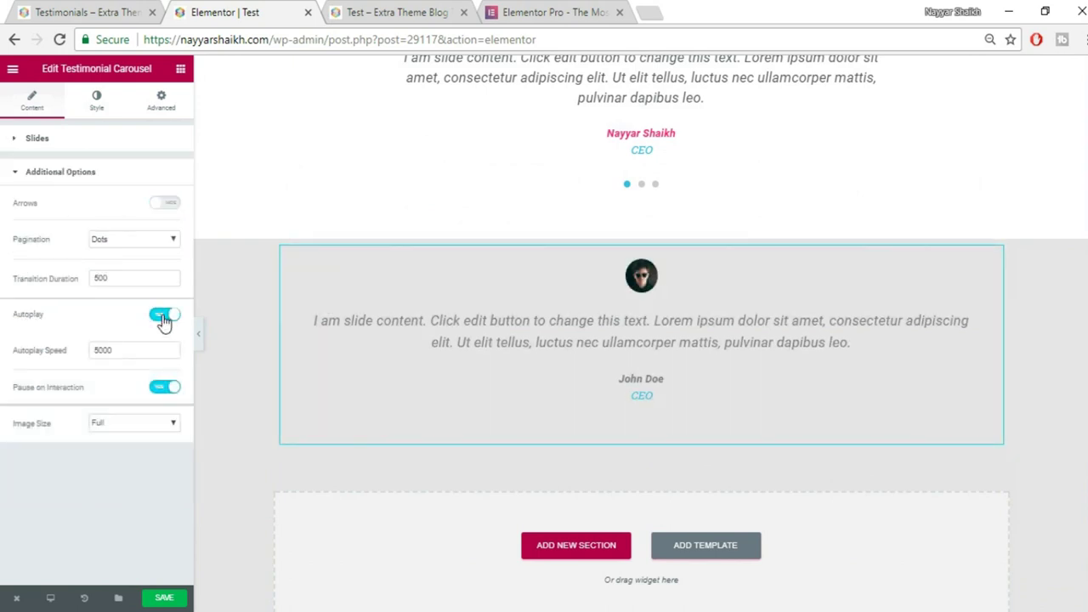
left_click(164, 316)
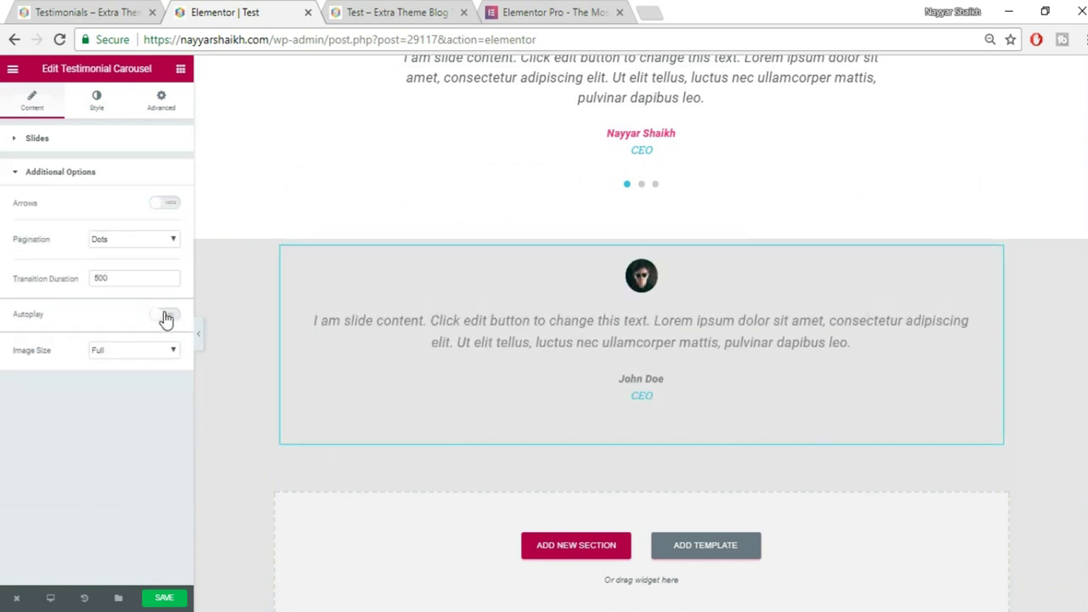
left_click(97, 104)
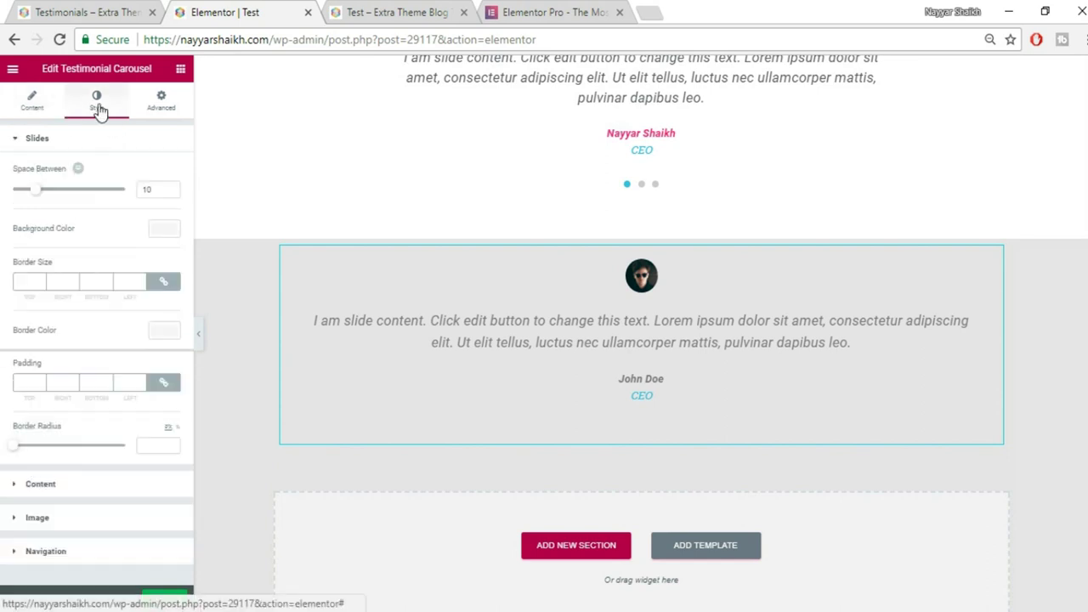
left_click(42, 143)
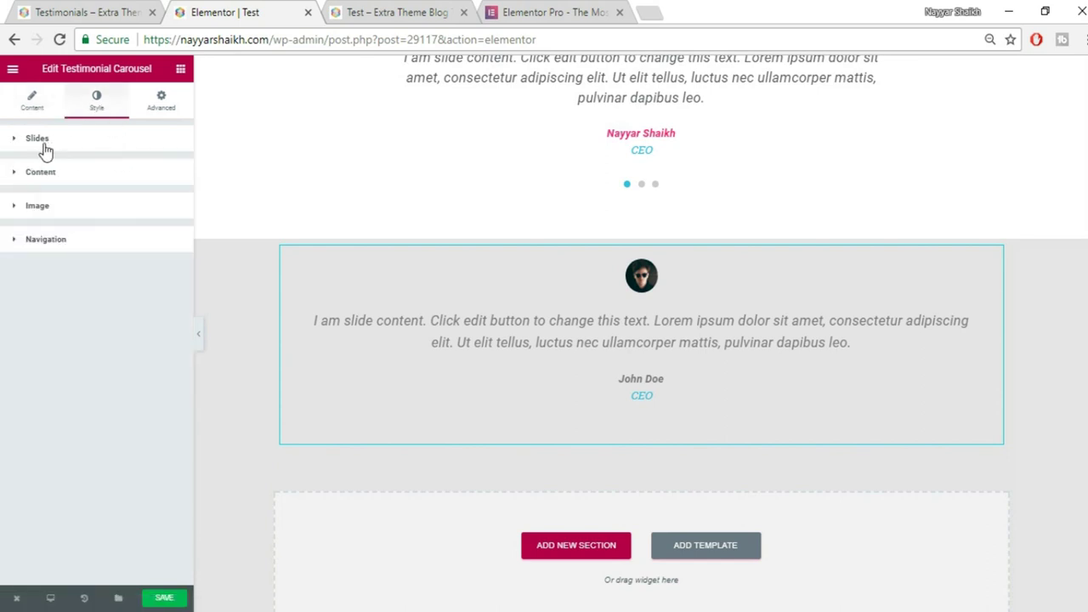
Enlarge the lower carousel's photo to size 200 and give it a red border.
left_click(73, 209)
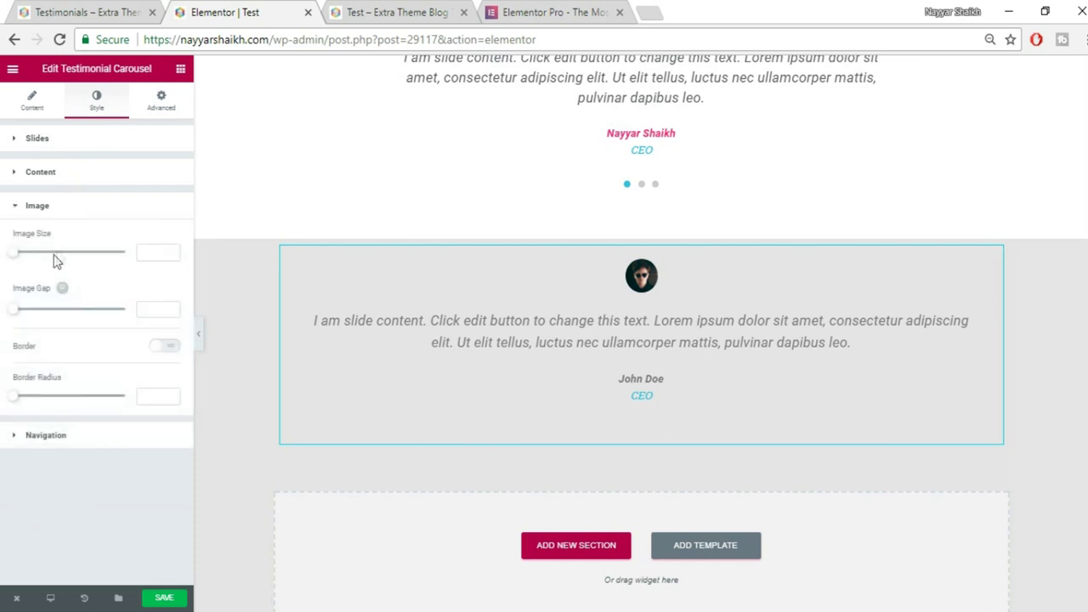
left_click_drag(14, 255, 130, 260)
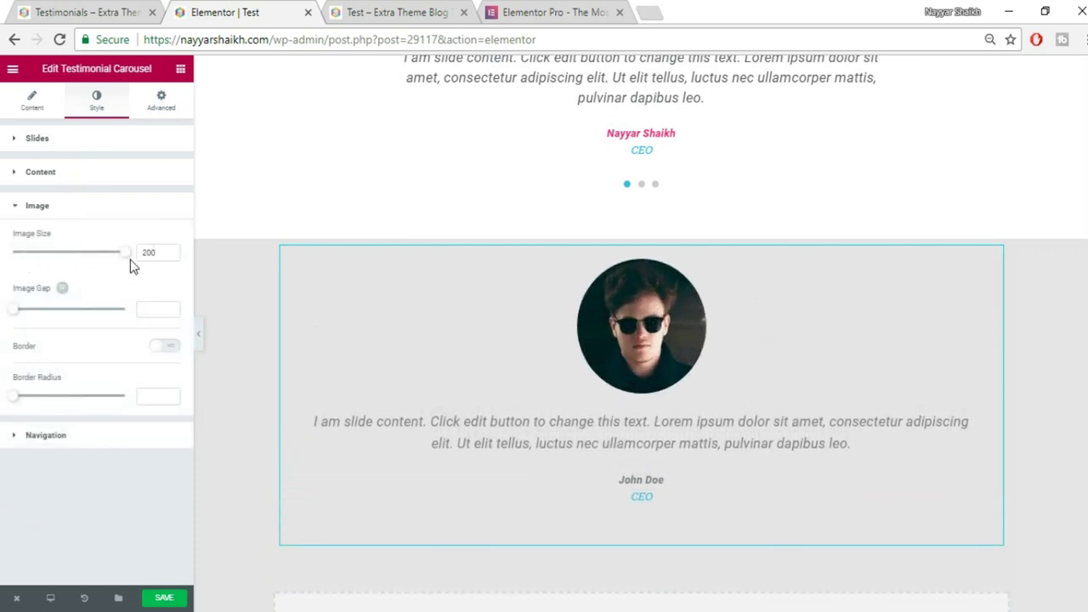
left_click(161, 349)
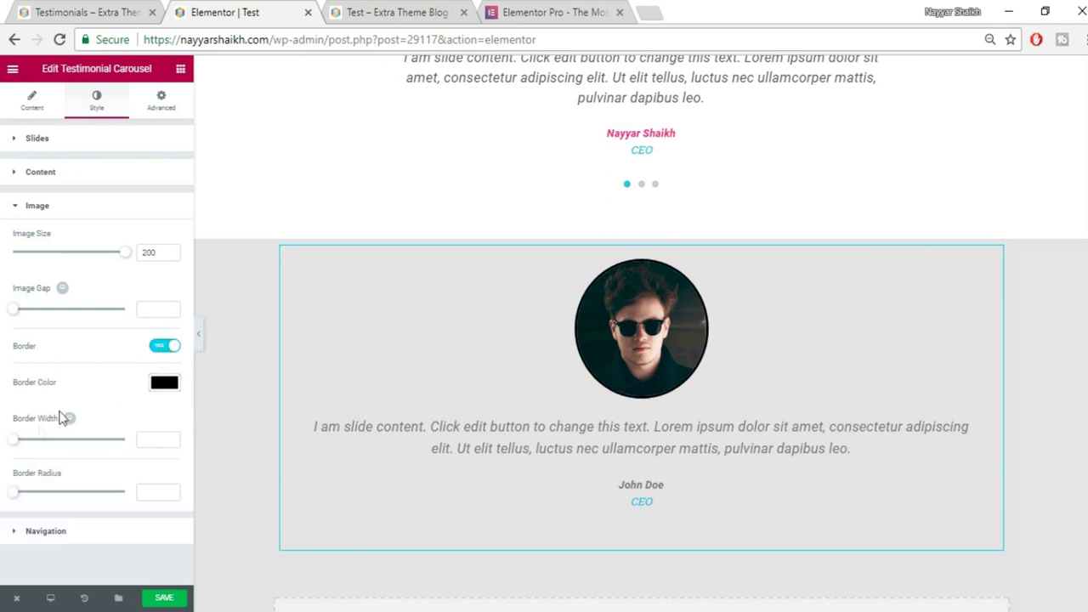
left_click(164, 383)
left_click(37, 539)
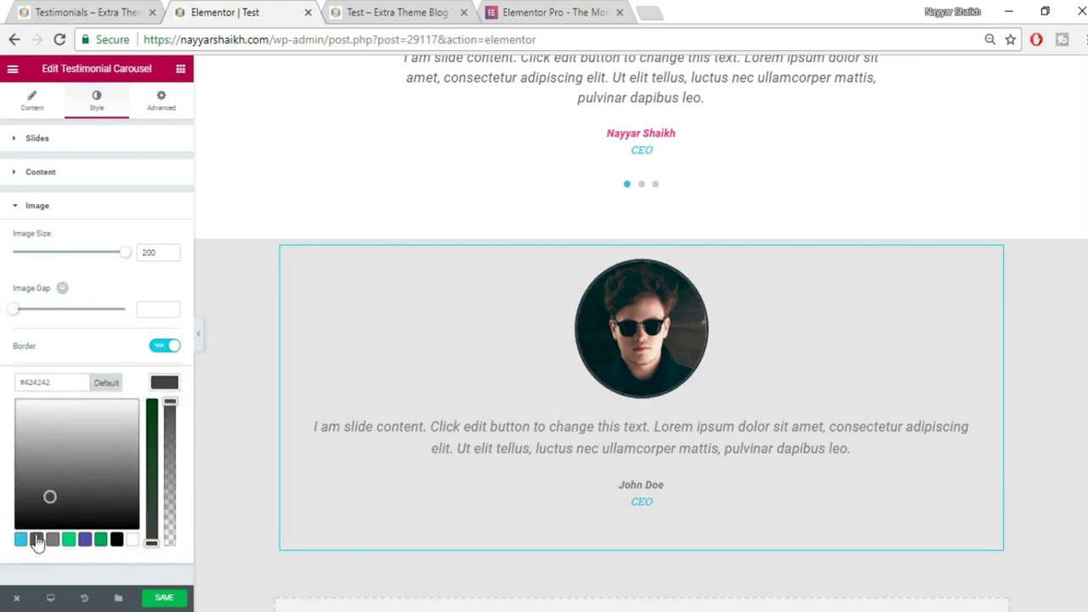
left_click(20, 538)
left_click_drag(92, 486, 150, 395)
left_click_drag(151, 472, 157, 449)
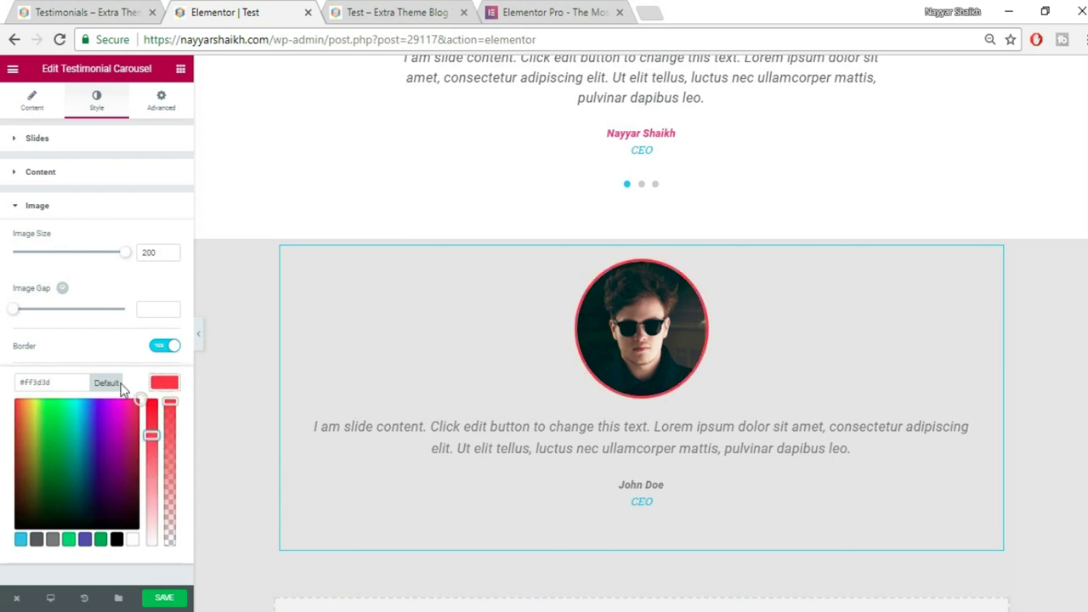
left_click(168, 384)
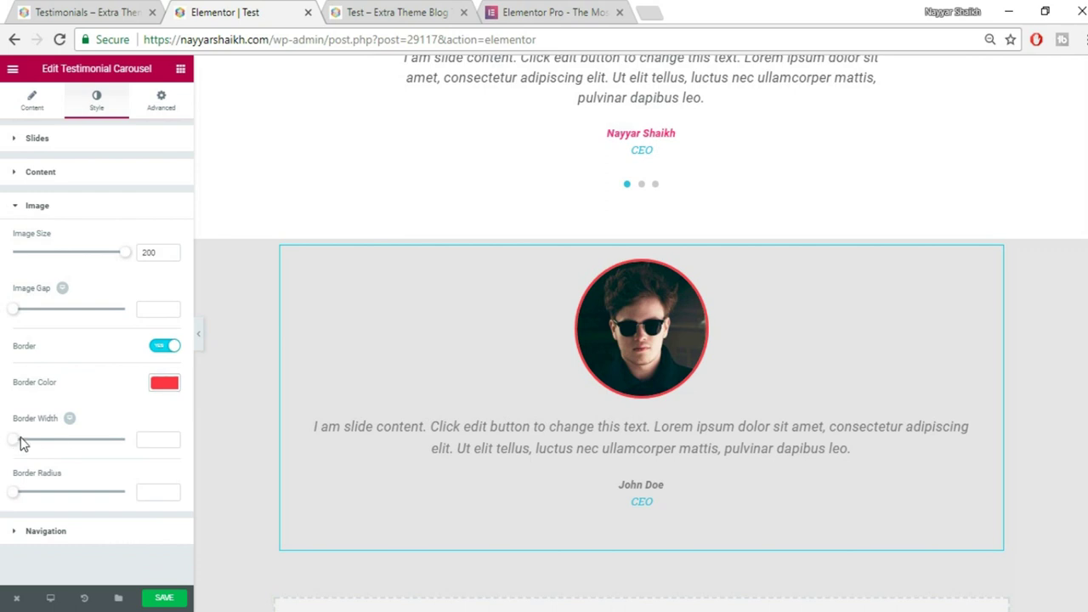
Set the photo border width to 6 and save the page.
left_click_drag(18, 442, 51, 445)
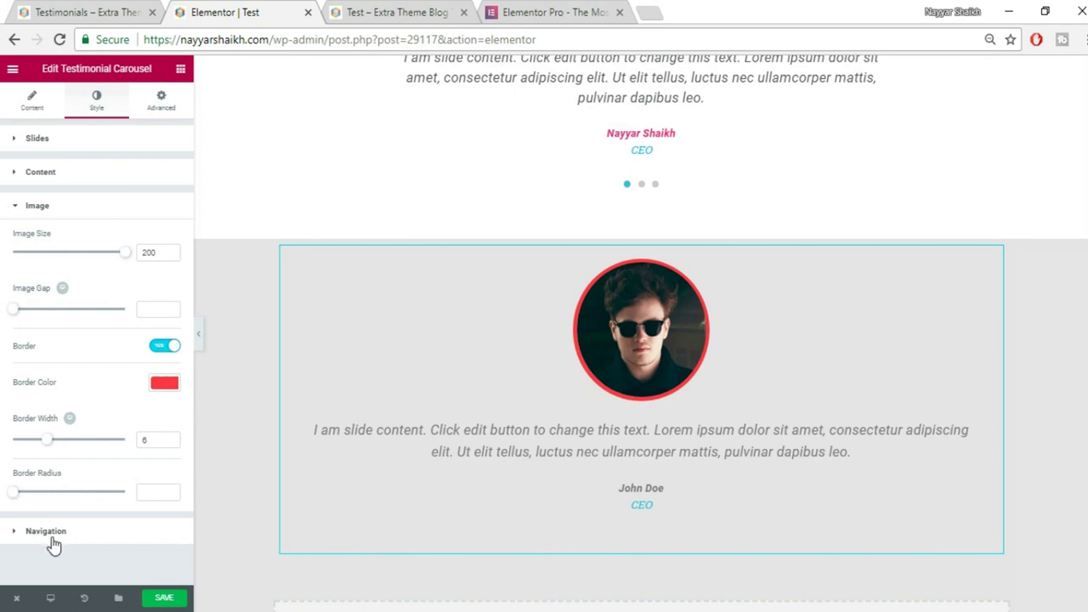
left_click(162, 599)
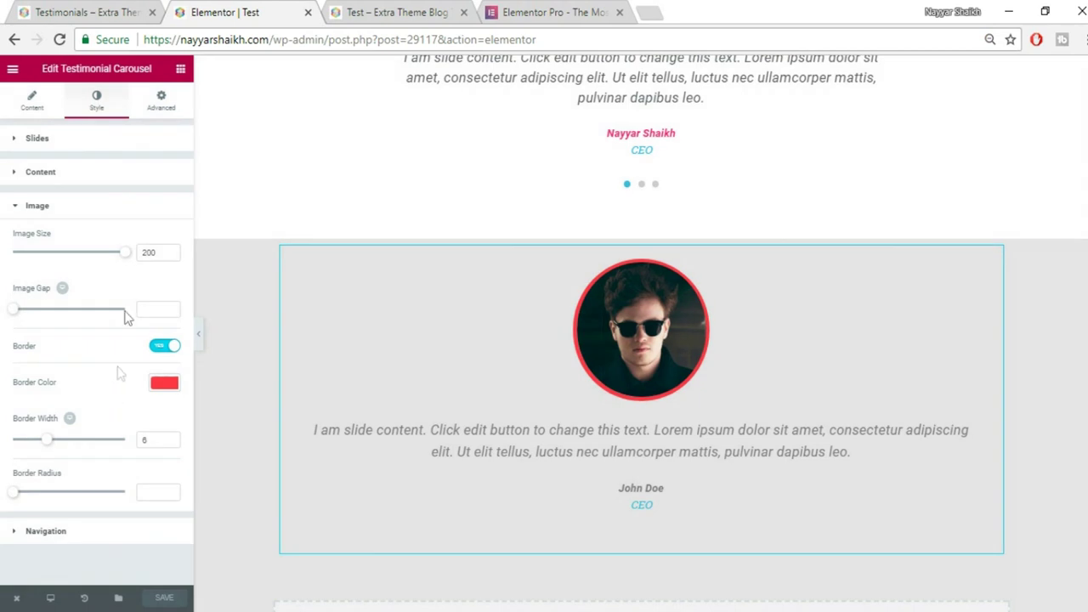
left_click(167, 102)
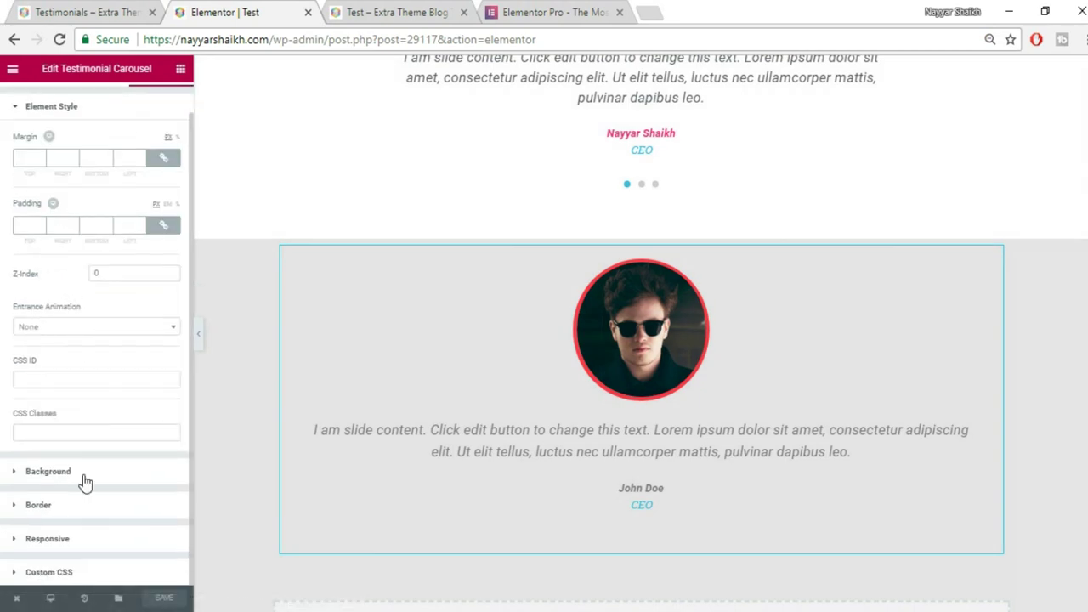
Give the carousel a Classic background with color #FFFFFF in the Advanced tab.
left_click(84, 477)
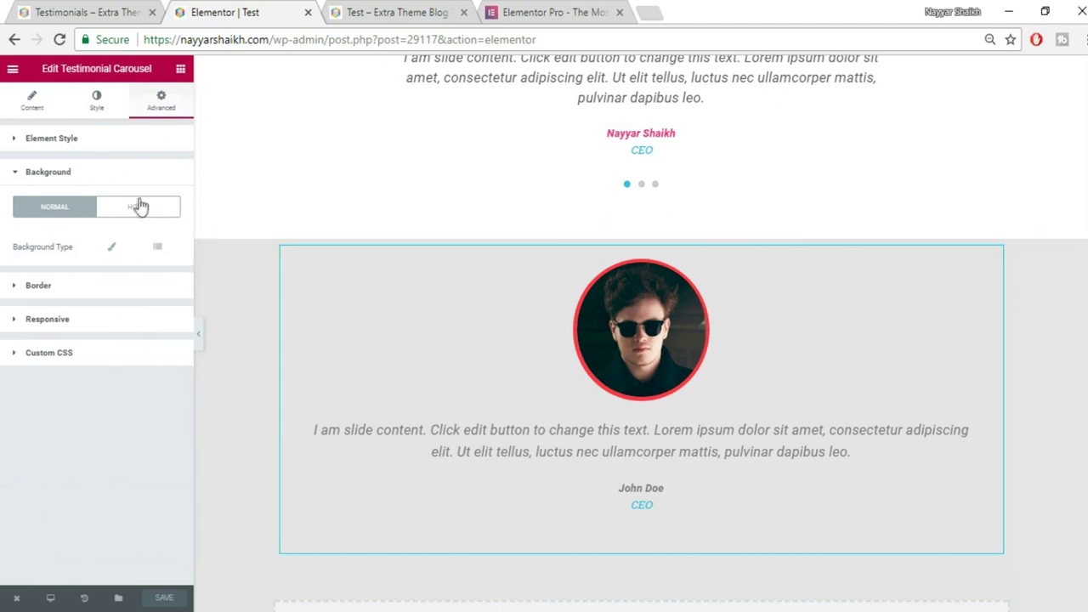
left_click(112, 255)
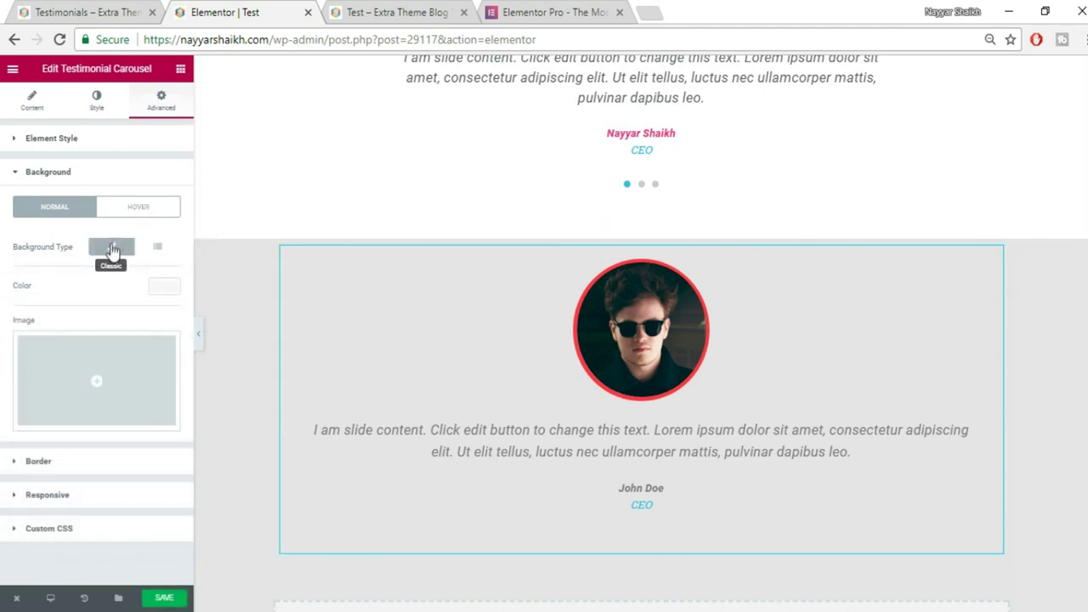
left_click(165, 290)
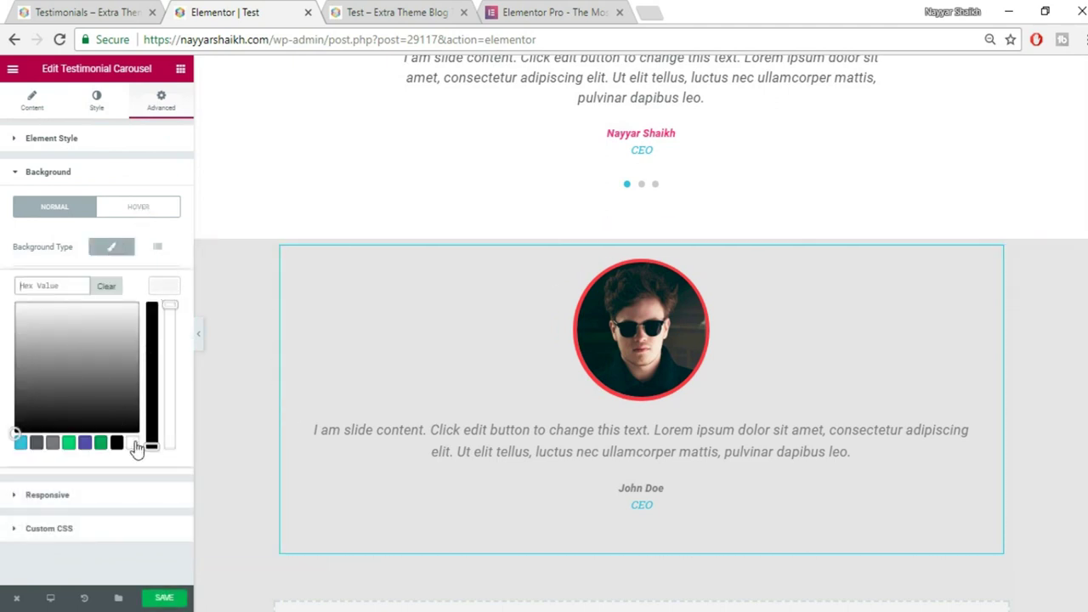
left_click(133, 443)
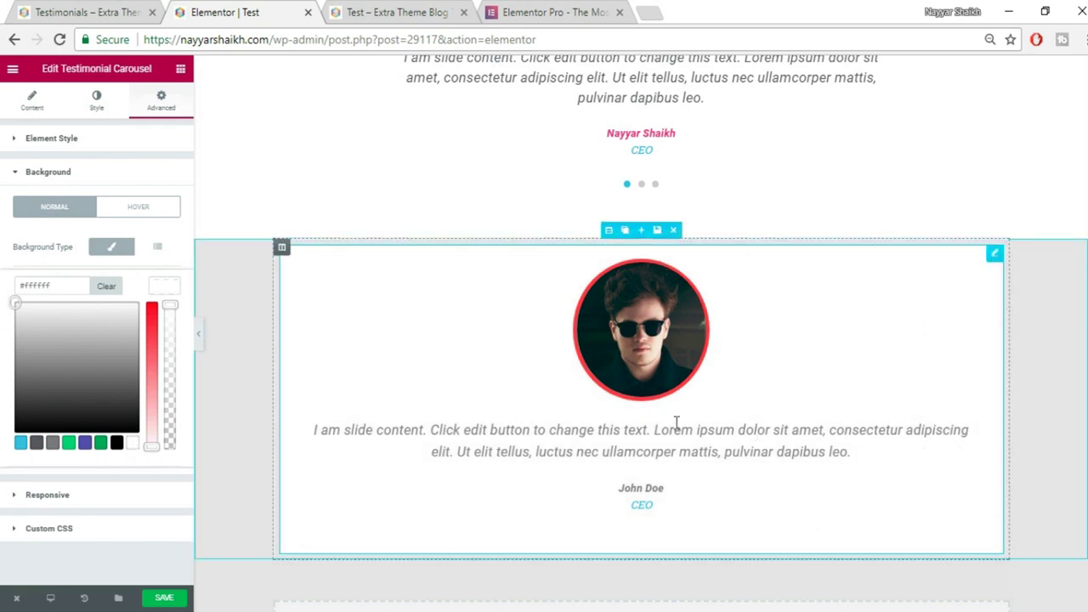
left_click(165, 286)
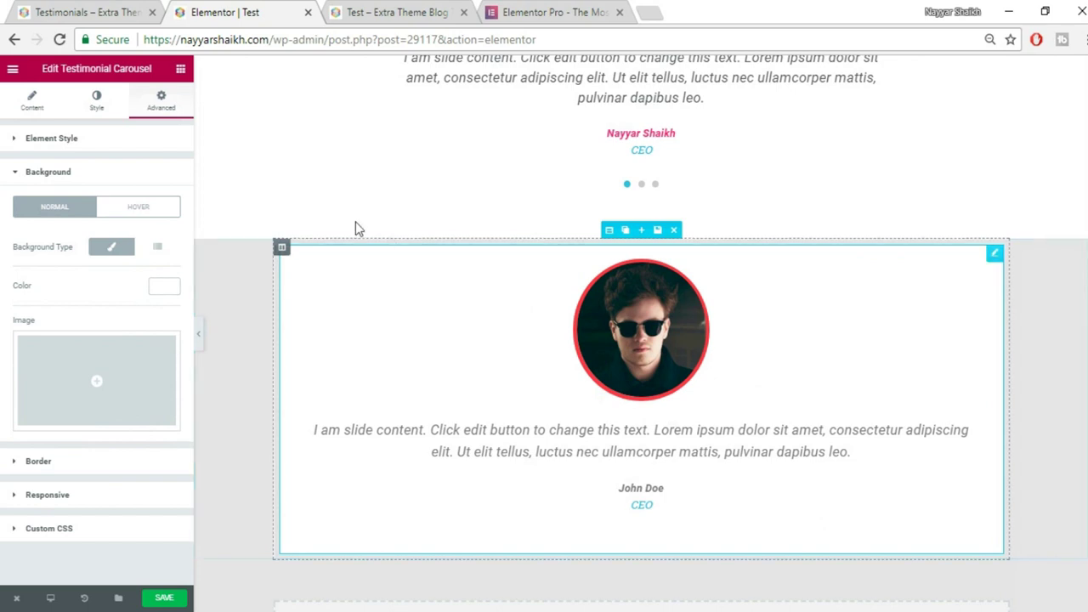
left_click(119, 178)
left_click(106, 213)
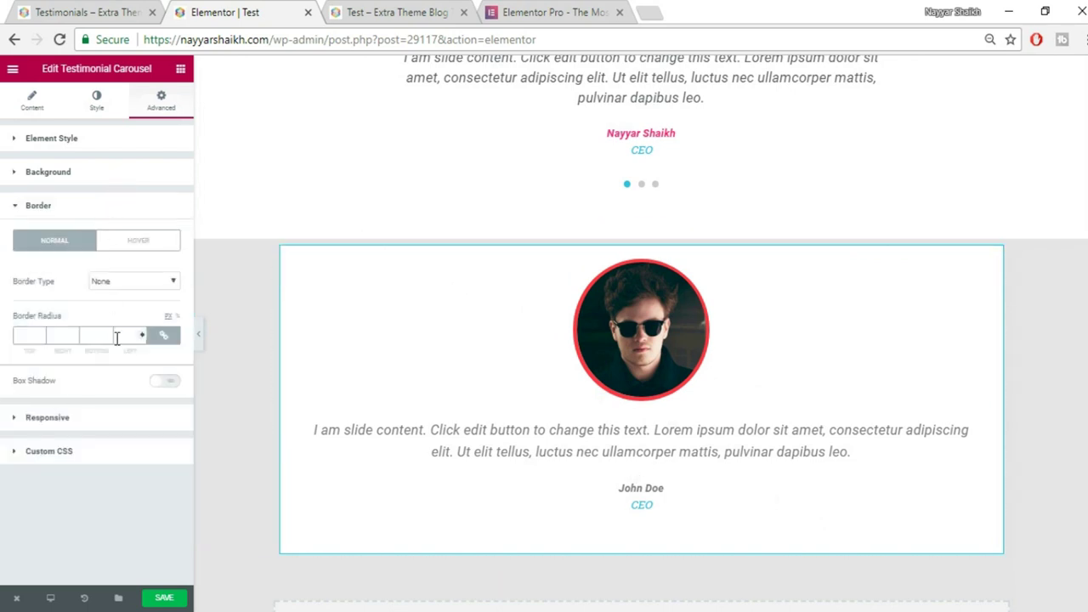
Frame the carousel with a solid green border of width 3 and linked border radius 50.
left_click(156, 284)
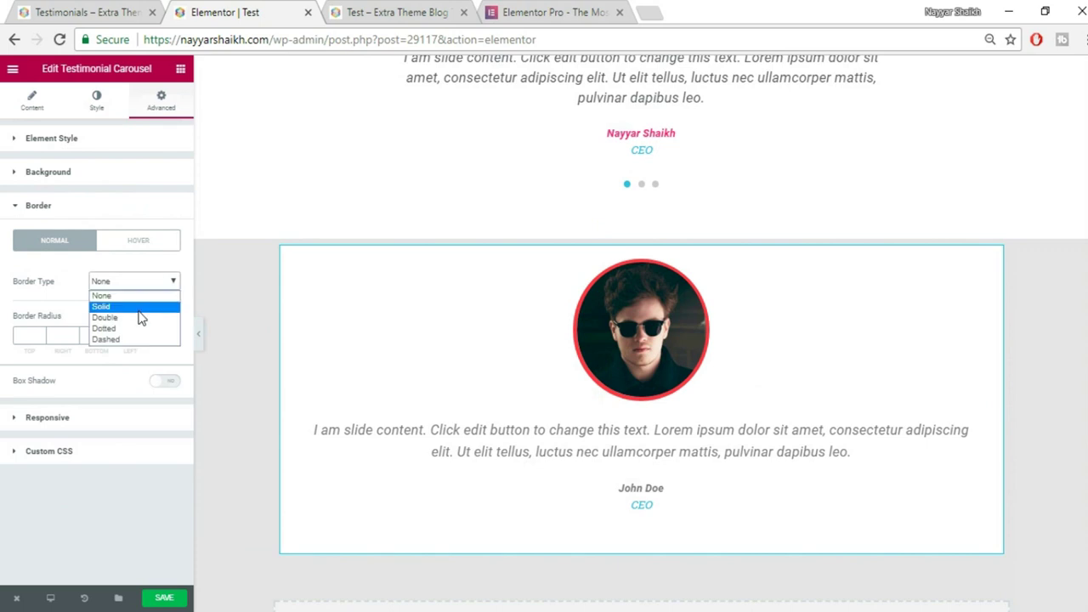
left_click(139, 309)
left_click(31, 337)
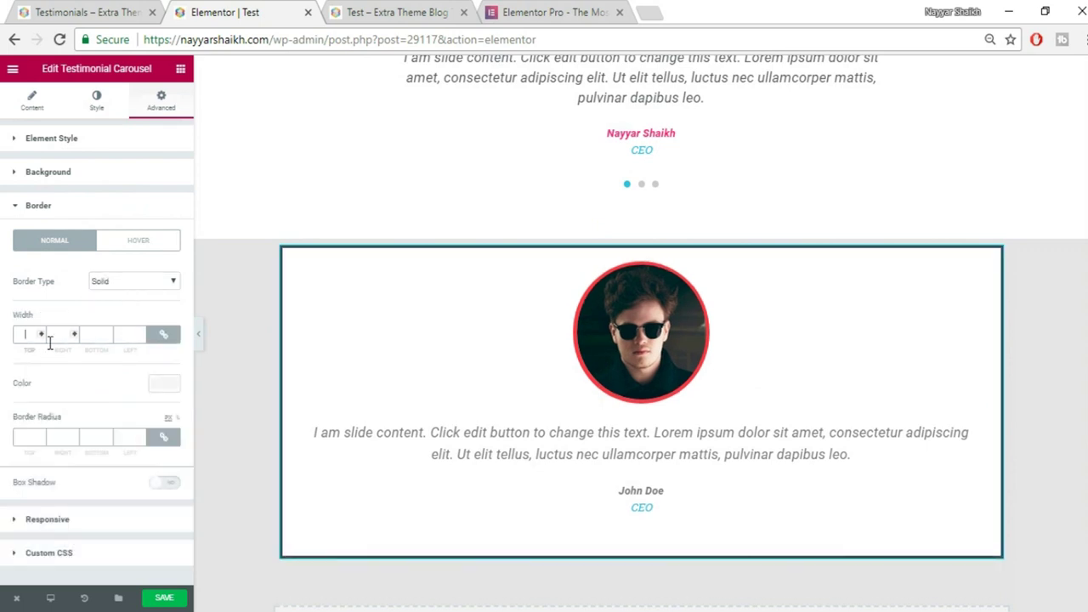
type("8")
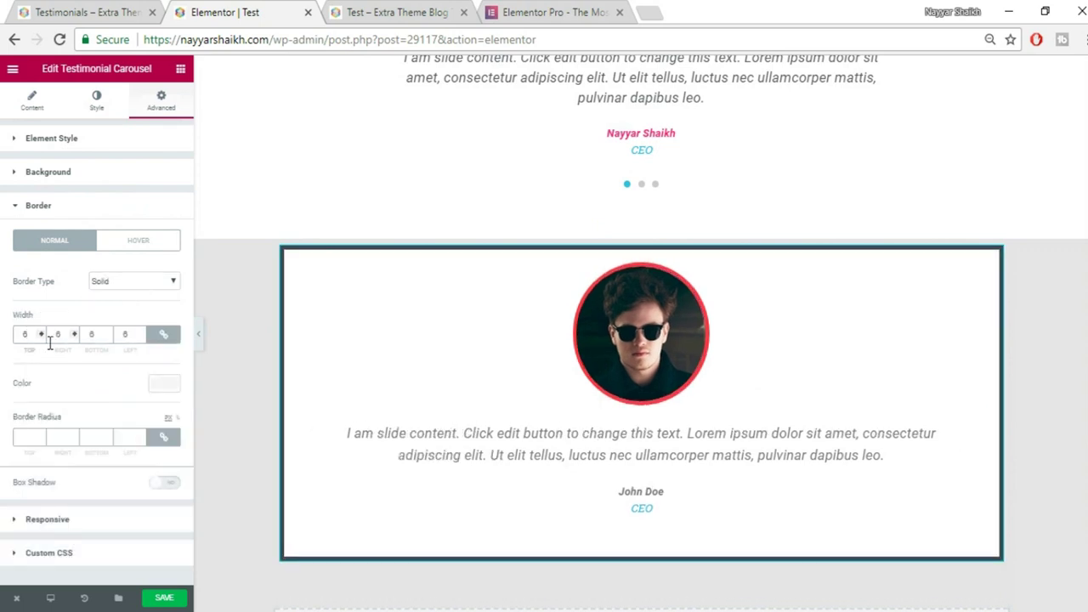
type("3")
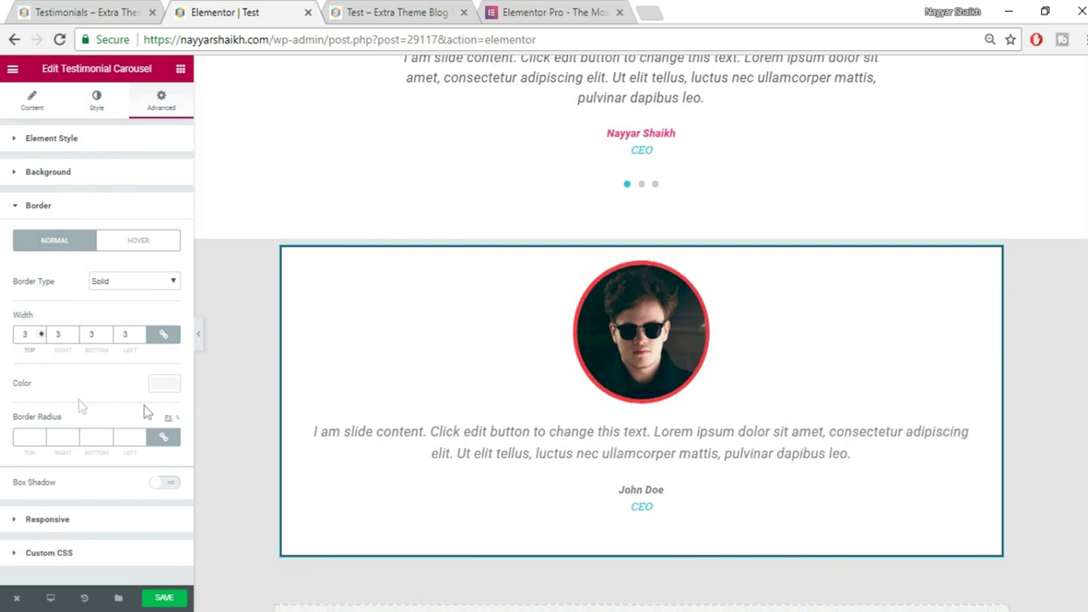
left_click(164, 383)
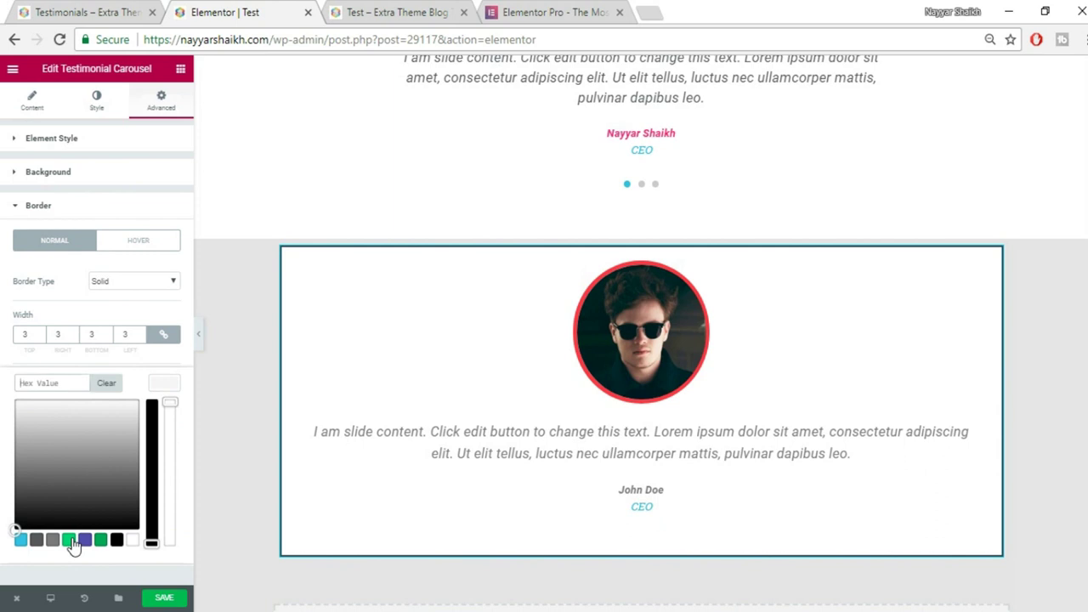
left_click(71, 541)
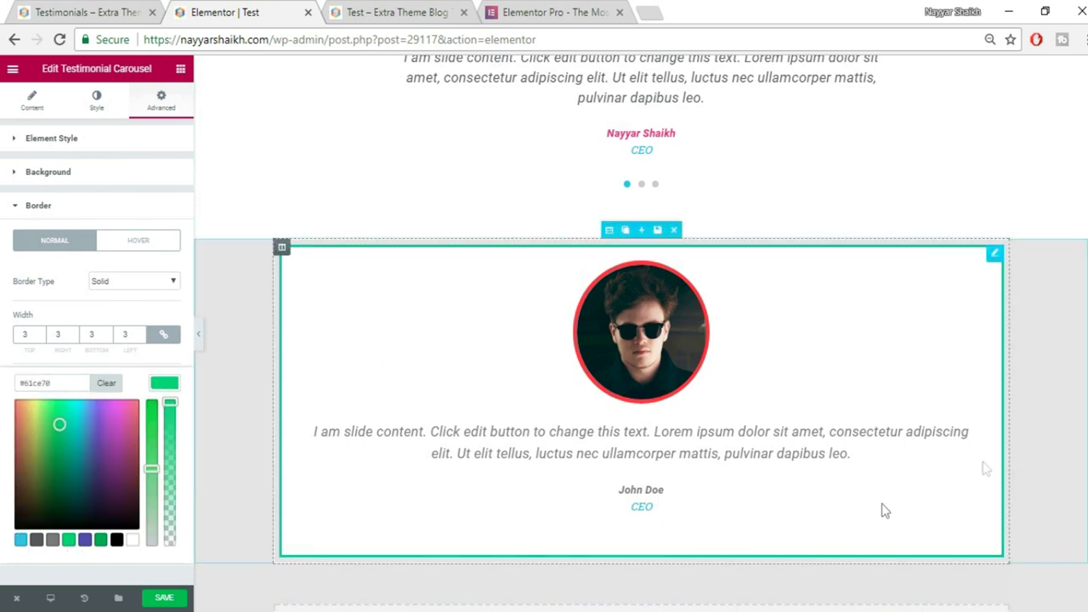
left_click(177, 387)
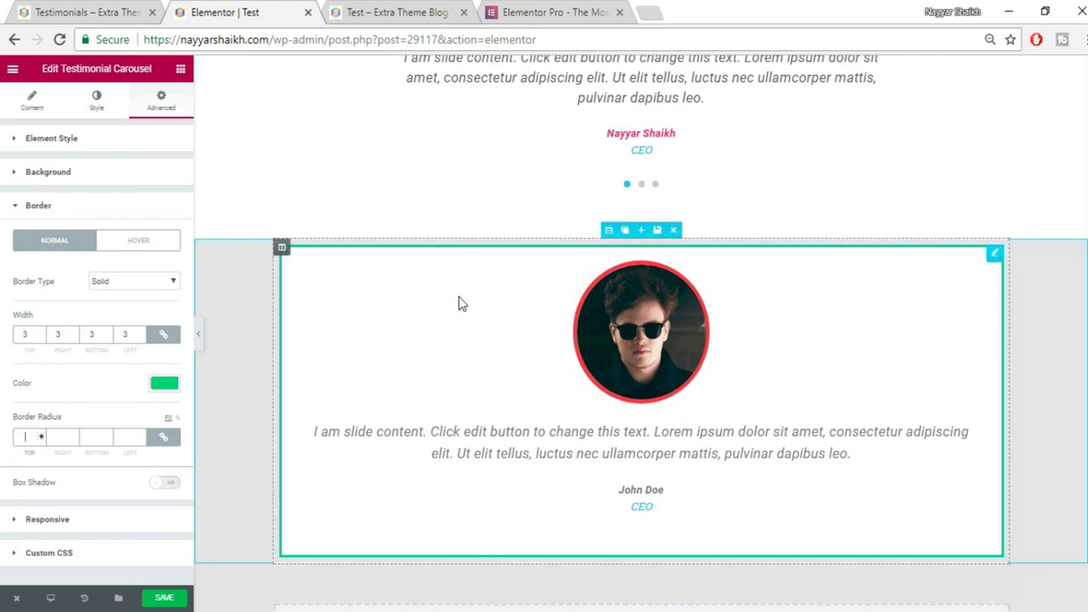
type("50")
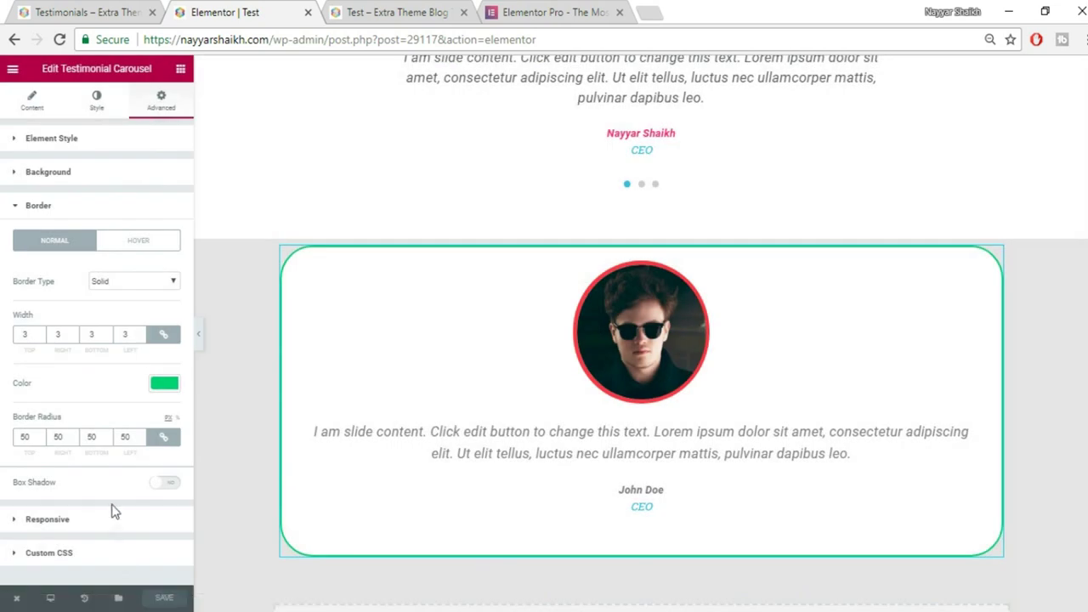
left_click(62, 206)
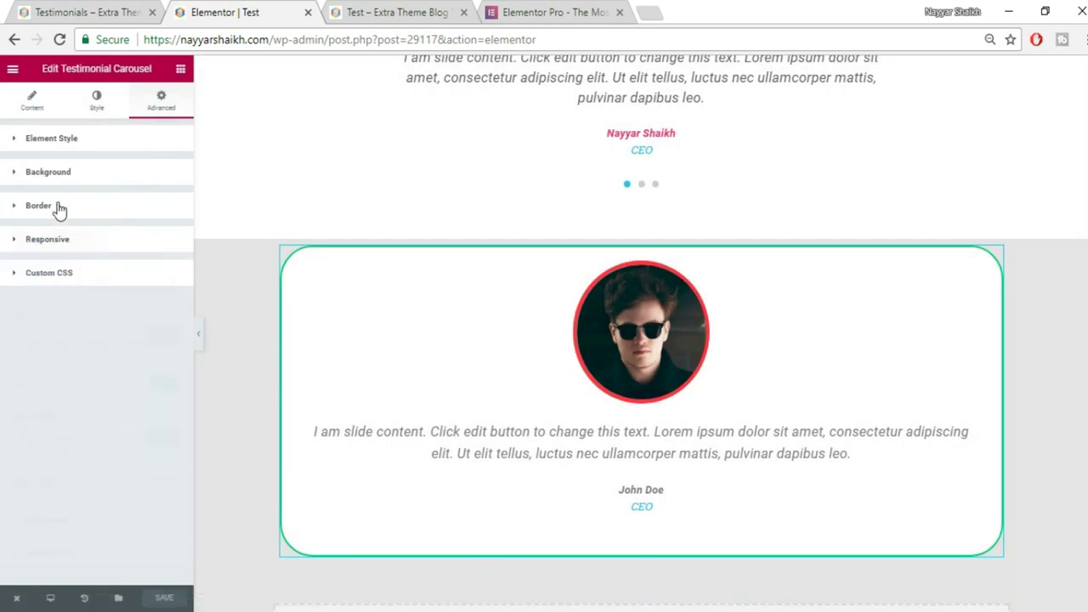
Set the card's entrance animation to Fade In Left, then duplicate its column.
left_click(88, 149)
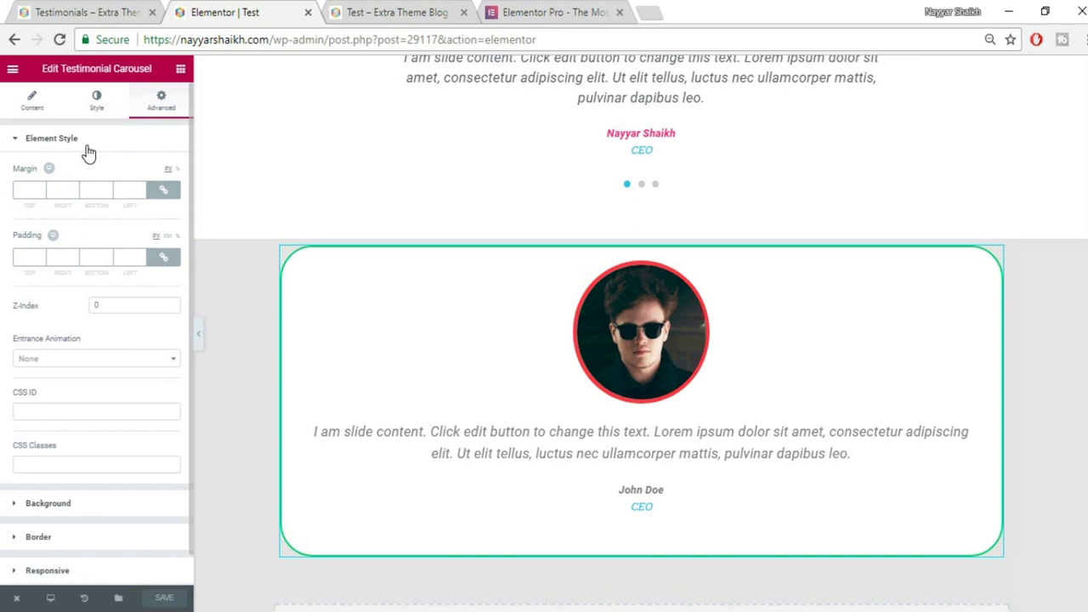
left_click(92, 357)
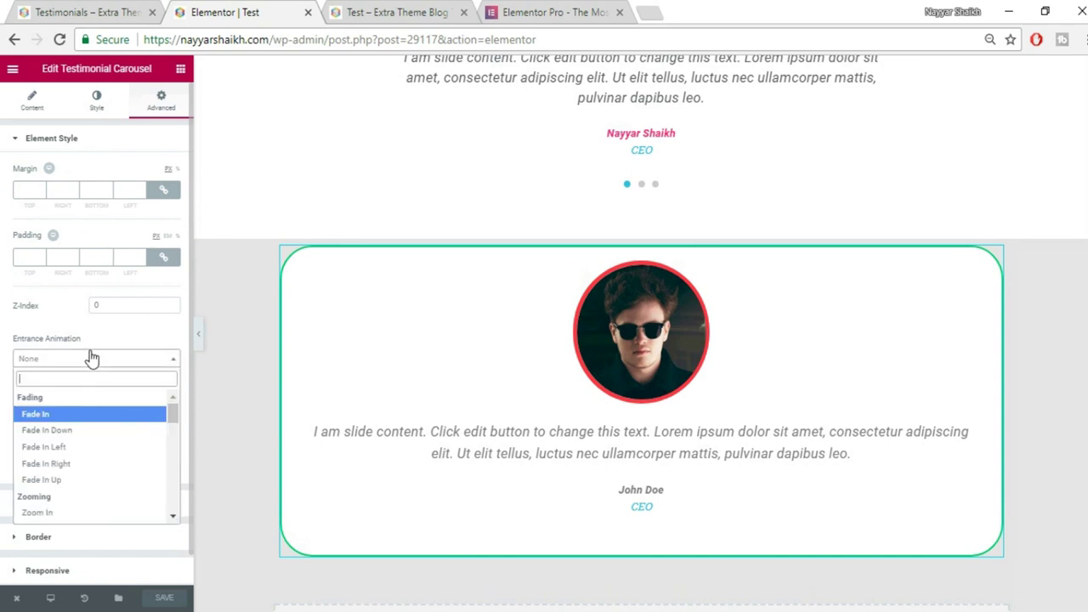
left_click(88, 449)
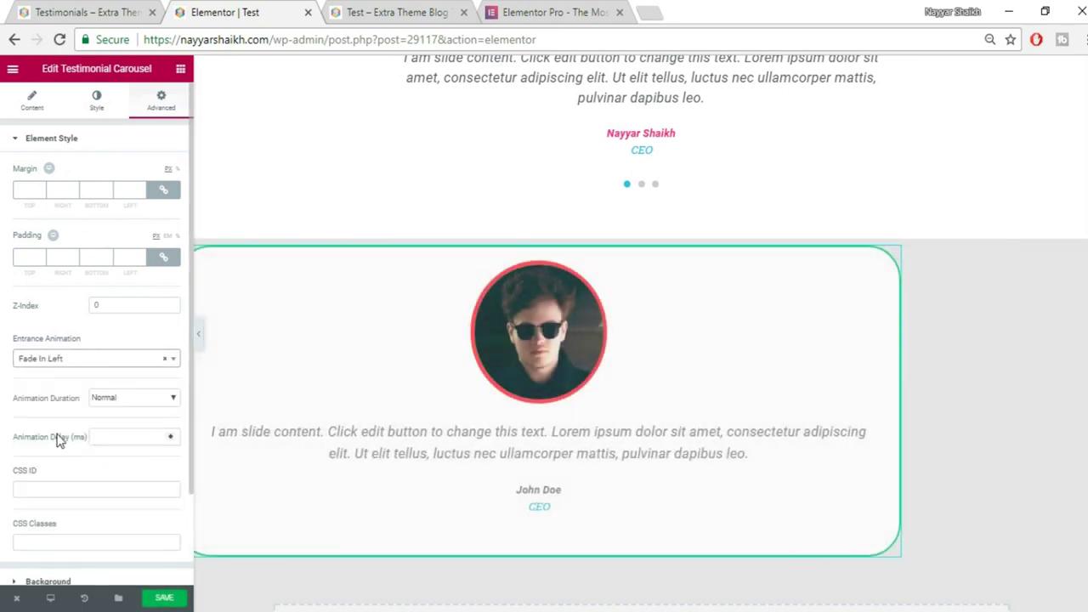
mouse_move(299, 255)
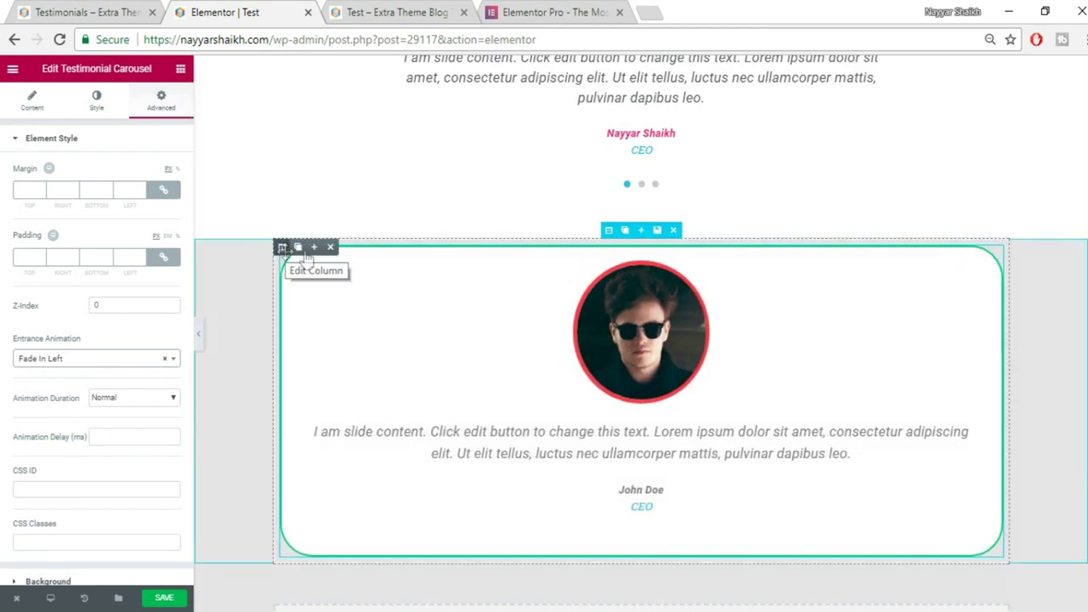
left_click(298, 255)
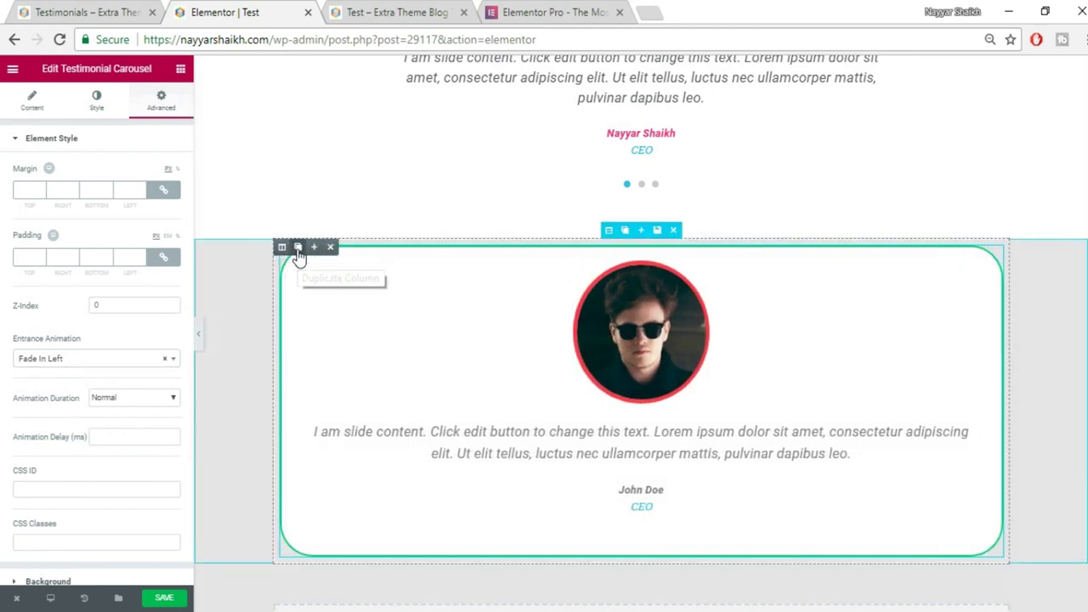
Duplicate the column for a third card and set the middle card to Fade In Right.
left_click(299, 255)
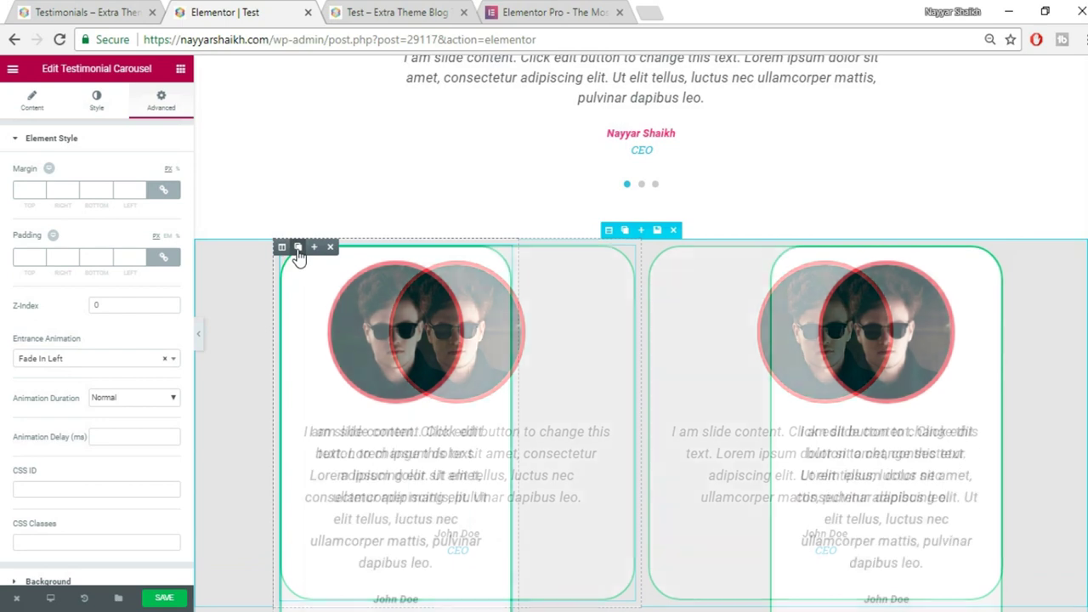
scroll(1045, 323, "down", 1)
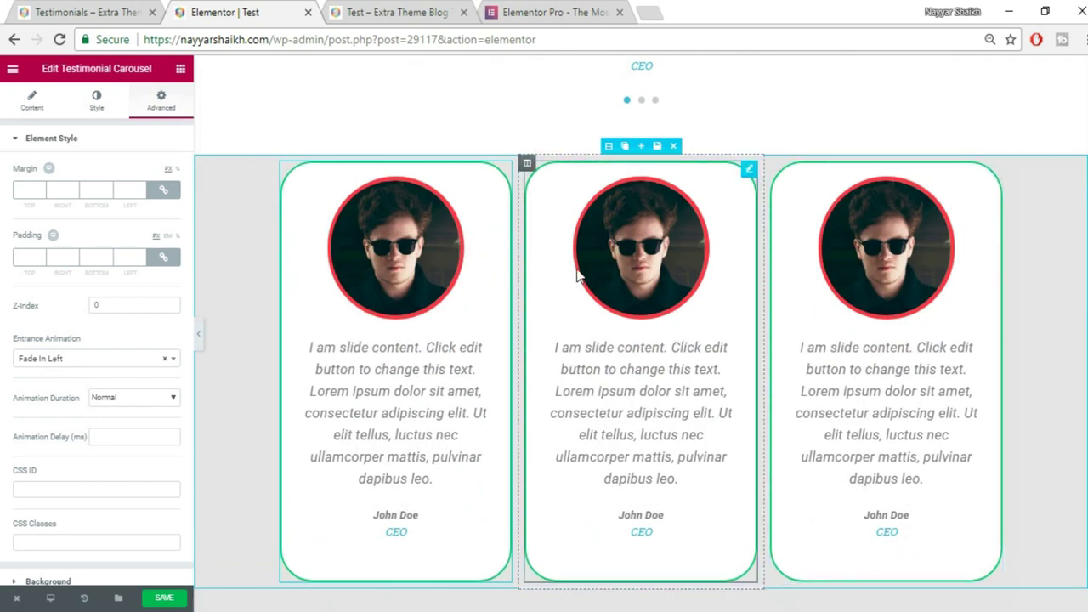
left_click(623, 271)
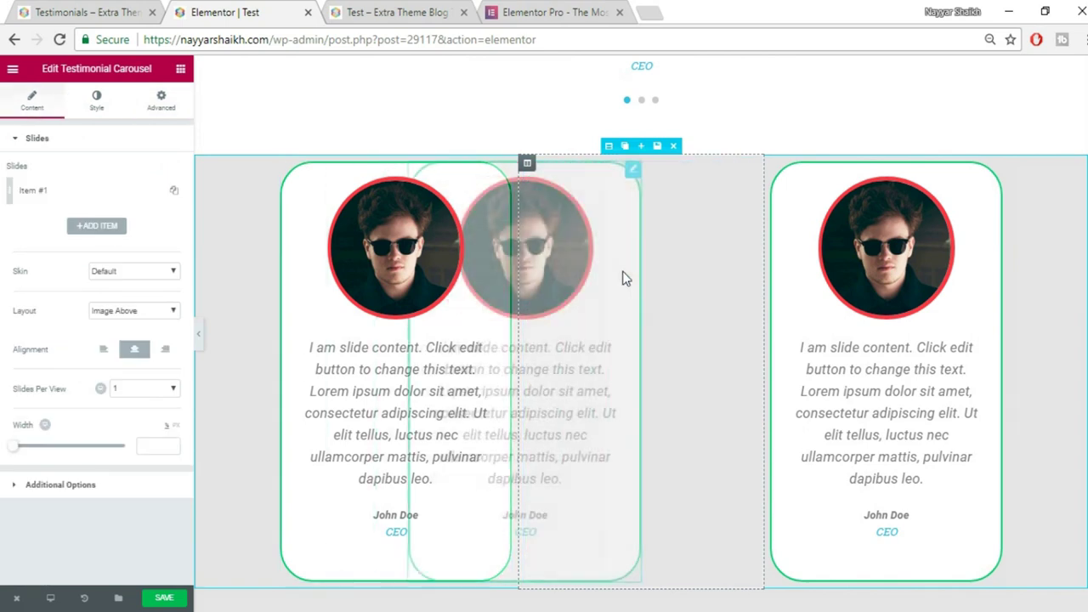
left_click(169, 101)
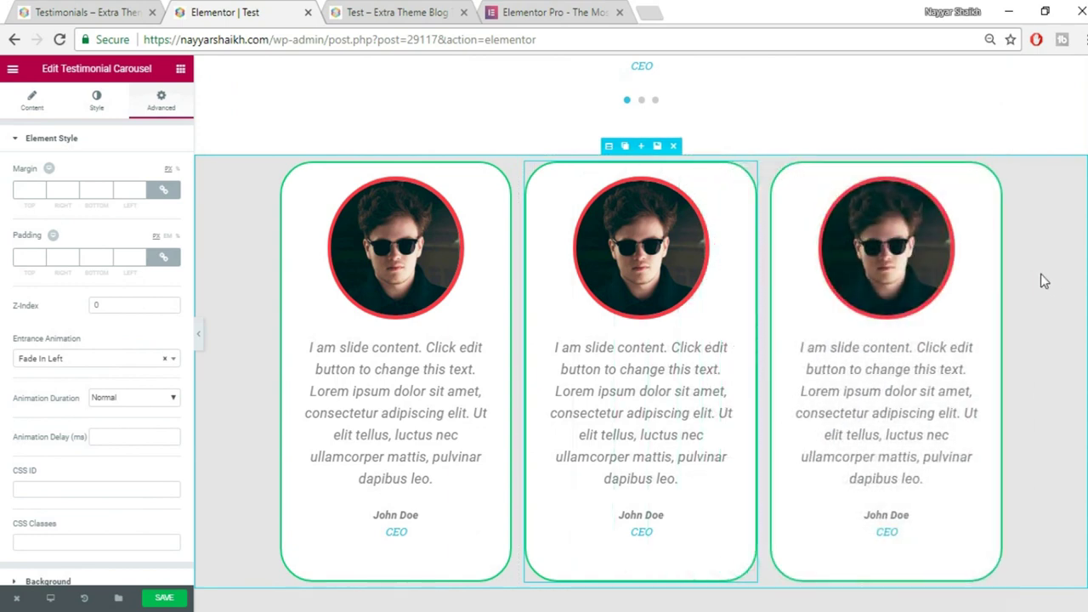
left_click(85, 360)
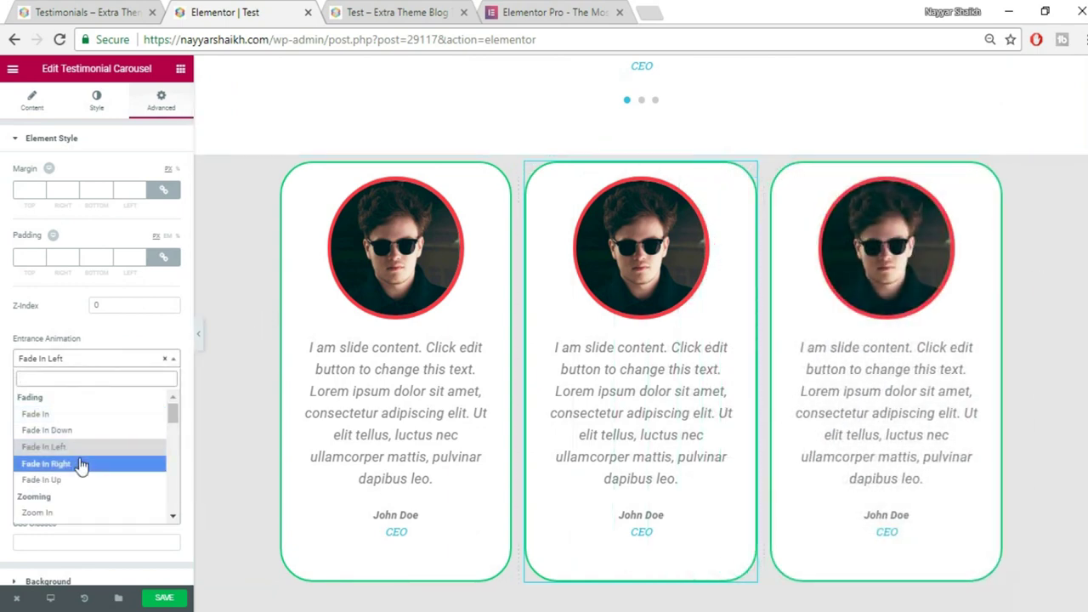
left_click(83, 465)
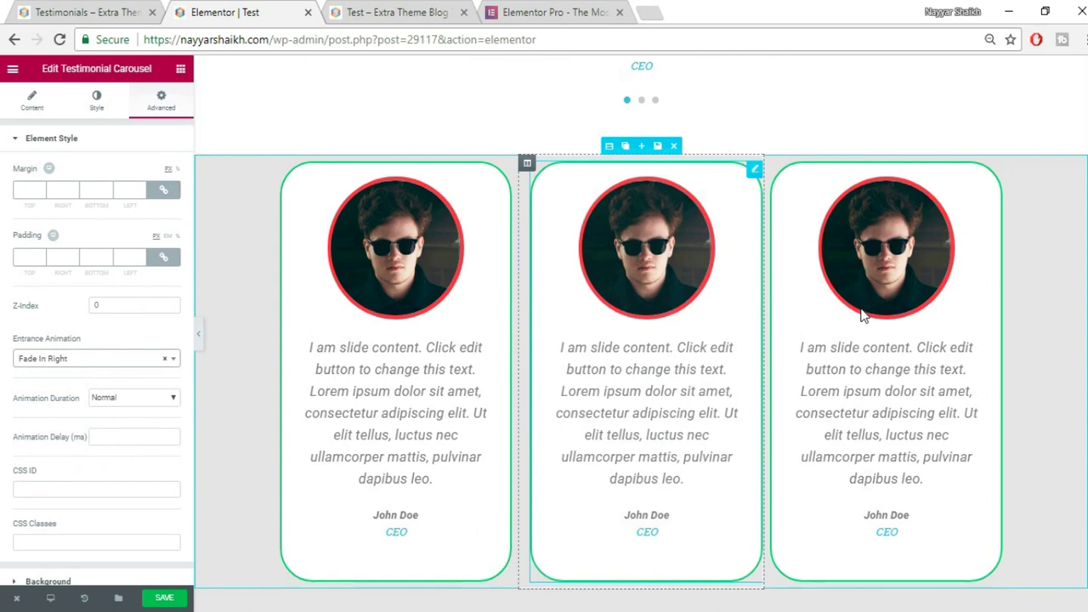
Set the right-hand card's entrance animation to Fade In Right.
left_click(863, 316)
left_click(159, 104)
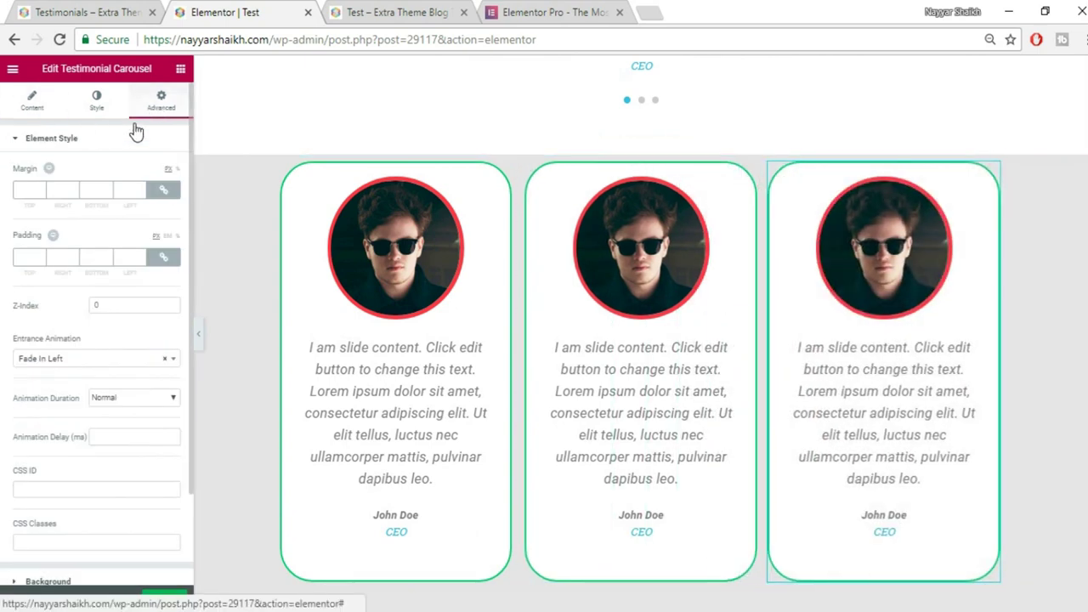
left_click(98, 367)
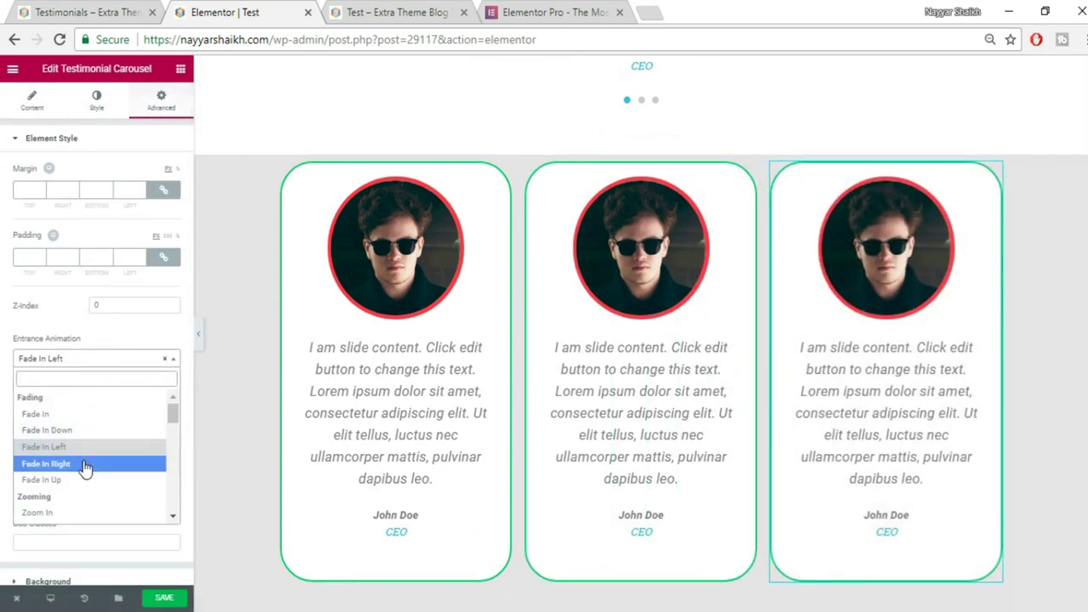
left_click(85, 463)
Change the middle card's entrance animation to Fade In Down.
left_click(601, 347)
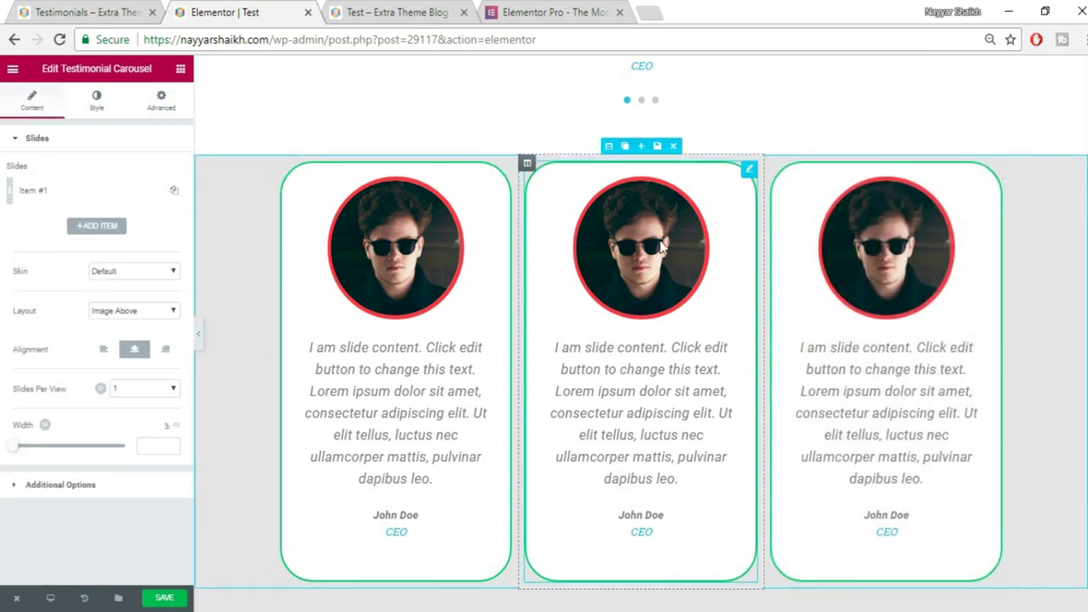
scroll(661, 312, "down", 1)
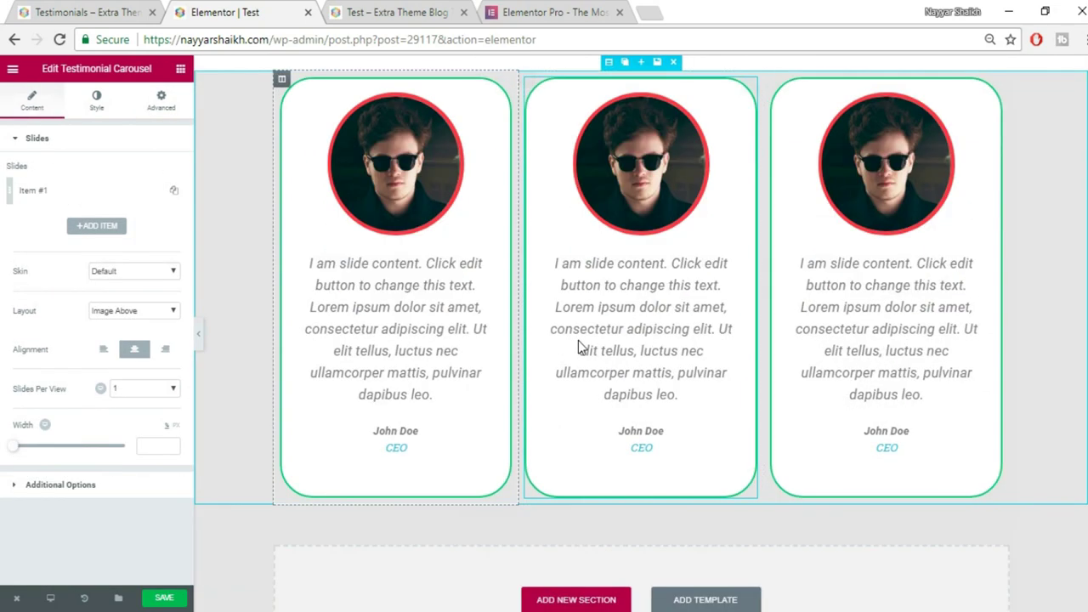
left_click(162, 102)
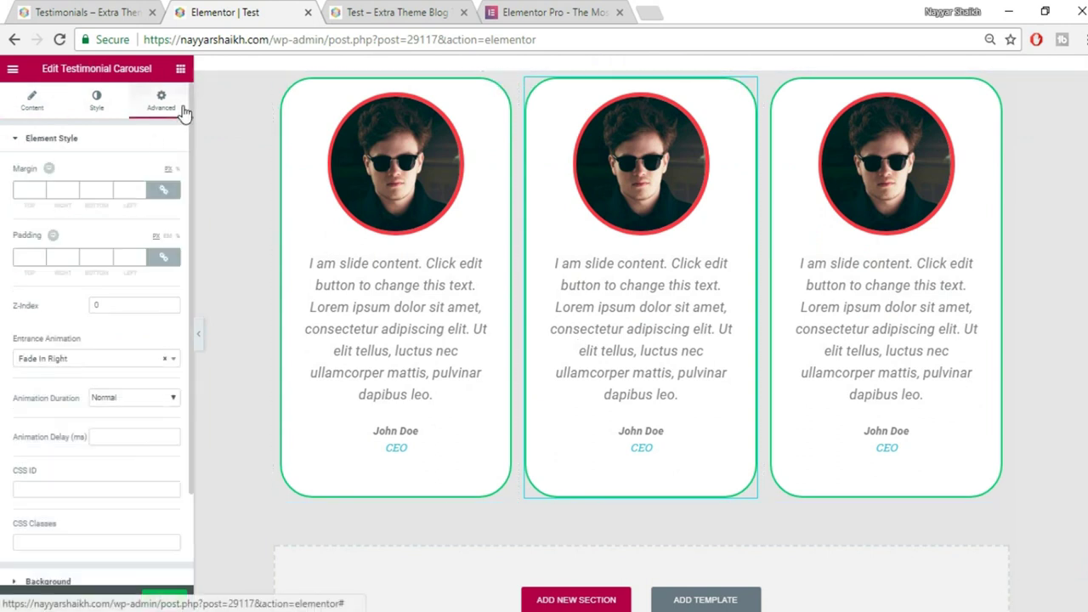
left_click(92, 360)
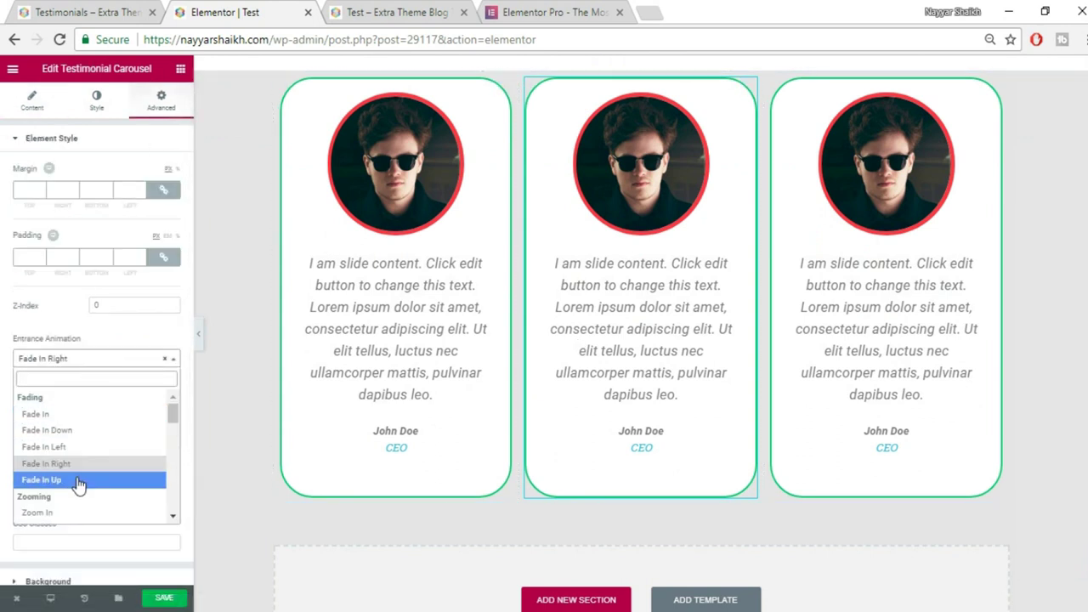
left_click(78, 431)
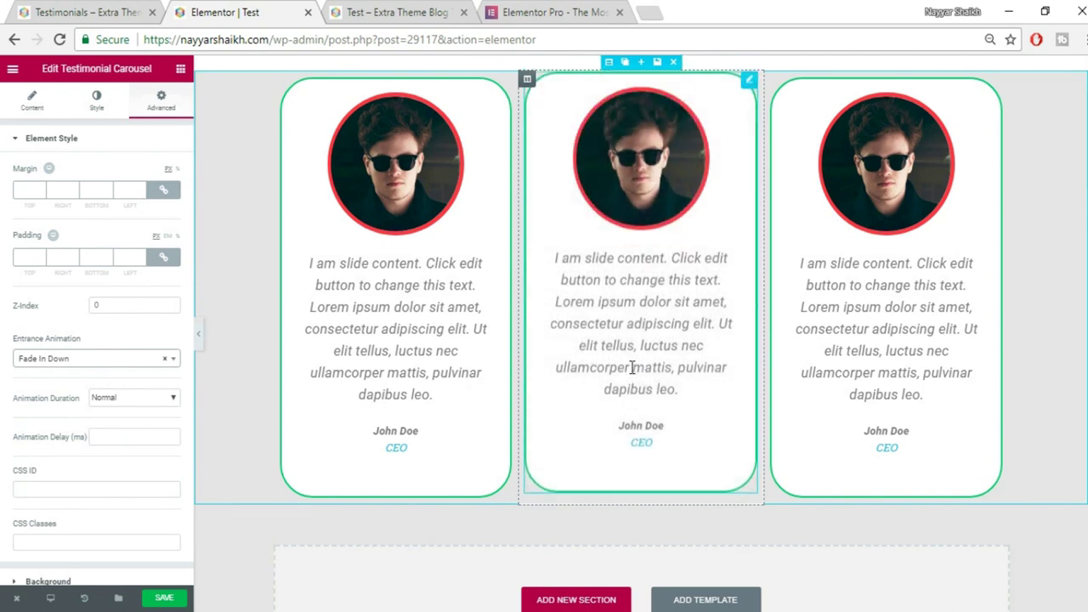
scroll(833, 298, "up", 1)
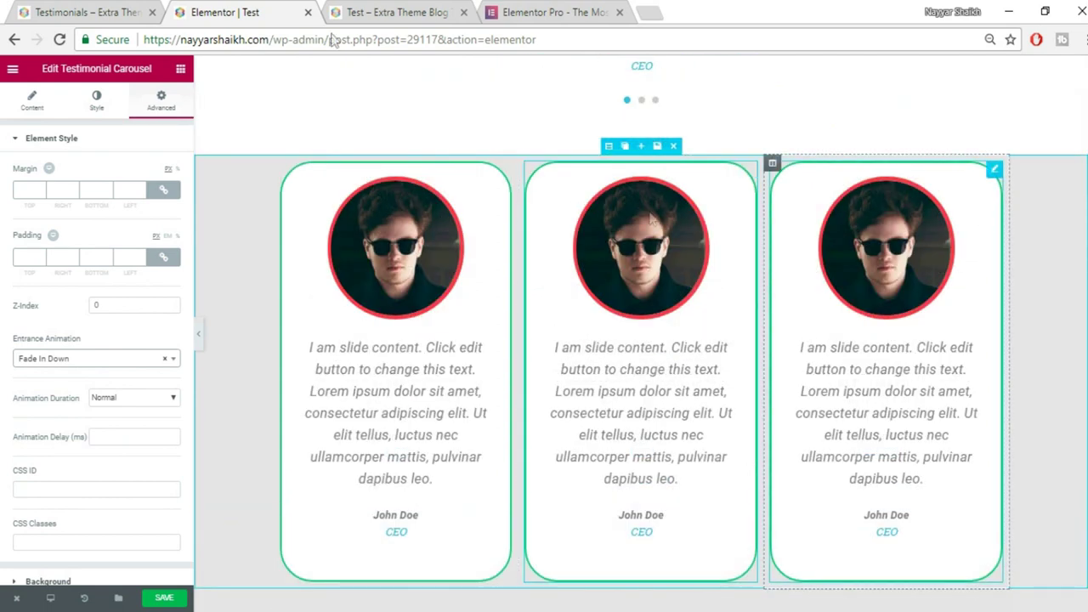
Compare the three-card layout against the live testimonials page.
left_click(61, 7)
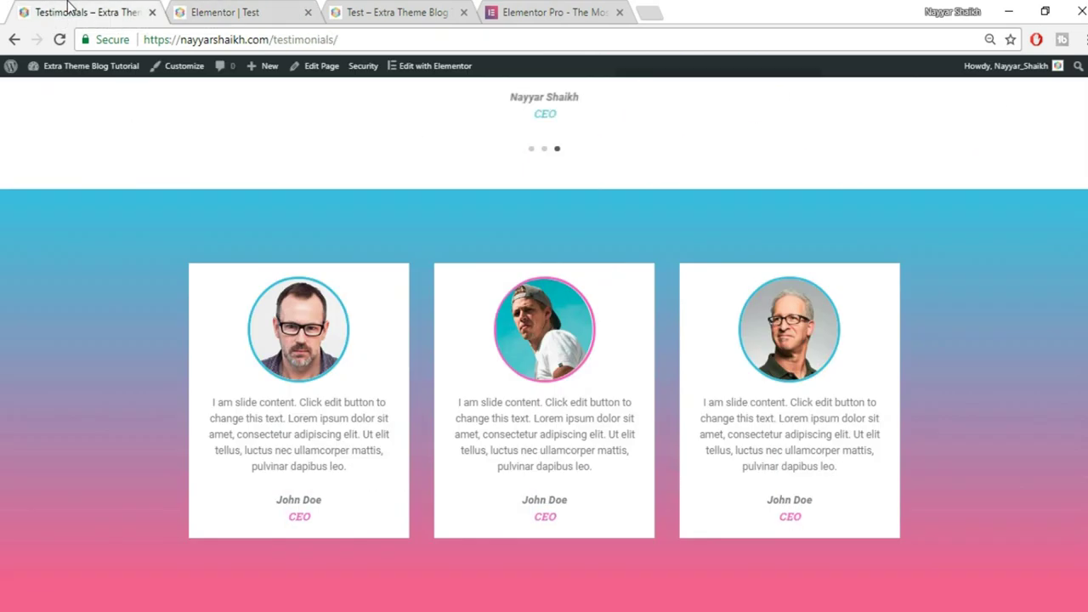
left_click(248, 11)
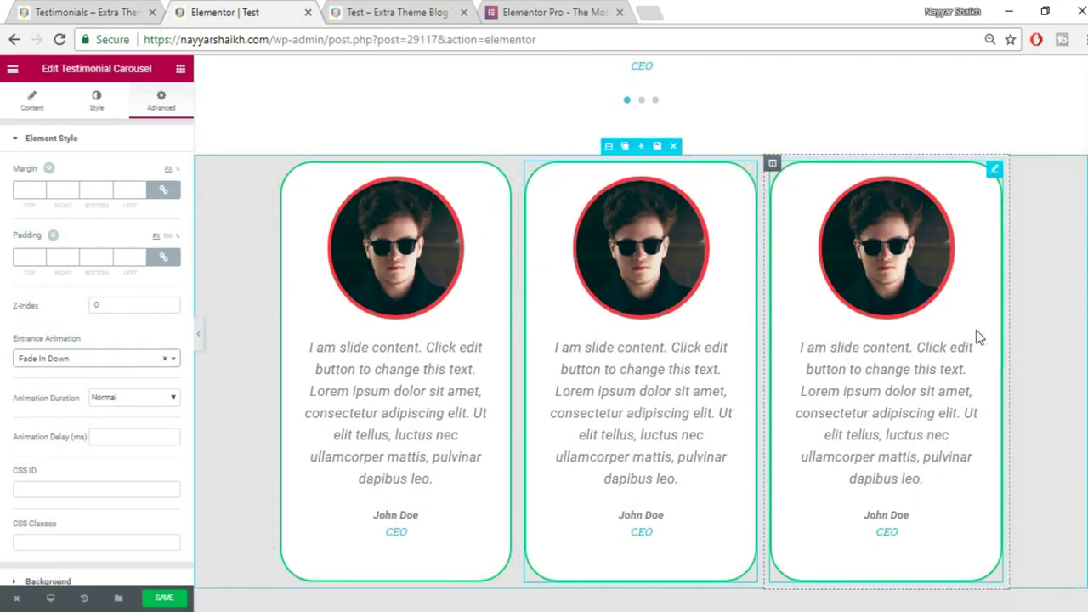
left_click(85, 12)
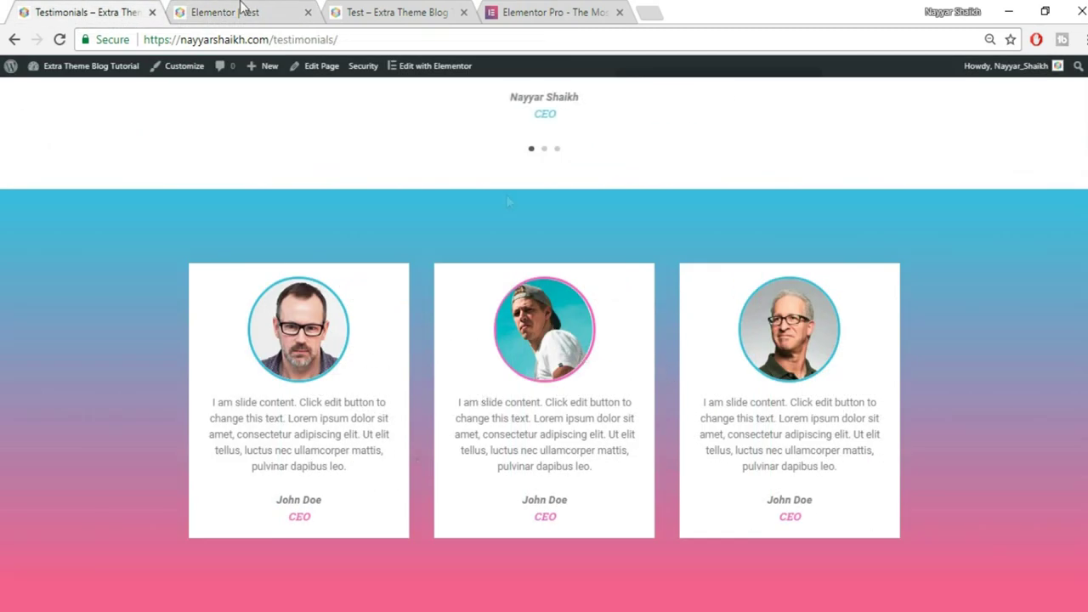
left_click(239, 10)
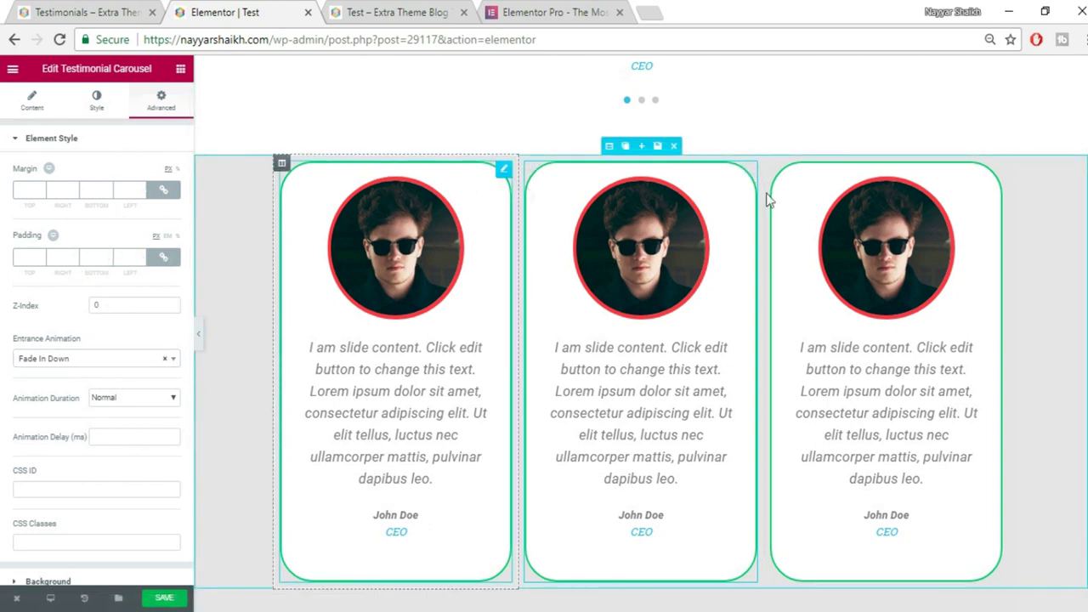
scroll(129, 436, "down", 2)
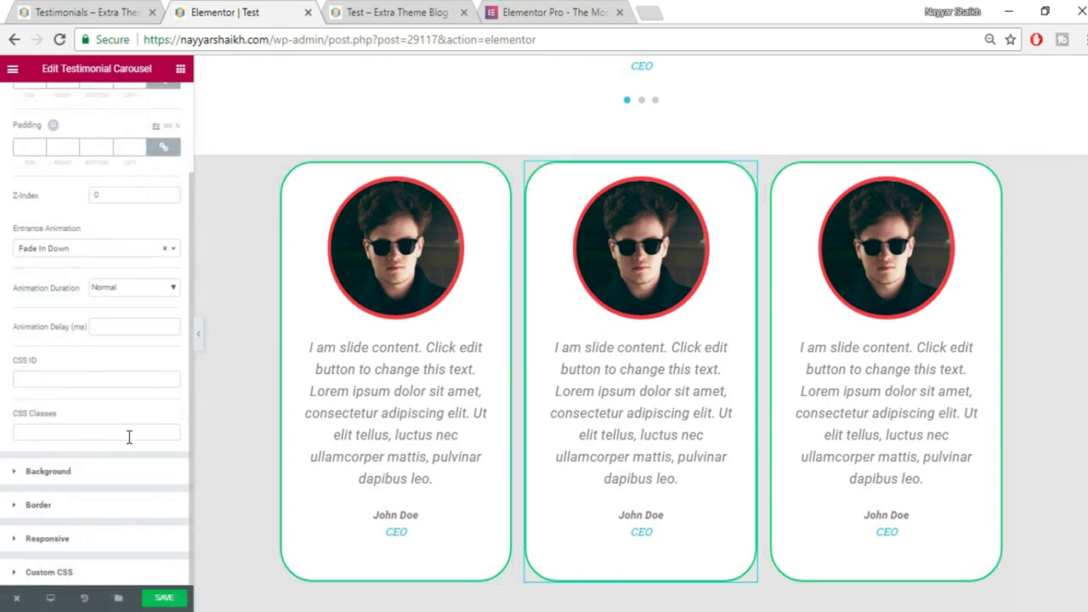
left_click(83, 506)
left_click(142, 284)
left_click(136, 301)
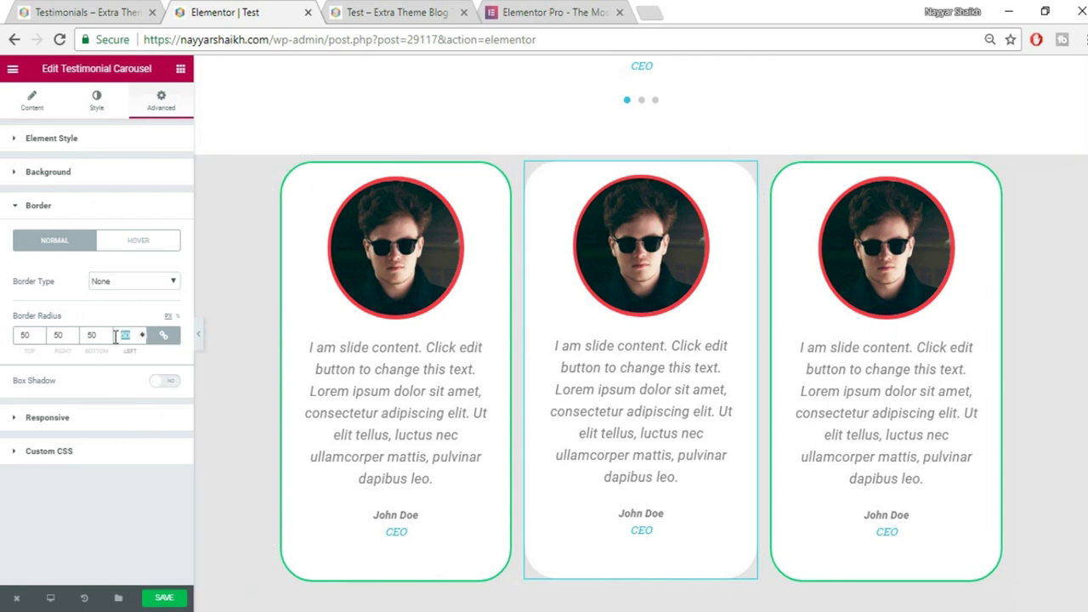
key("BackSpace")
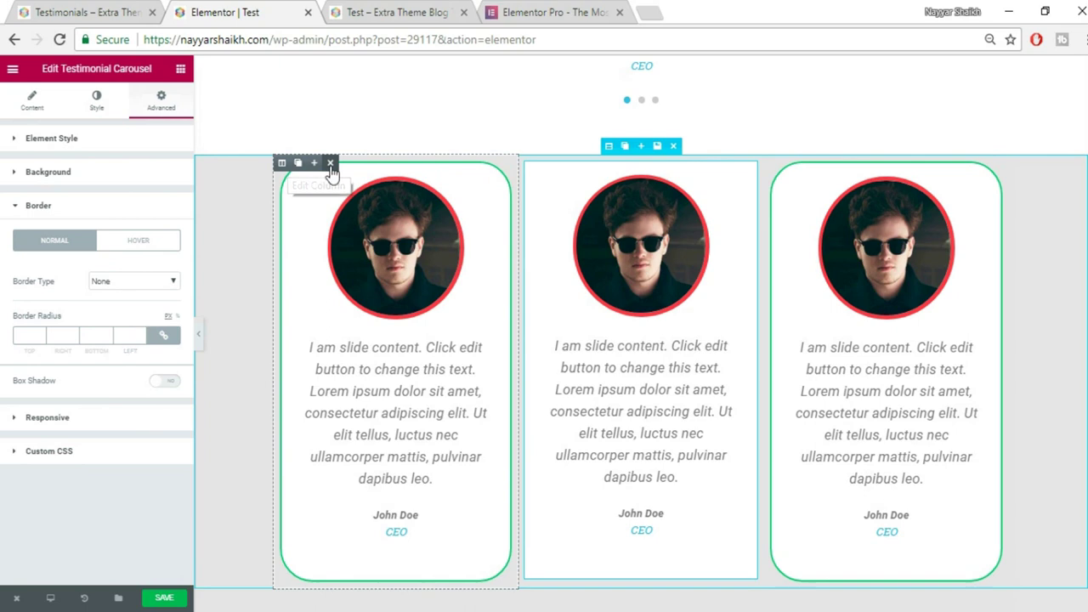
left_click(331, 162)
left_click(697, 163)
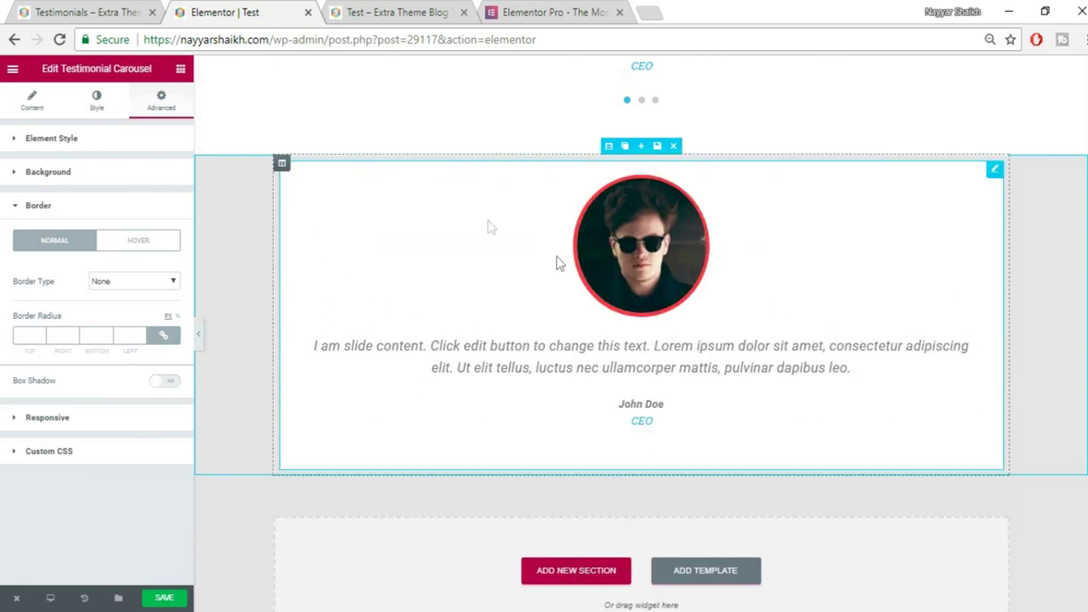
key("ctrl+shift+Tab")
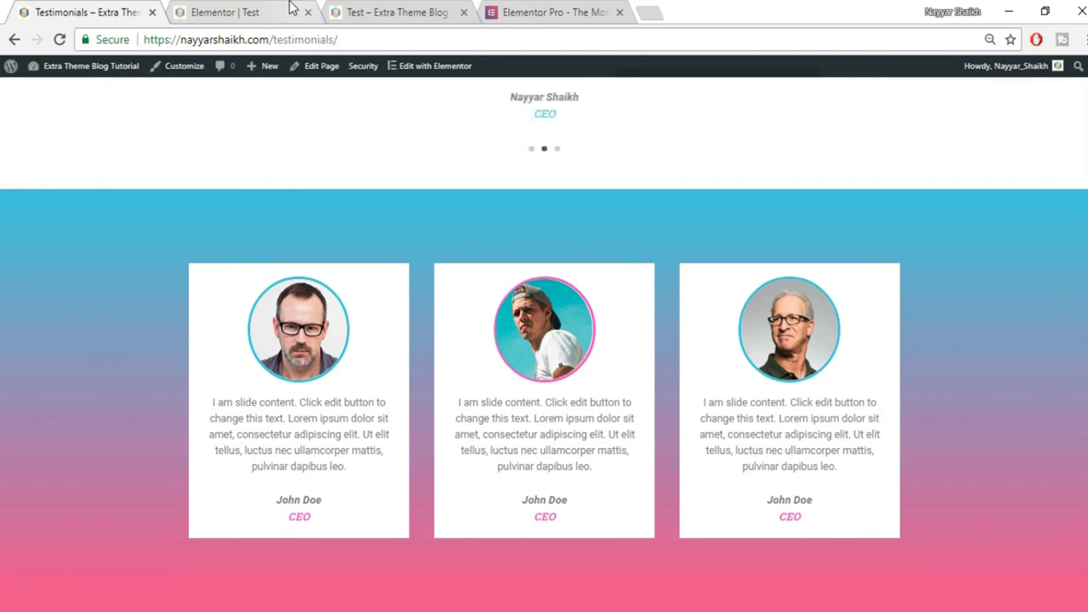
left_click(291, 8)
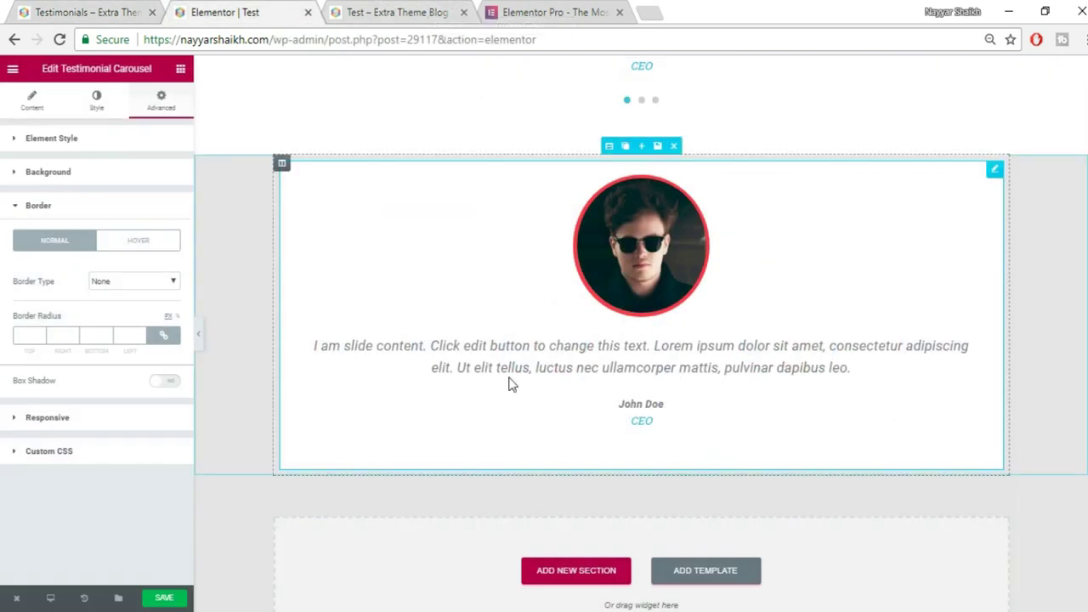
scroll(544, 393, "down", 1)
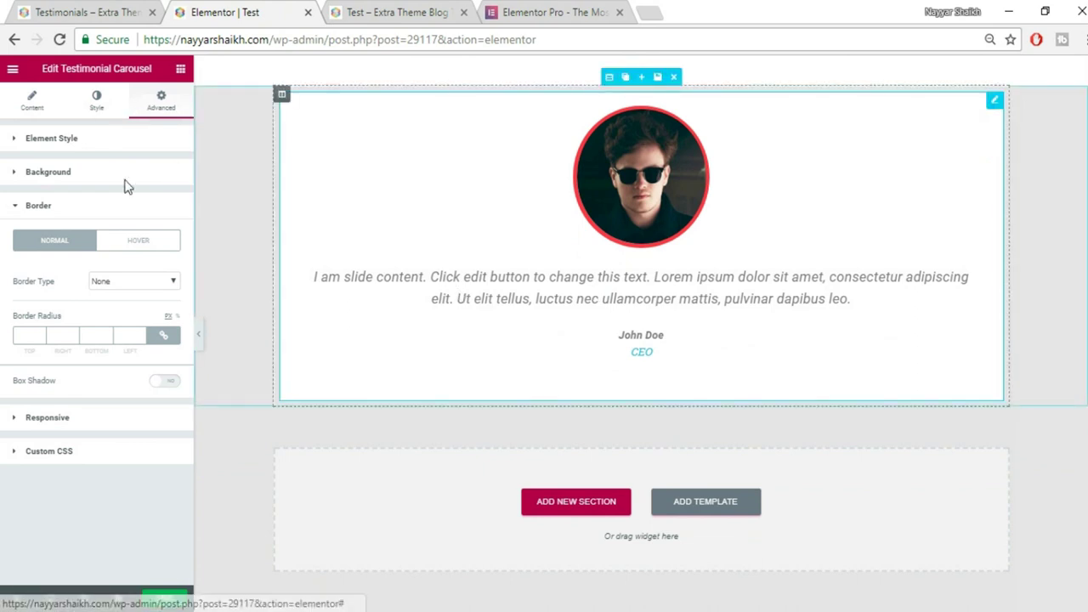
left_click(29, 102)
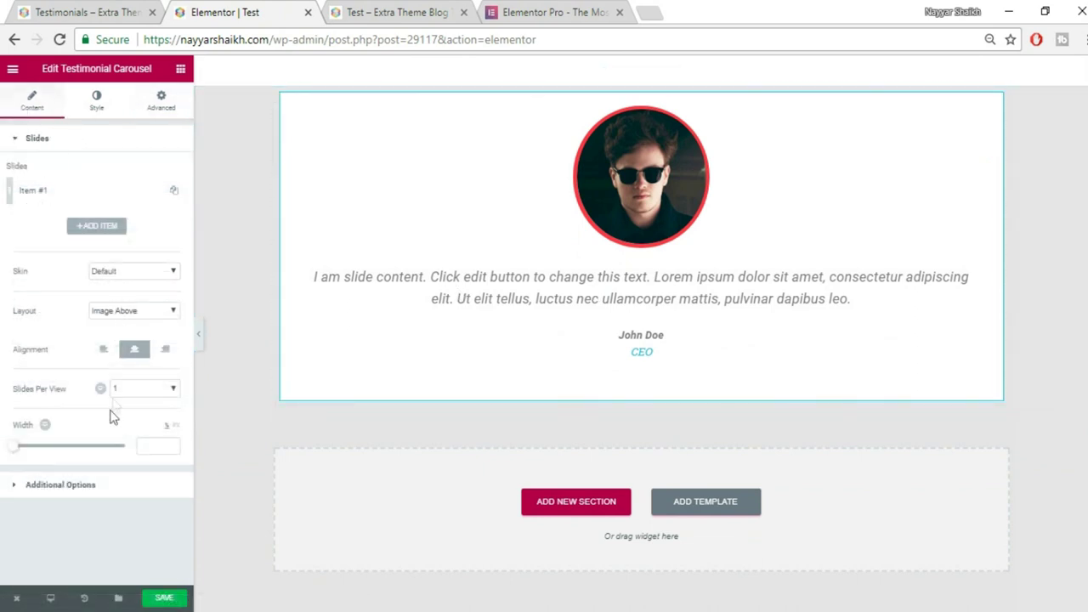
Set the testimonial content typography size to 18 px and save the page.
left_click(108, 111)
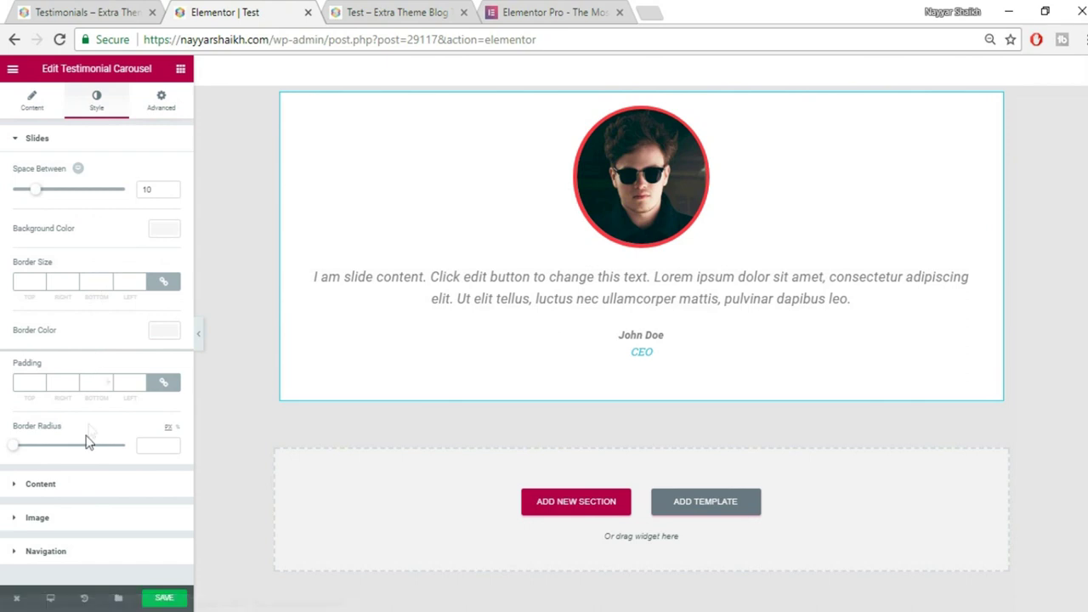
left_click(51, 484)
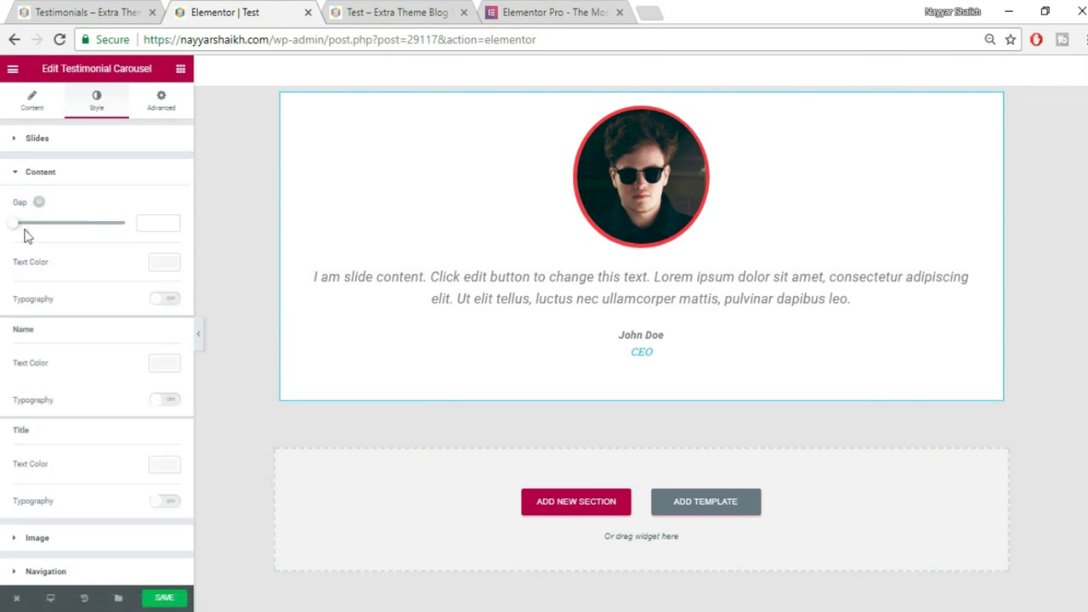
left_click(164, 301)
left_click_drag(19, 361, 26, 356)
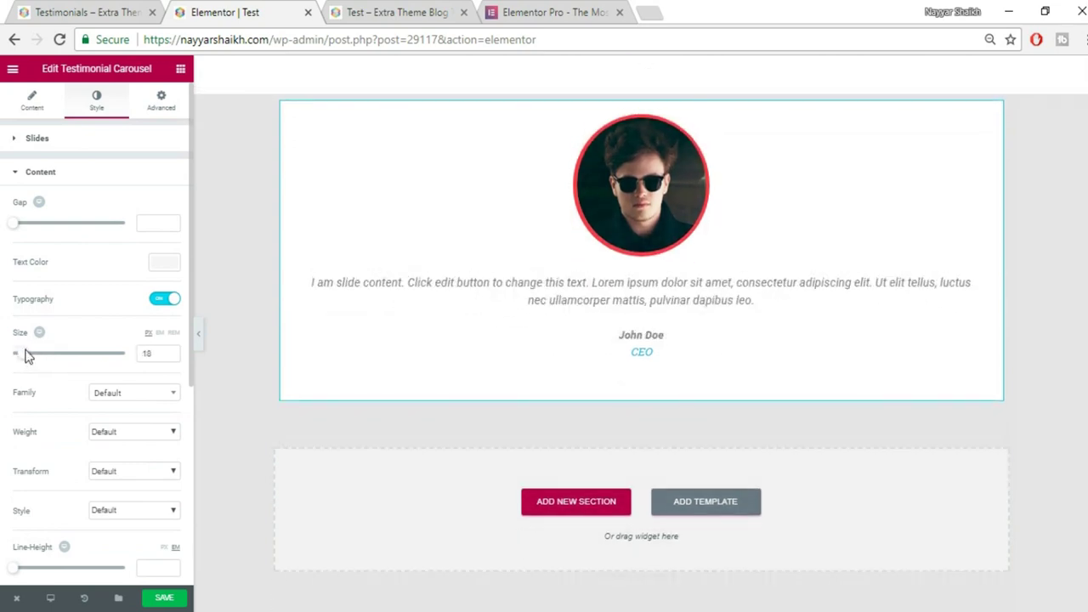
left_click(175, 598)
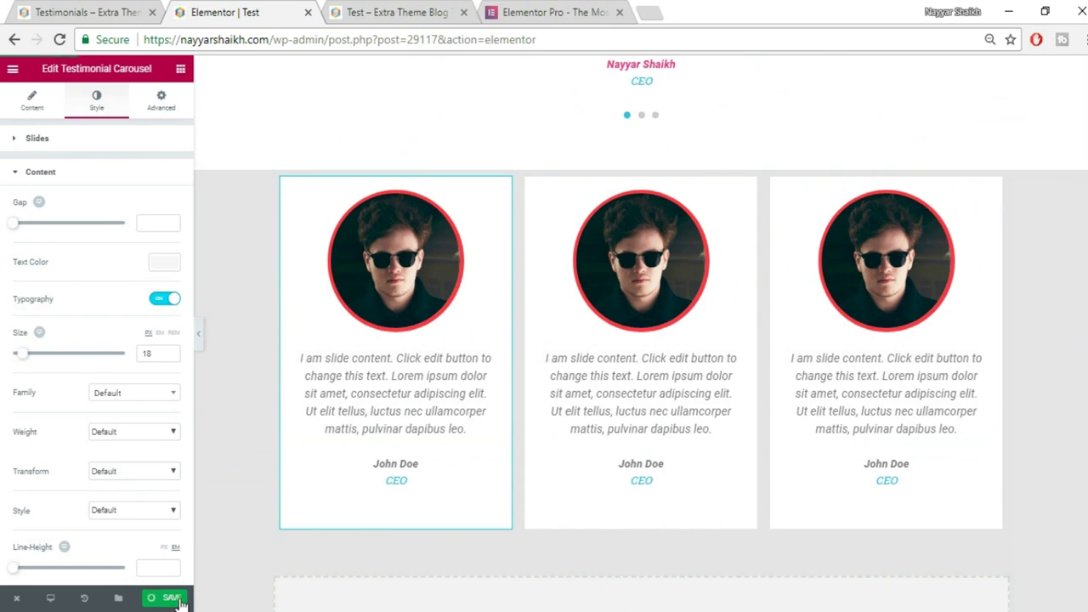
key("ctrl+s")
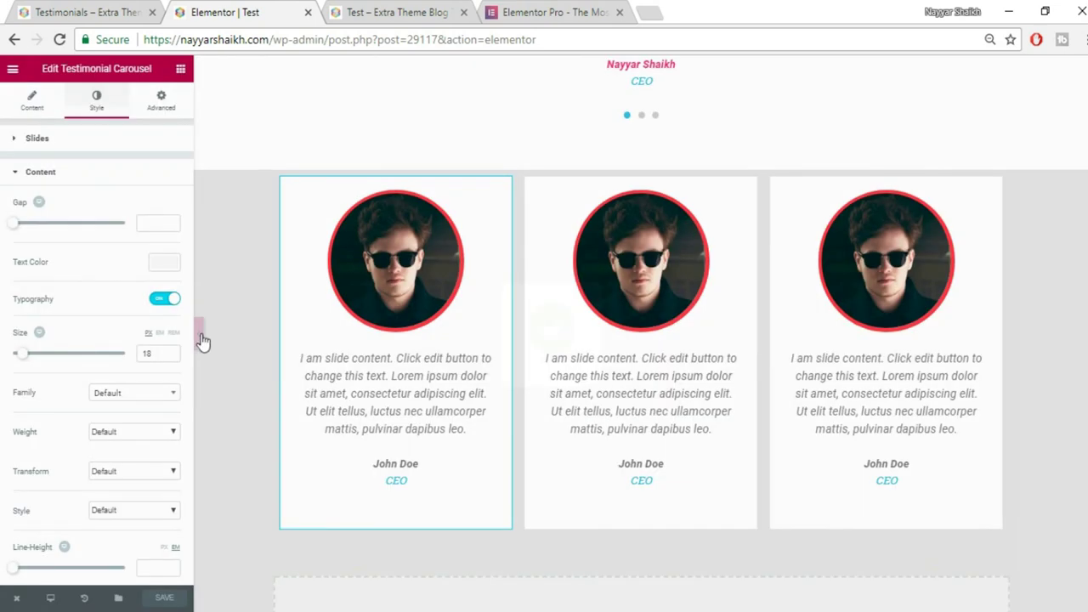
Check the full-width preview against the live reference, then select the cards' section for styling.
left_click(204, 336)
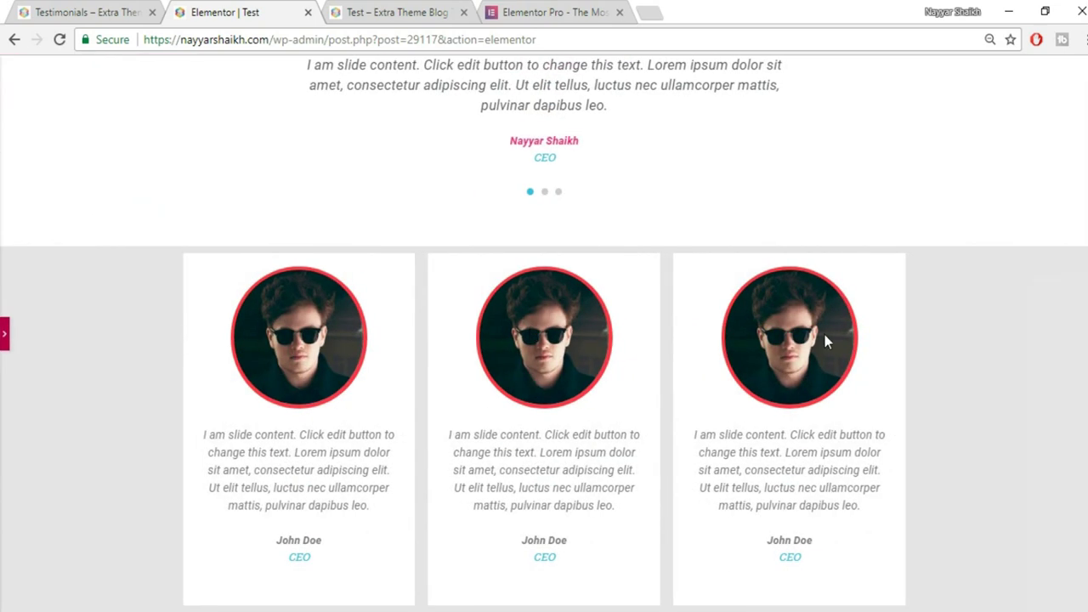
left_click(114, 7)
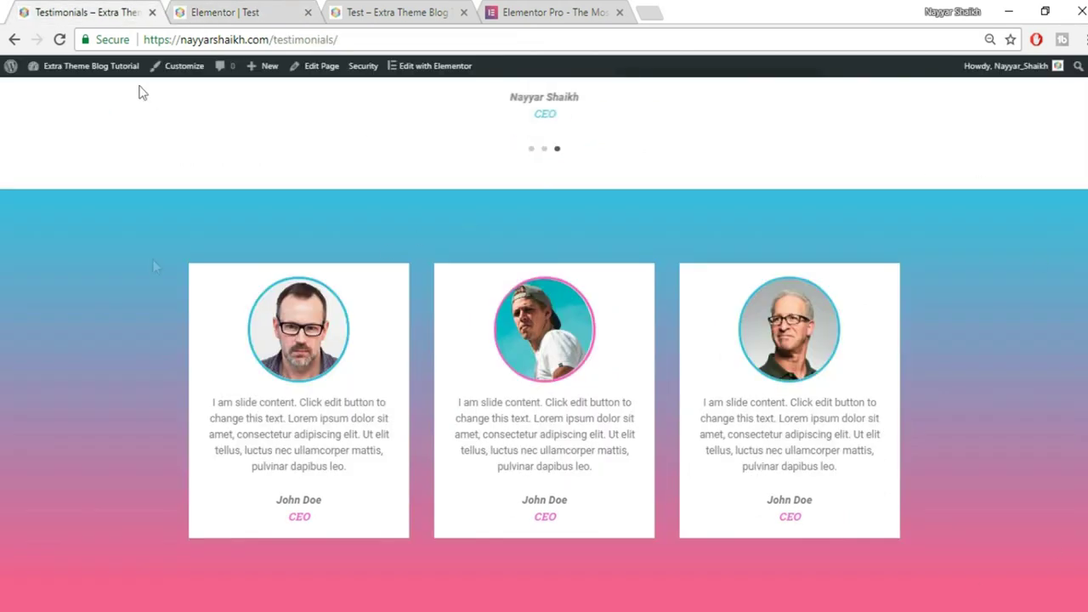
left_click(225, 10)
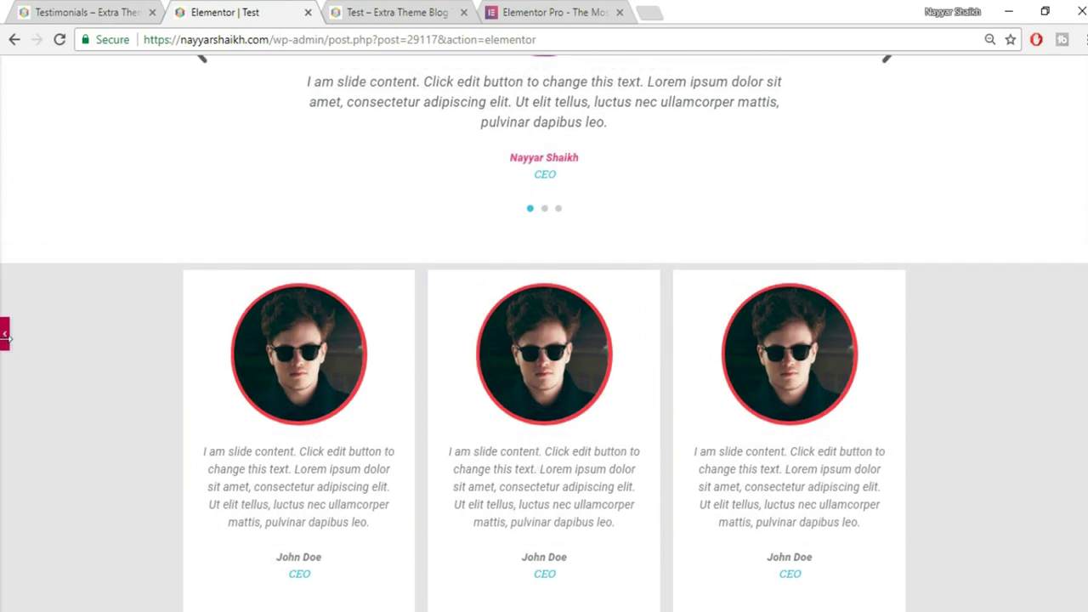
left_click(6, 340)
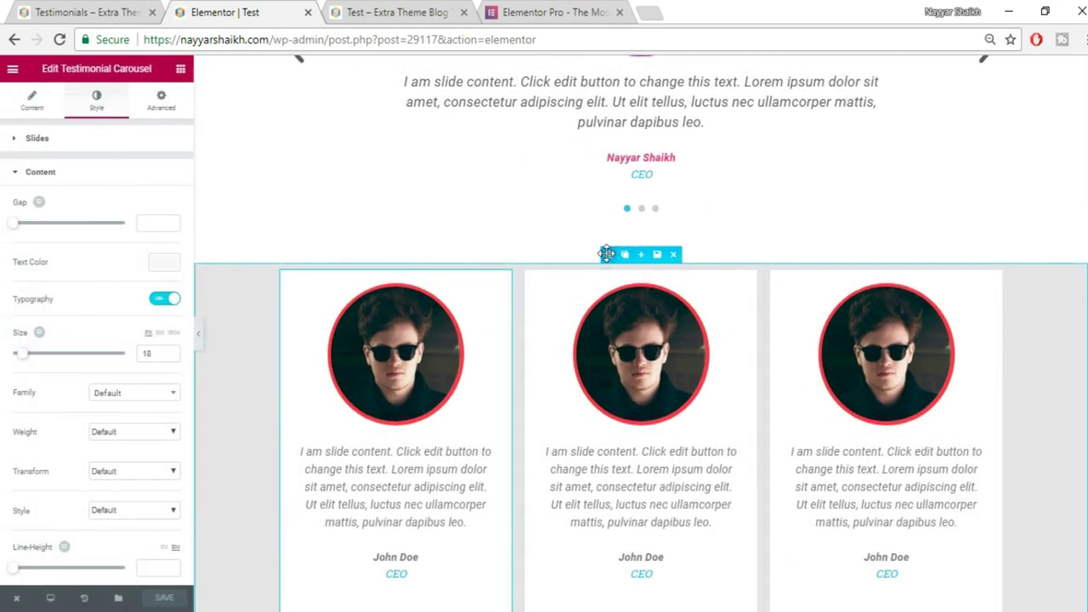
left_click(610, 255)
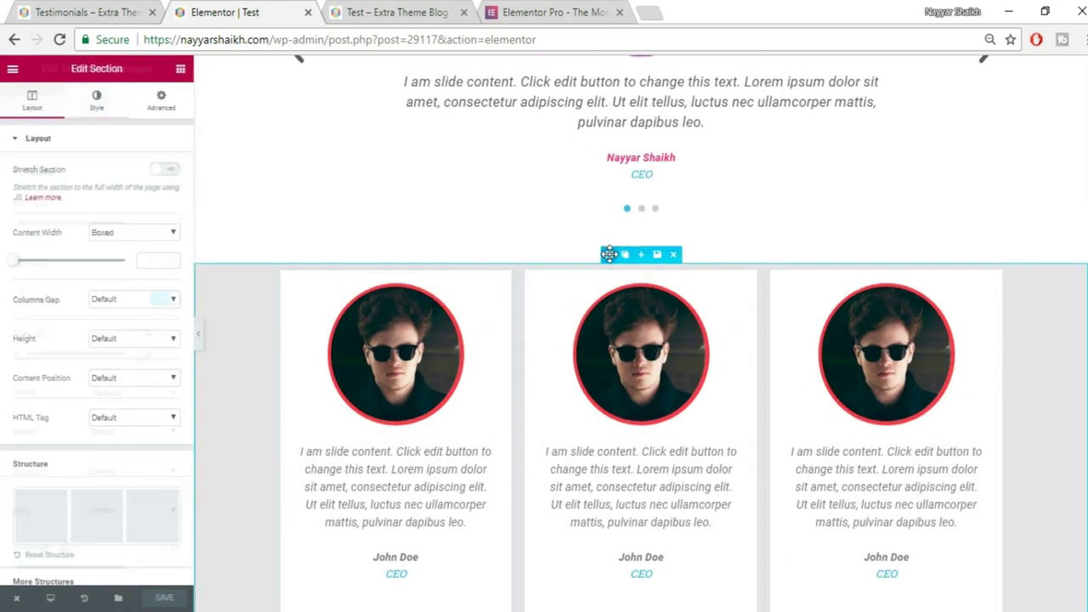
left_click(97, 107)
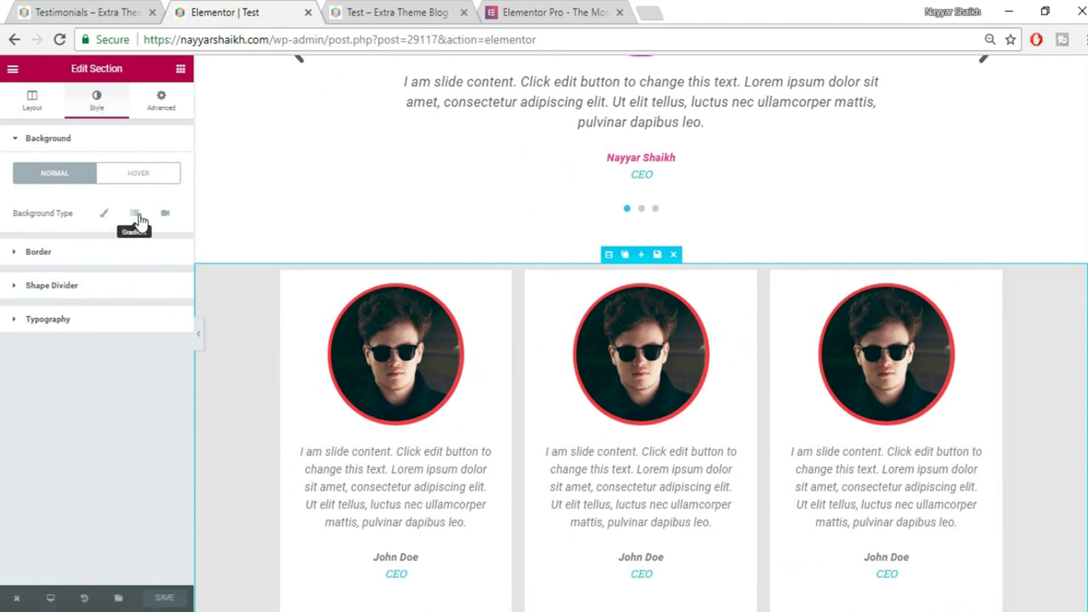
Switch the section background to Gradient with light blue #6ec1e4 as the first colour.
left_click(136, 216)
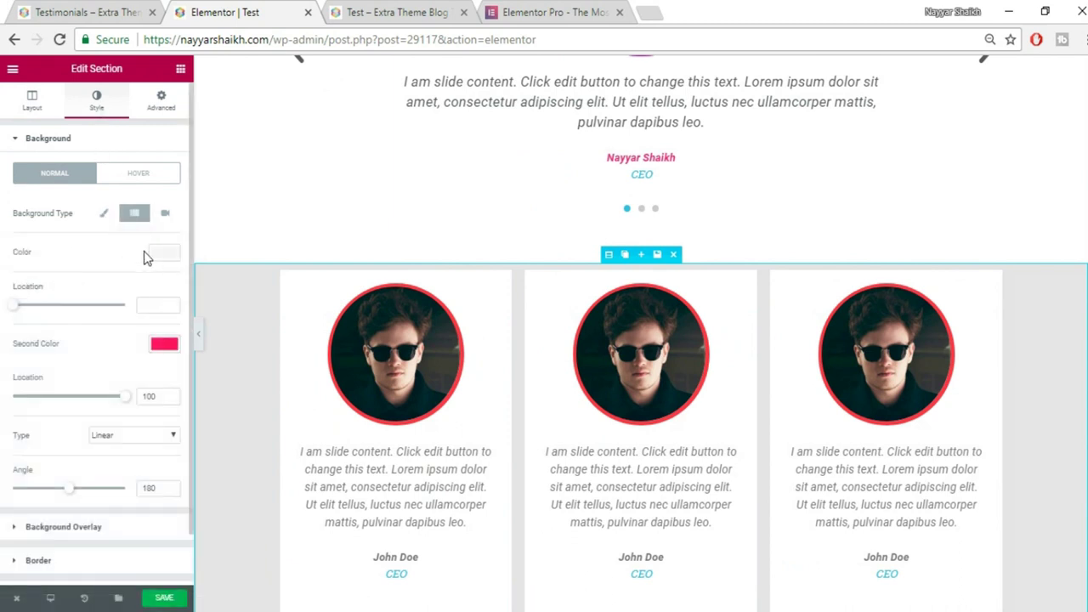
left_click(170, 257)
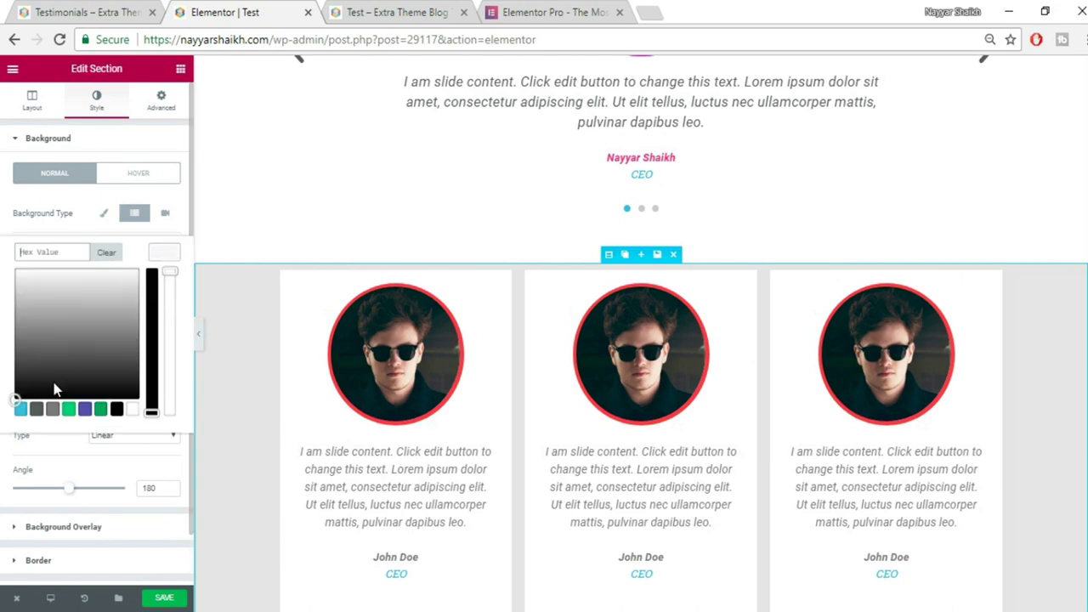
left_click(21, 411)
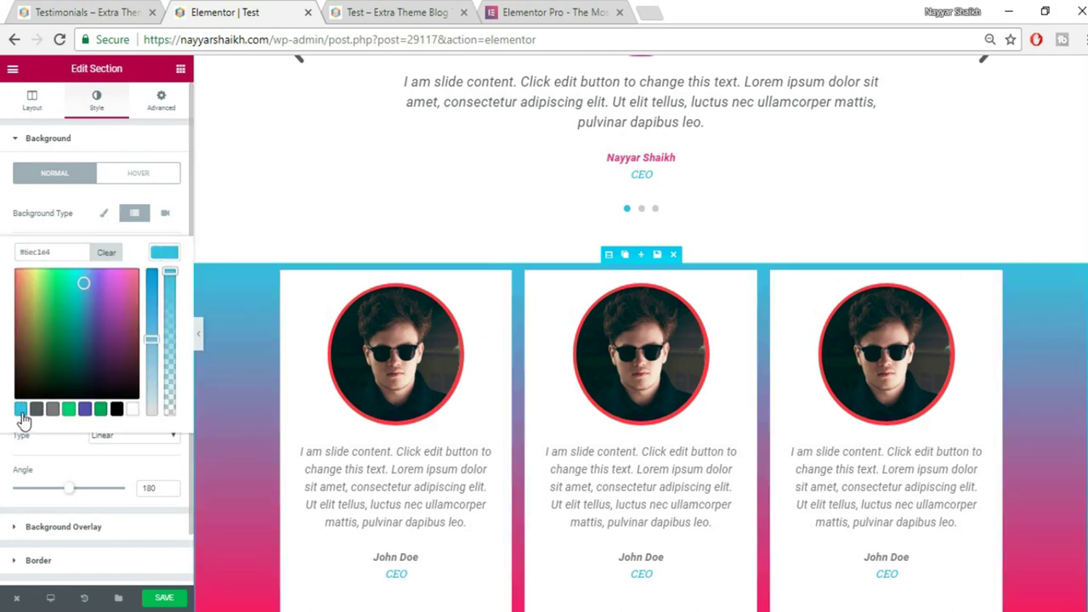
left_click(164, 253)
scroll(1073, 382, "down", 3)
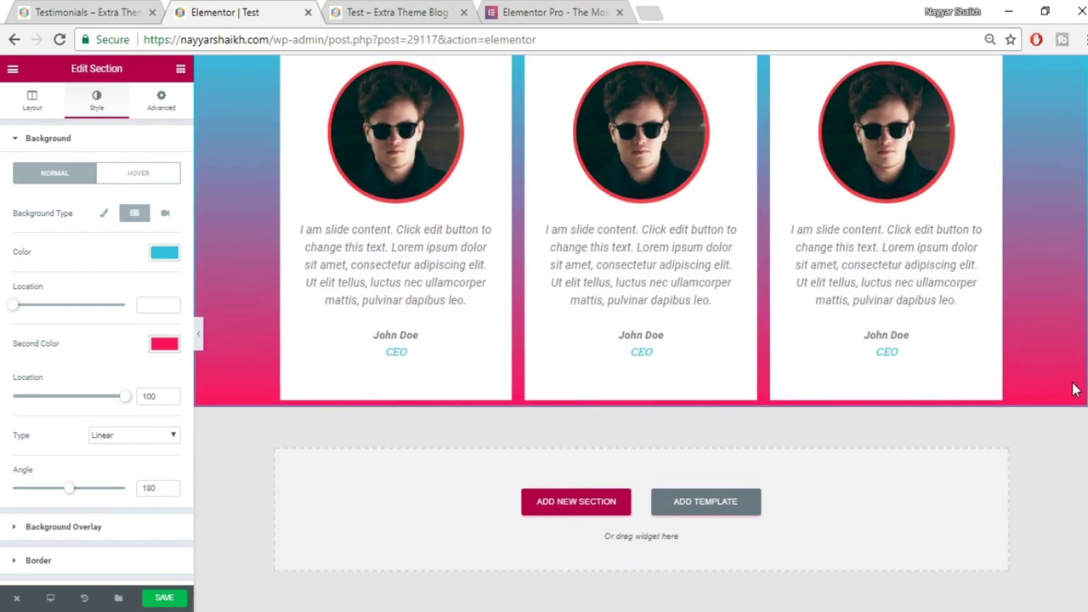
scroll(1073, 389, "up", 1)
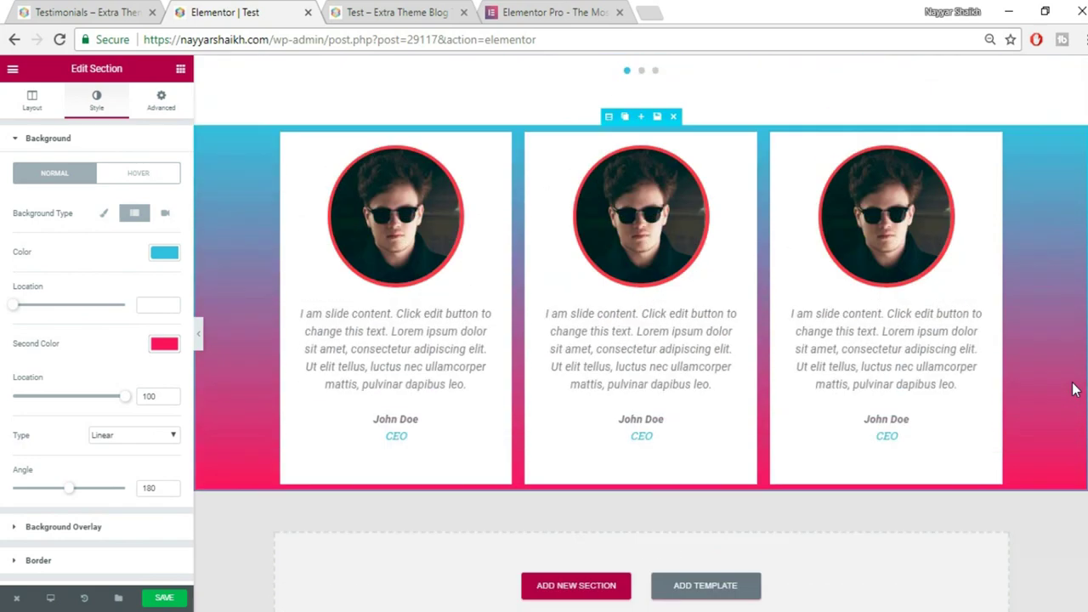
Set linked 50 section padding, lower the pink second colour's alpha, and save.
left_click(161, 102)
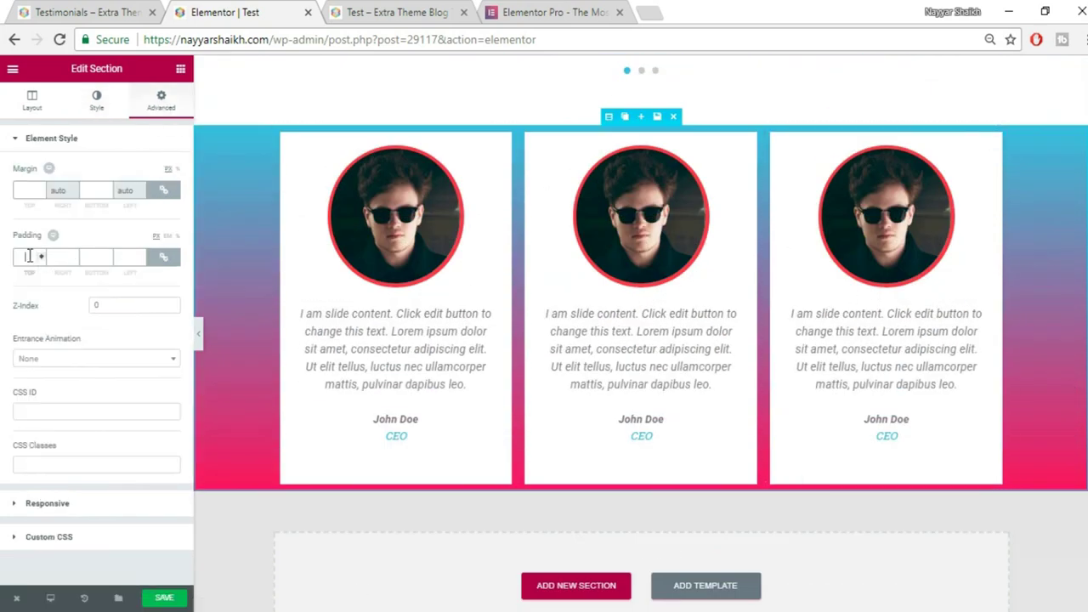
type("50")
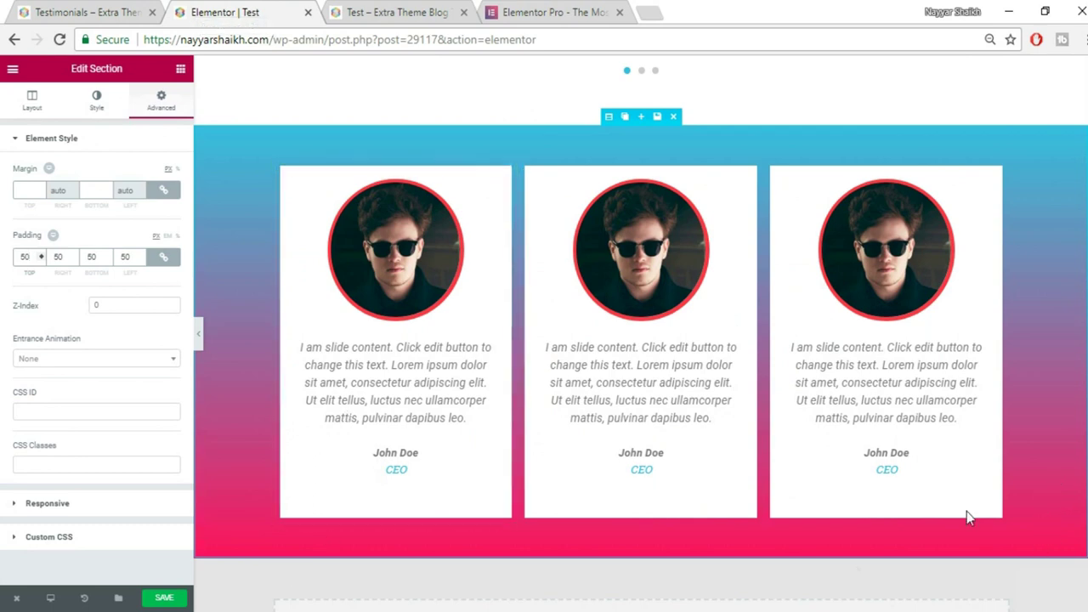
left_click(100, 104)
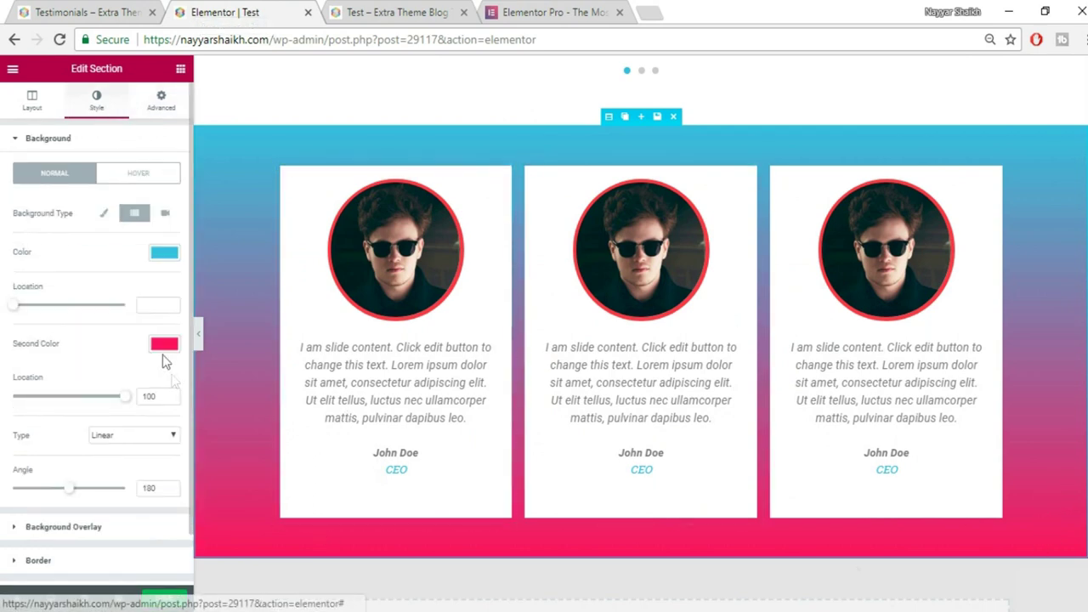
left_click(166, 349)
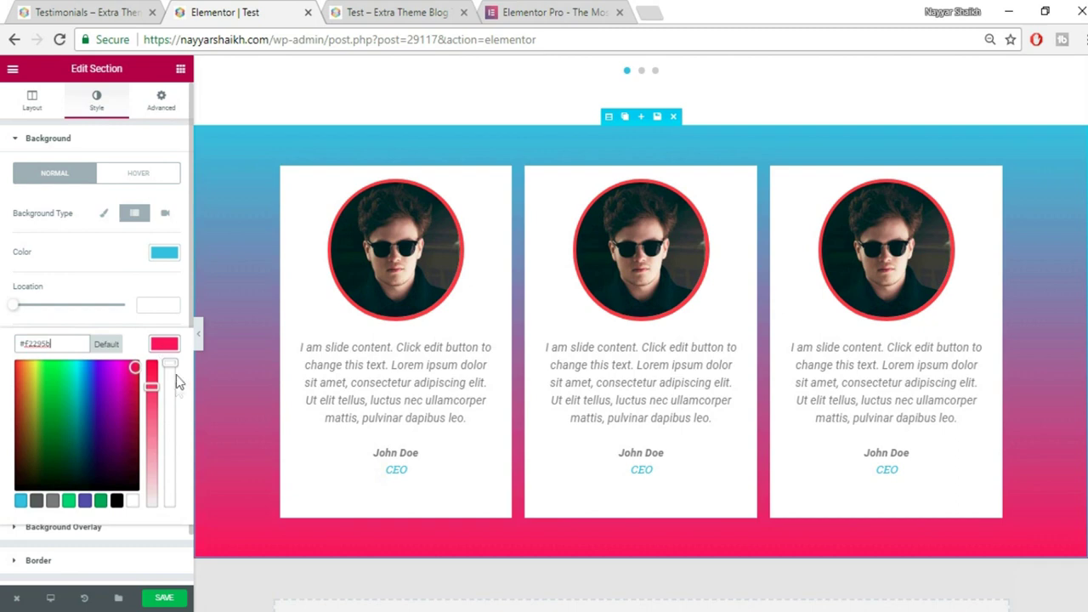
left_click_drag(178, 385, 178, 422)
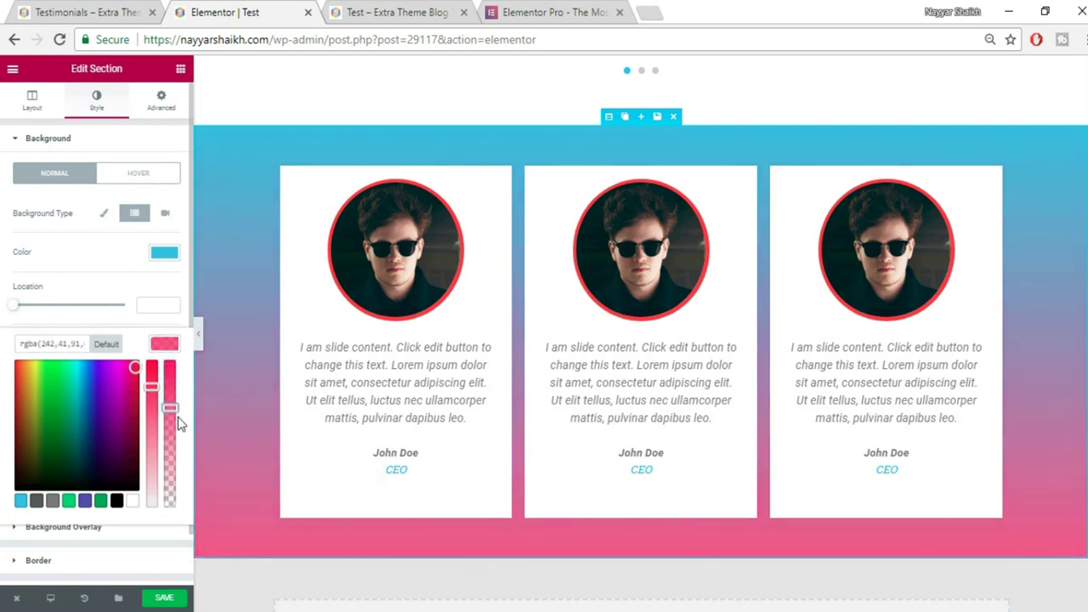
left_click(155, 599)
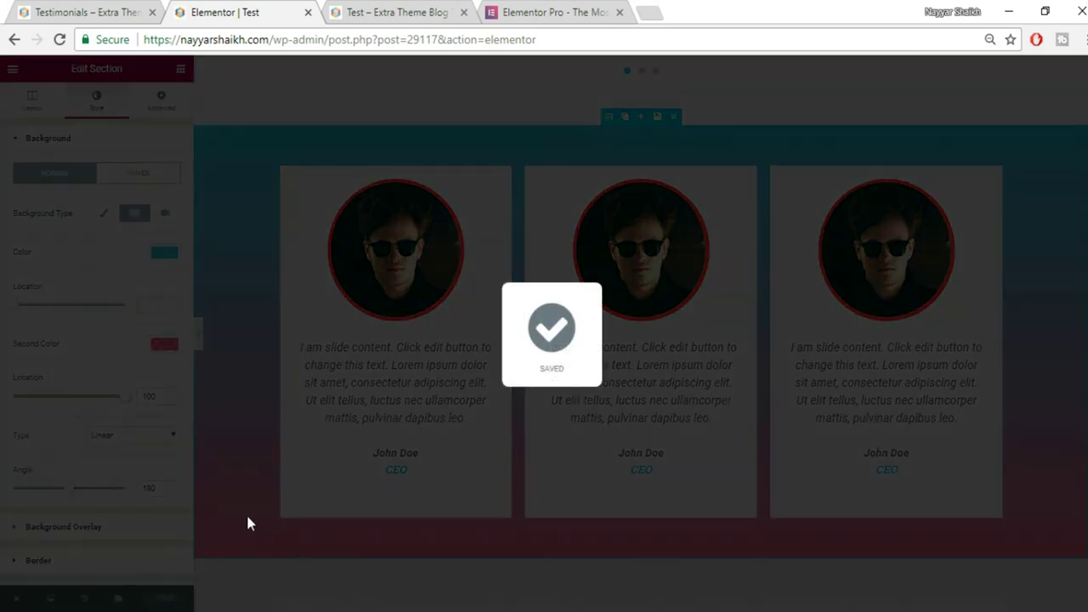